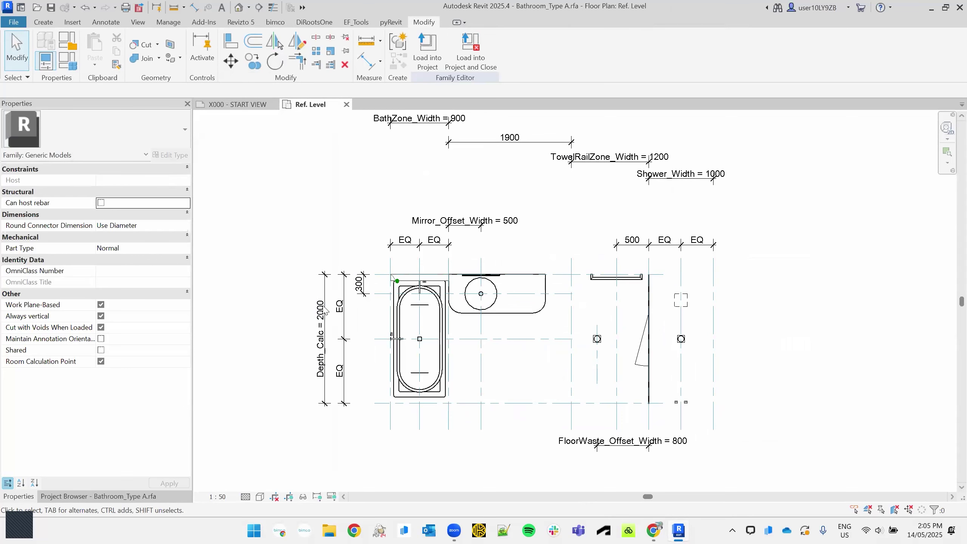
- Examine the bathroom fixtures in the floor plan and the labelled width and depth dimensions around them
scroll(340, 344, up, 2)
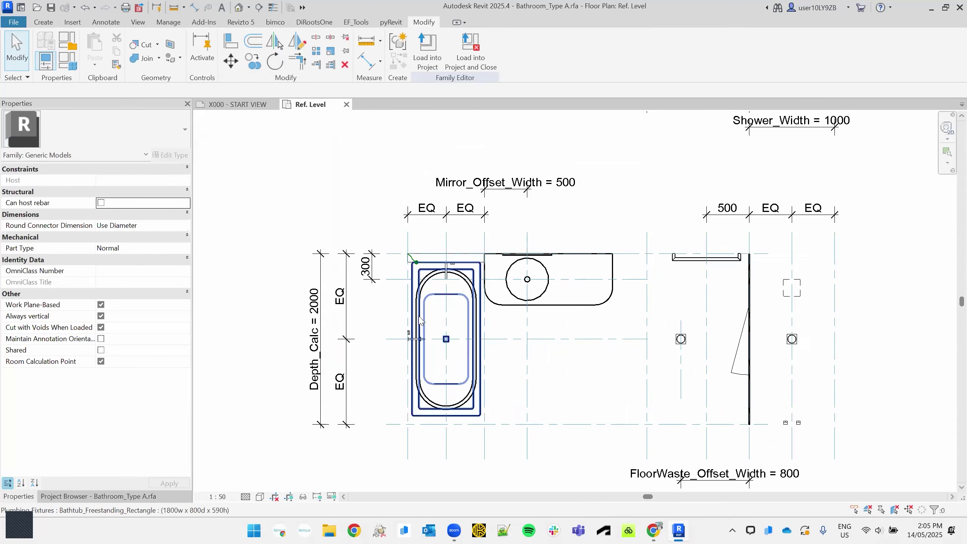
scroll(442, 272, up, 4)
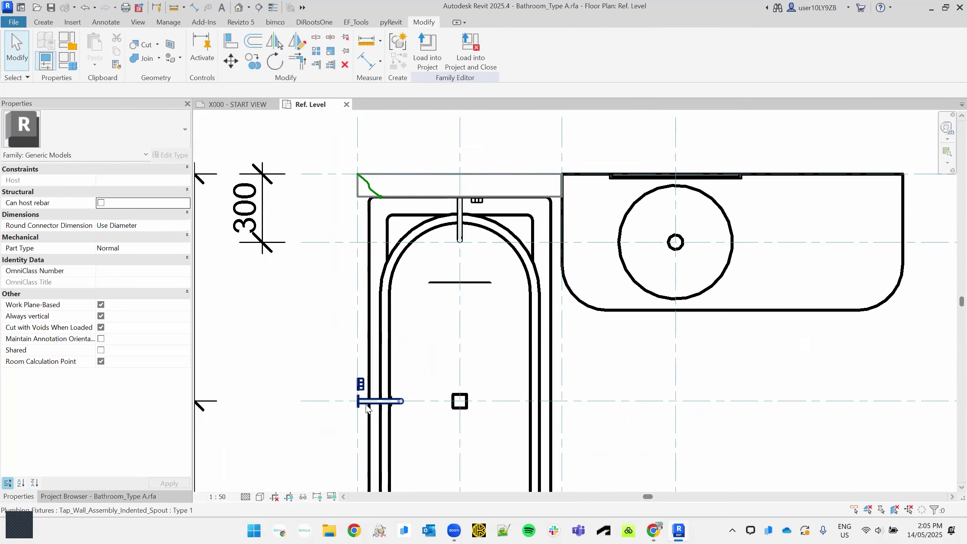
scroll(582, 407, down, 3)
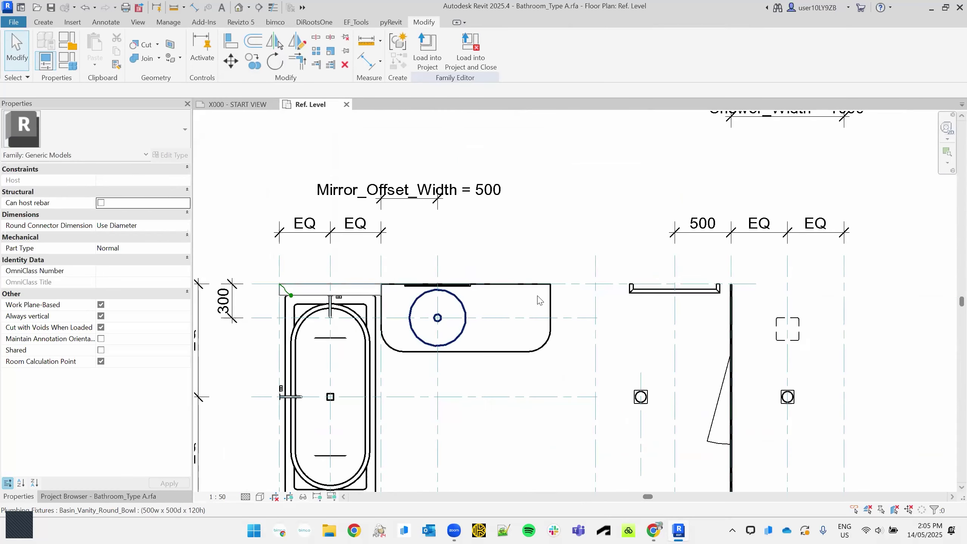
scroll(606, 316, down, 3)
scroll(489, 259, up, 2)
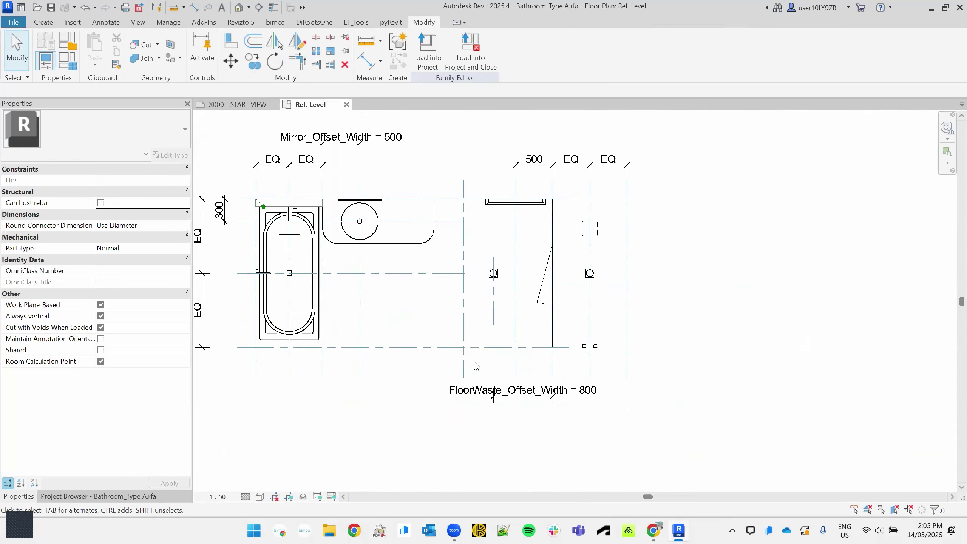
middle_drag(501, 377, 505, 448)
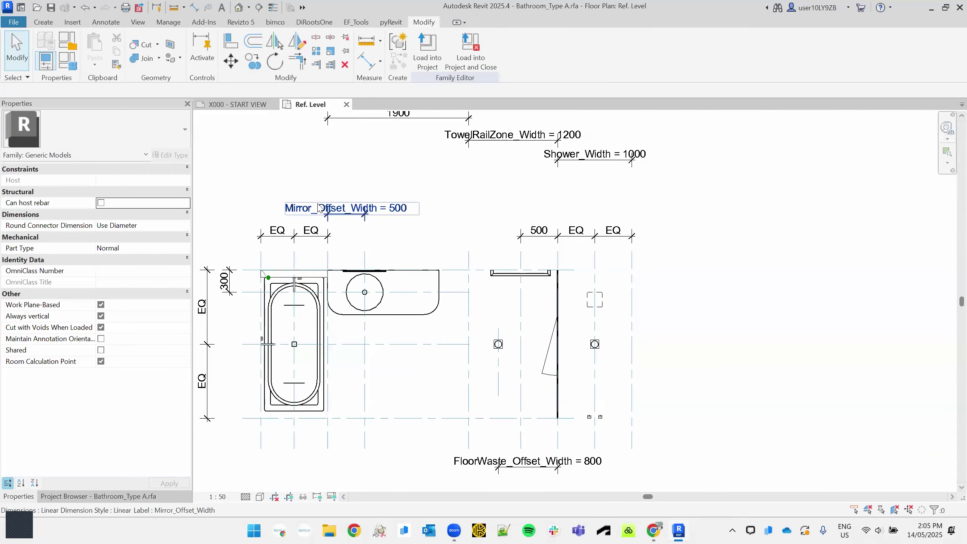
middle_drag(380, 268, 401, 369)
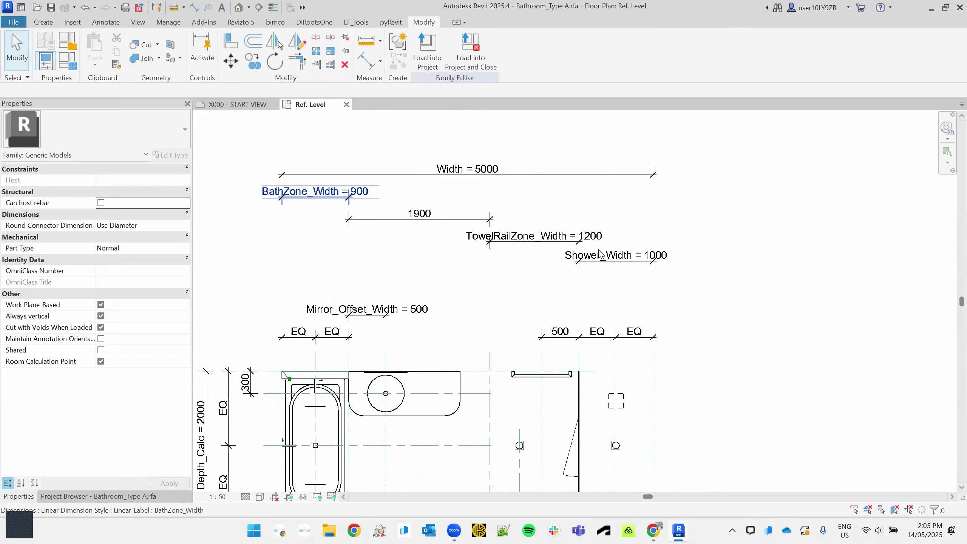
middle_drag(466, 282, 540, 212)
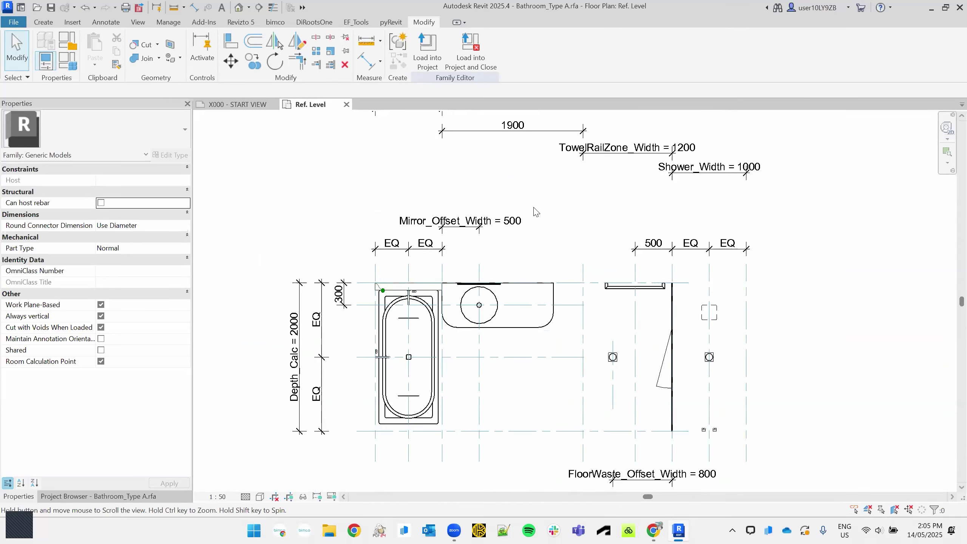
- Review the family parameters, and inspect the floor waste with its FloorWaste_Offset_Width dimension in the plan
click(66, 62)
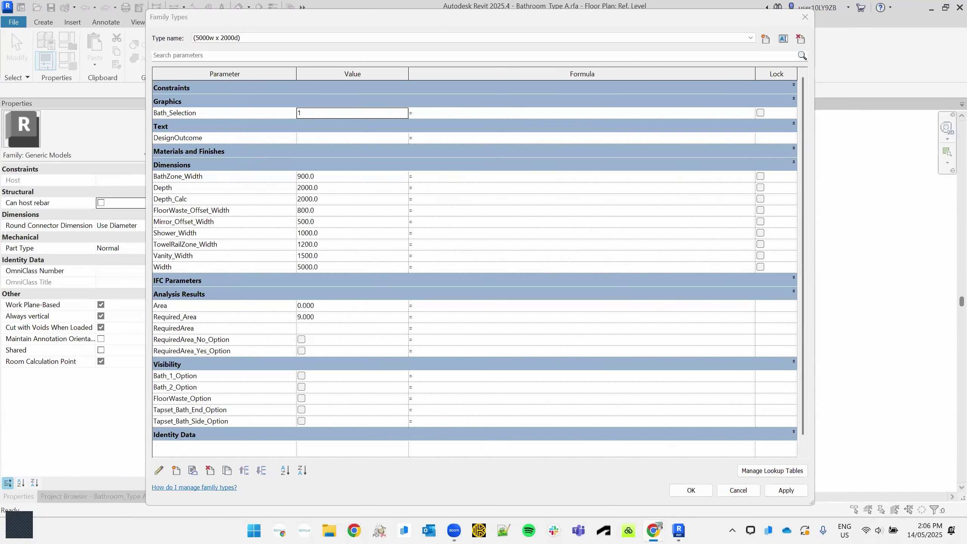
click(696, 494)
middle_drag(584, 387, 514, 219)
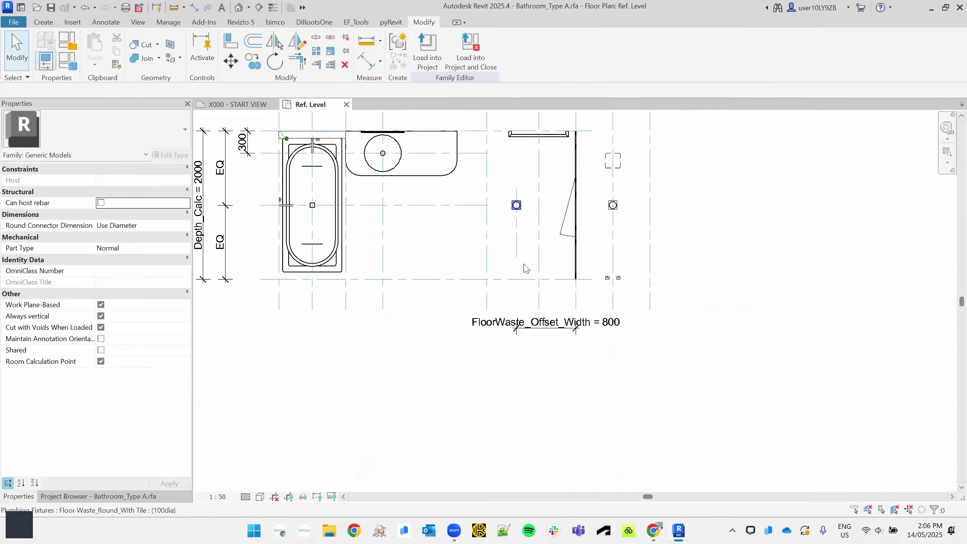
middle_drag(521, 346, 523, 408)
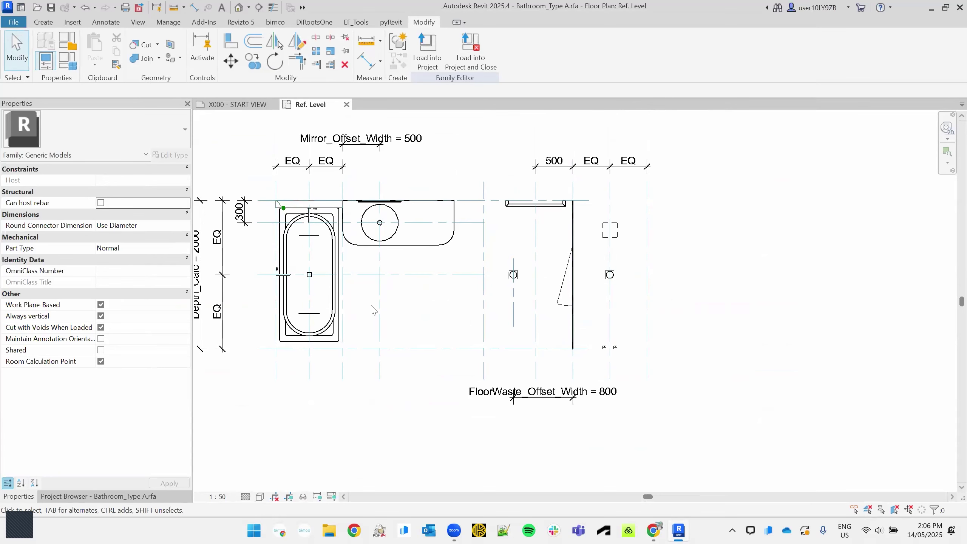
middle_drag(434, 315, 461, 392)
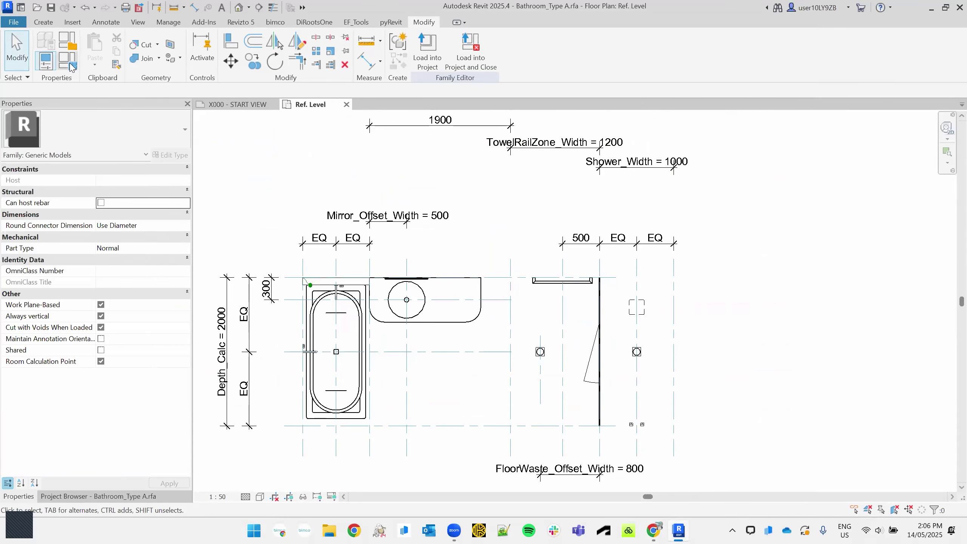
- Set the FloorWaste_Offset_Width parameter's formula to TowelRailZone_Width + 500 mm and accept the family types
click(70, 66)
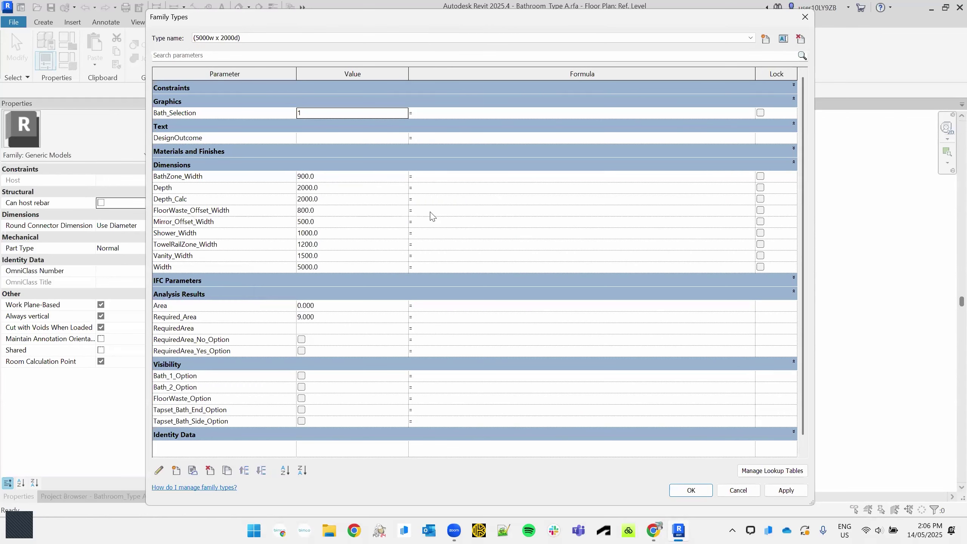
click(443, 211)
text(TowelRailZone_Width + 500 mm)
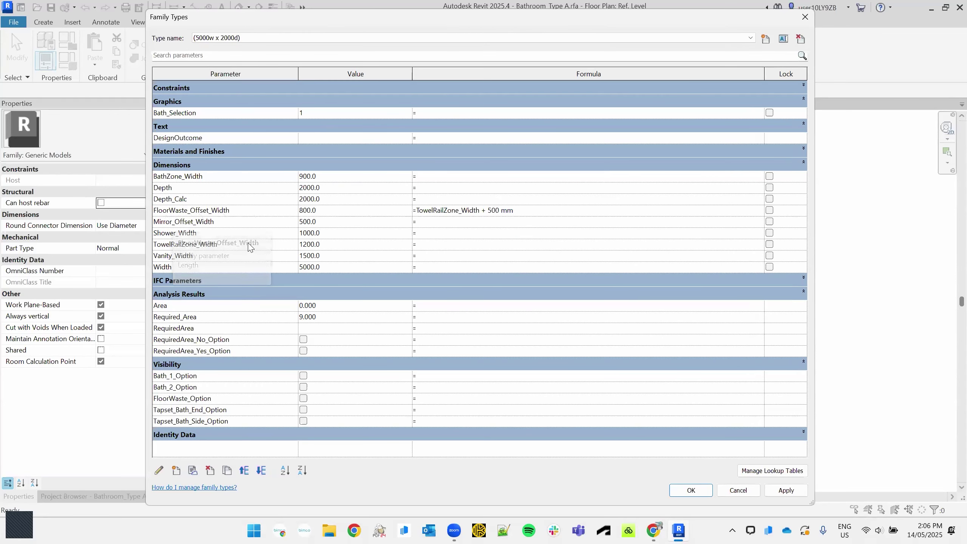
drag(482, 212, 528, 212)
click(492, 214)
key(shift+Left)
key(shift+Left)
key(shift+Left)
key(shift+Left)
key(shift+Left)
key(BackSpace)
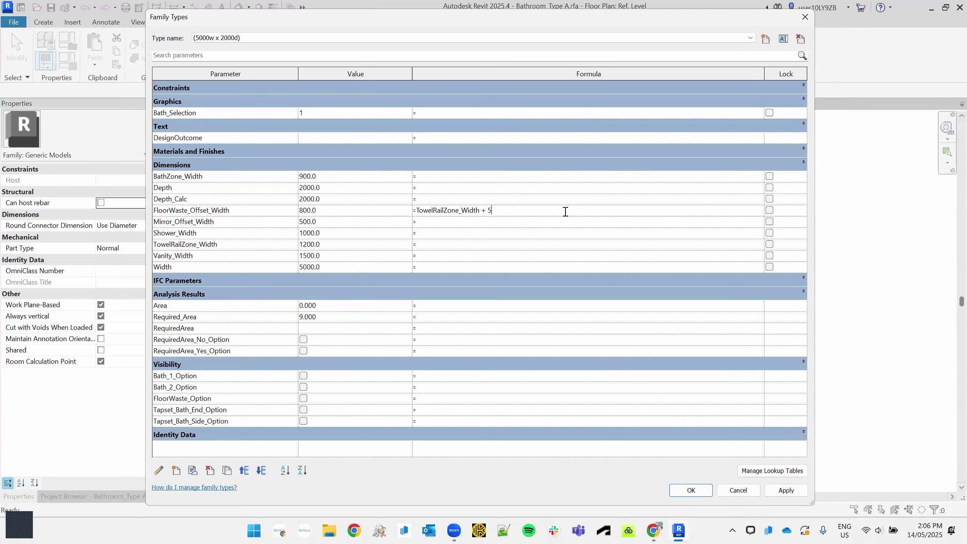
click(545, 221)
click(535, 211)
click(250, 211)
click(557, 211)
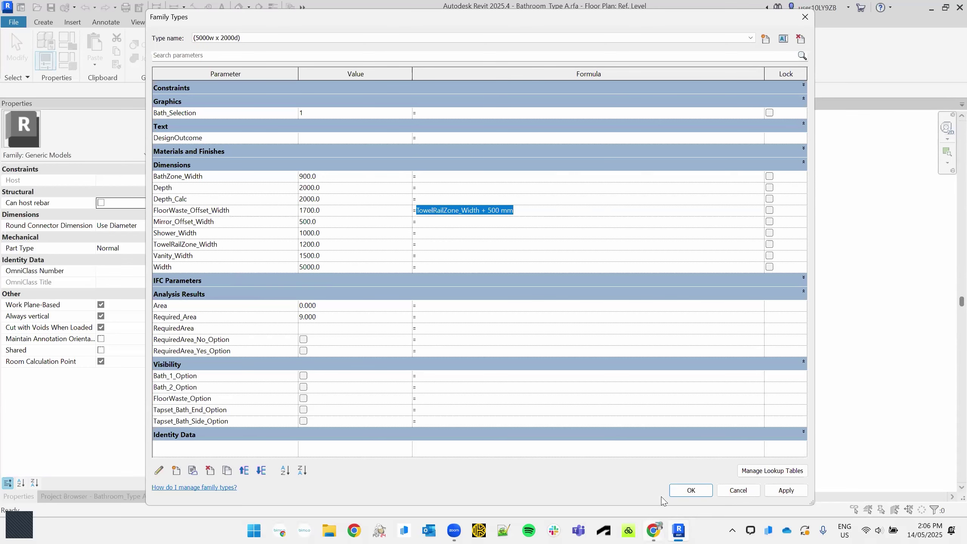
click(682, 494)
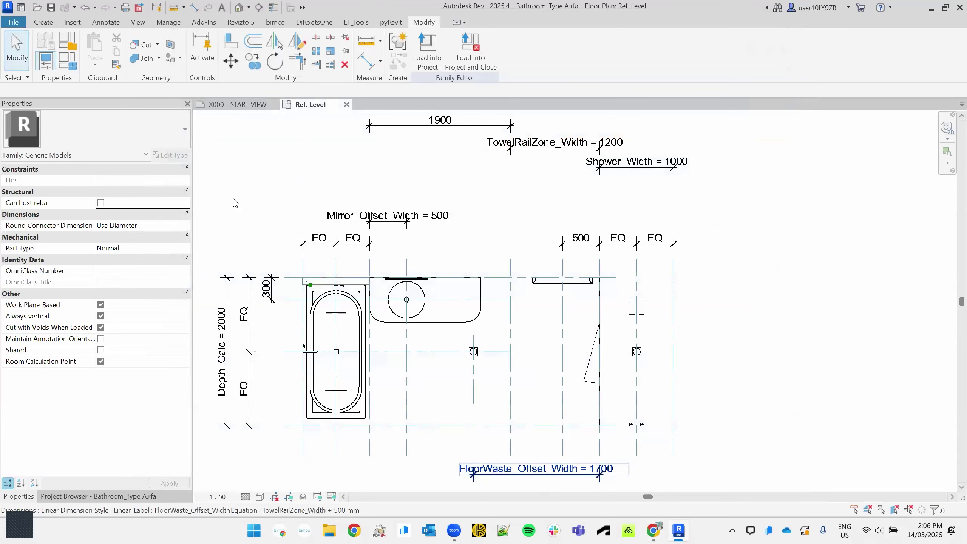
- Review the family parameters again, and inspect the unlabelled dimension between the bath zone and the towel rail zone
click(67, 61)
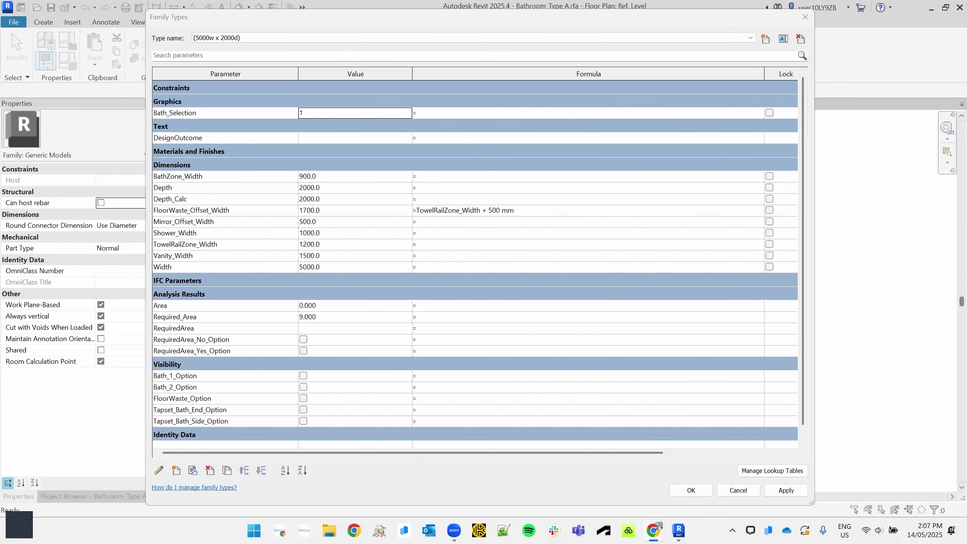
click(691, 491)
mouse_move(619, 269)
middle_down()
mouse_move(635, 274)
mouse_move(622, 274)
middle_up()
scroll(630, 274, down, 1)
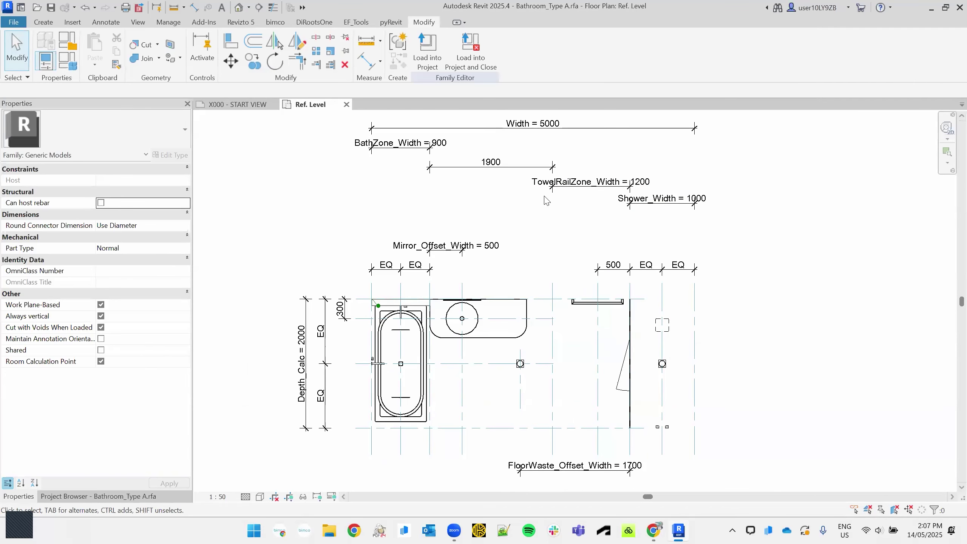
click(526, 167)
mouse_move(526, 166)
mouse_down()
mouse_move(523, 396)
mouse_move(533, 153)
mouse_up()
click(623, 167)
- Set the Vanity_Width parameter's formula to Width - (BathZone_Width + TowelRailZone_Width + Shower_Width) and accept the family types
click(75, 68)
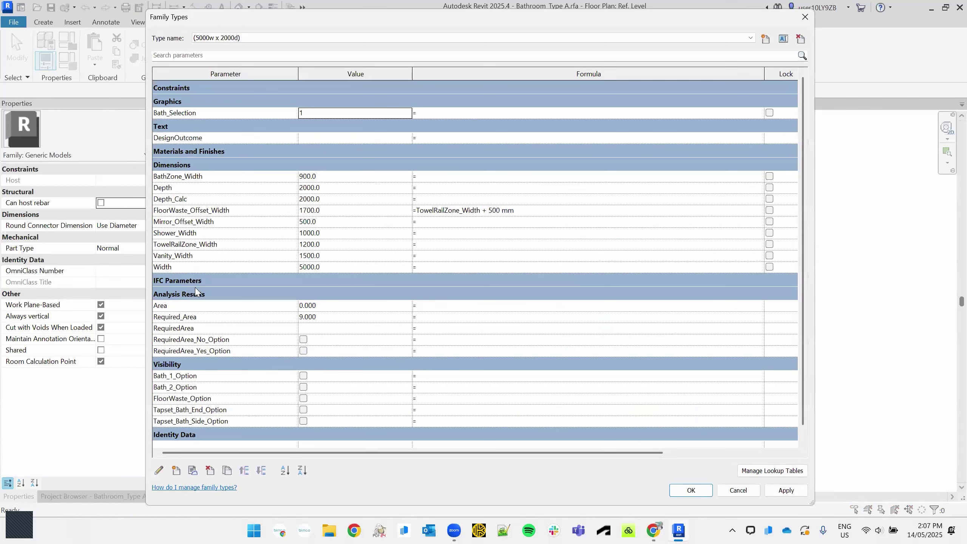
click(199, 260)
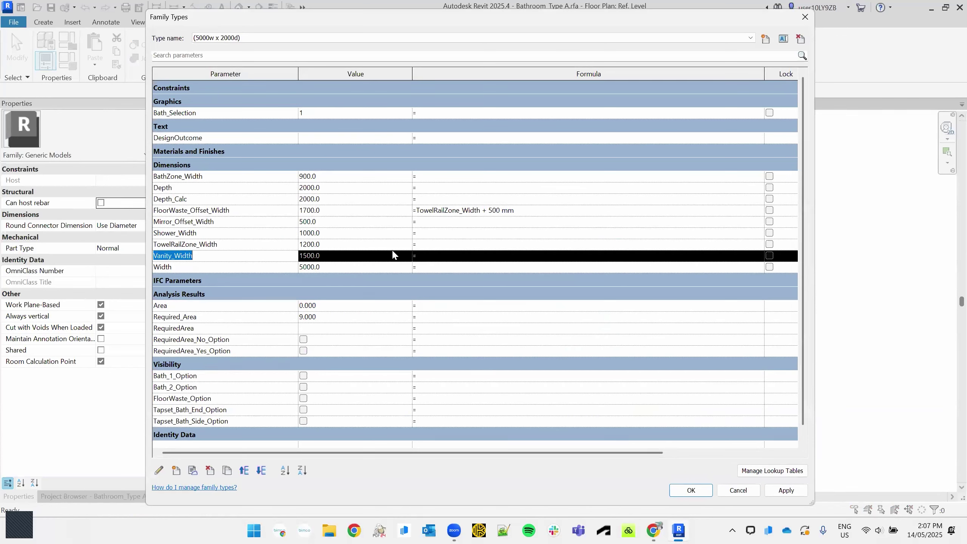
click(448, 258)
text(Width - (BathZone_Width + TowelRailZone_Width + Shower_Width))
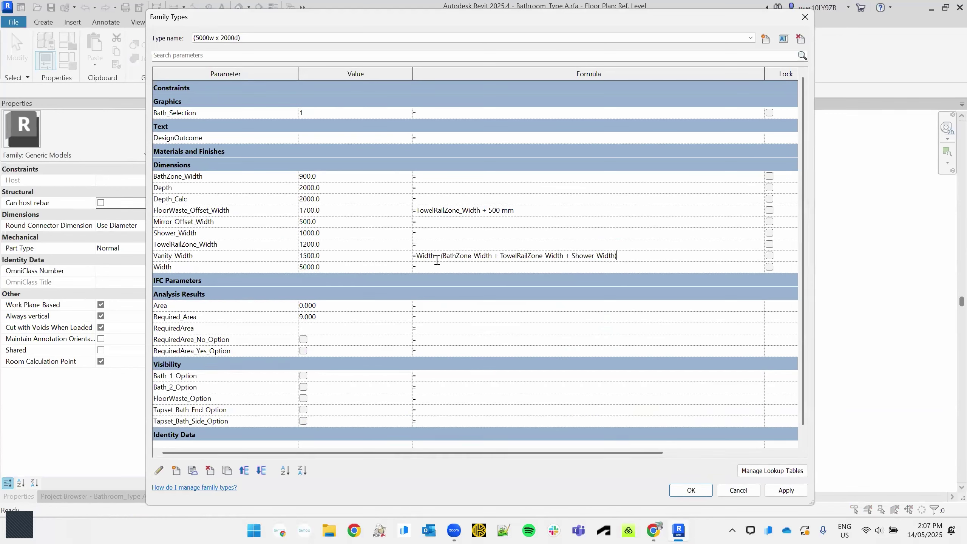
double_click(429, 258)
click(443, 259)
drag(456, 259, 710, 248)
click(483, 259)
drag(425, 21, 472, 13)
drag(490, 252, 704, 249)
click(704, 249)
click(487, 247)
click(381, 248)
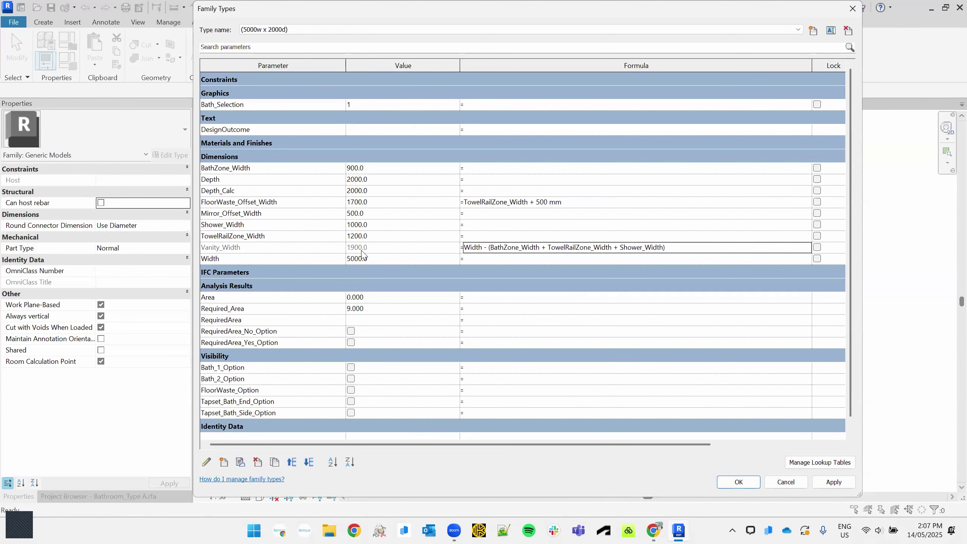
click(738, 482)
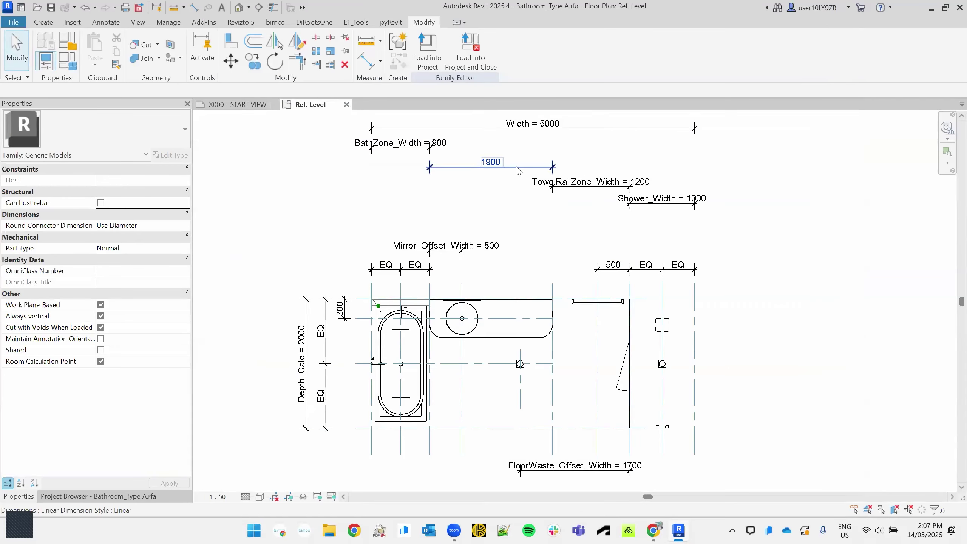
- Try to label the unlabelled dimension across the vanity zone with the Vanity_Width parameter
mouse_move(529, 167)
mouse_down()
mouse_move(528, 204)
mouse_move(516, 171)
mouse_up()
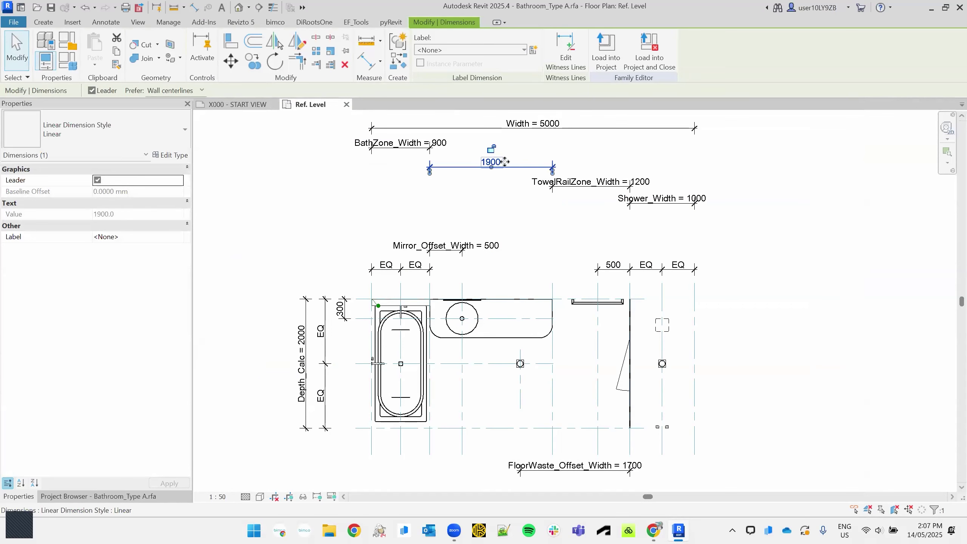
click(496, 51)
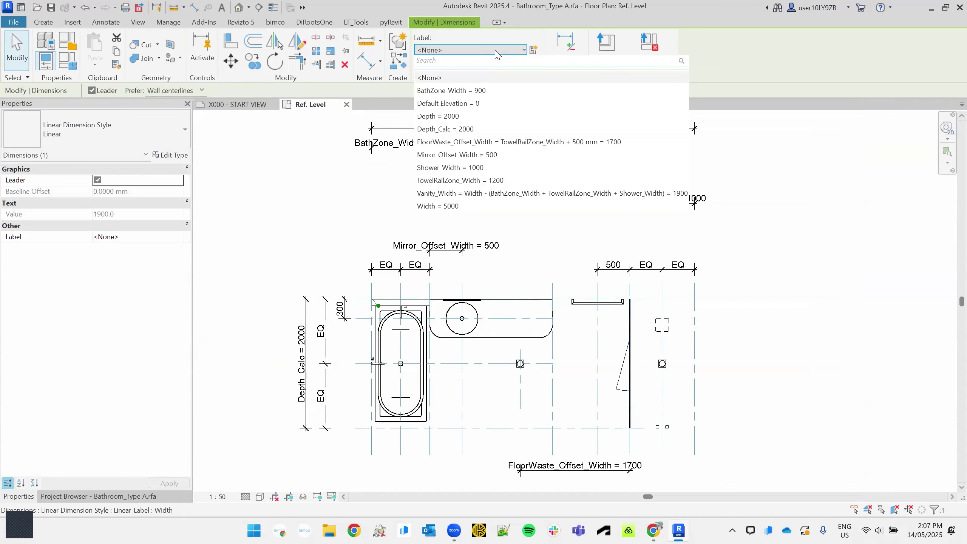
text(van)
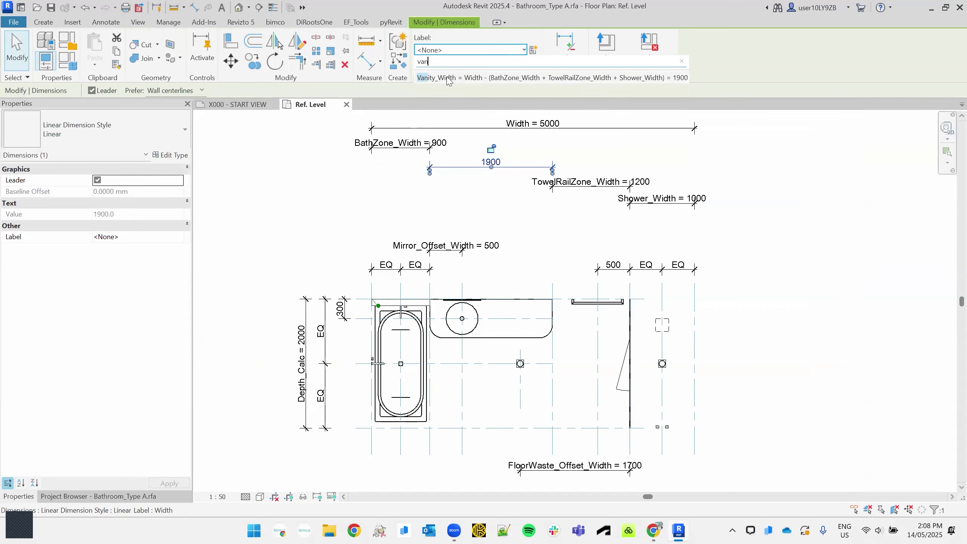
click(445, 75)
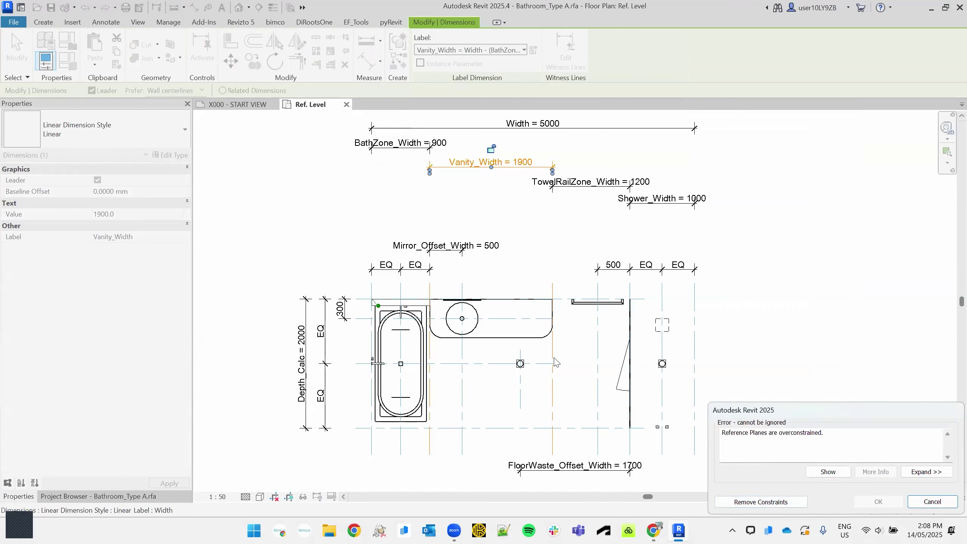
click(928, 507)
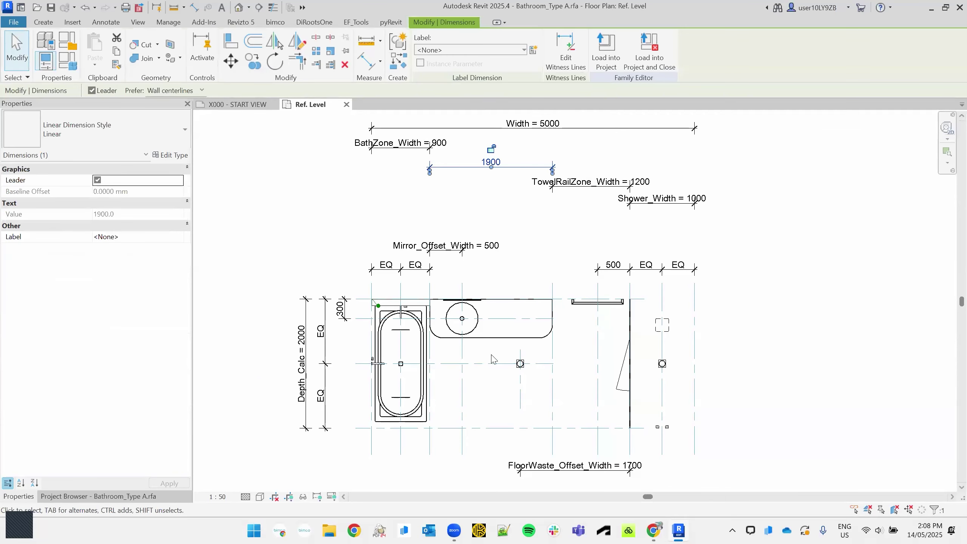
- Delete the unlabelled dimension across the vanity zone, and check the extents of the overall Width dimension
key(Delete)
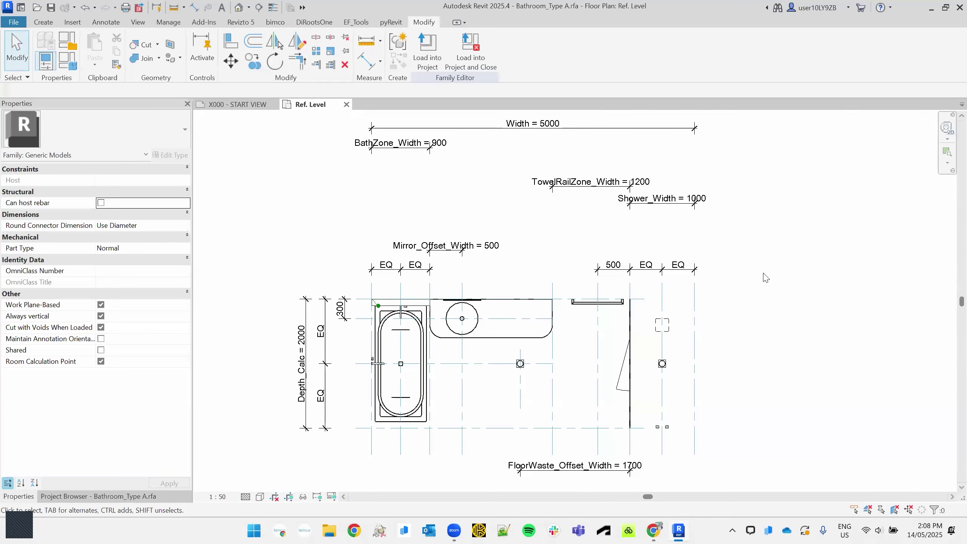
middle_drag(714, 192, 713, 195)
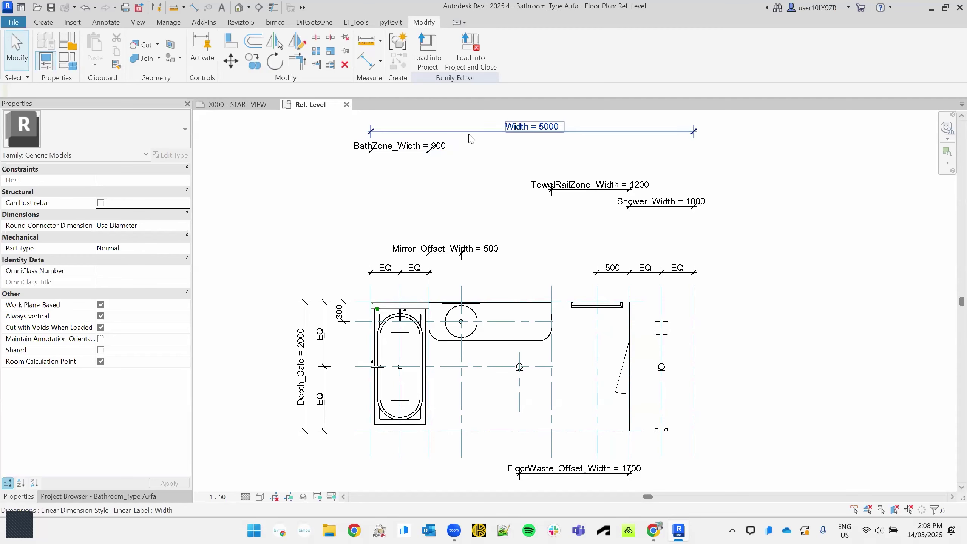
click(466, 133)
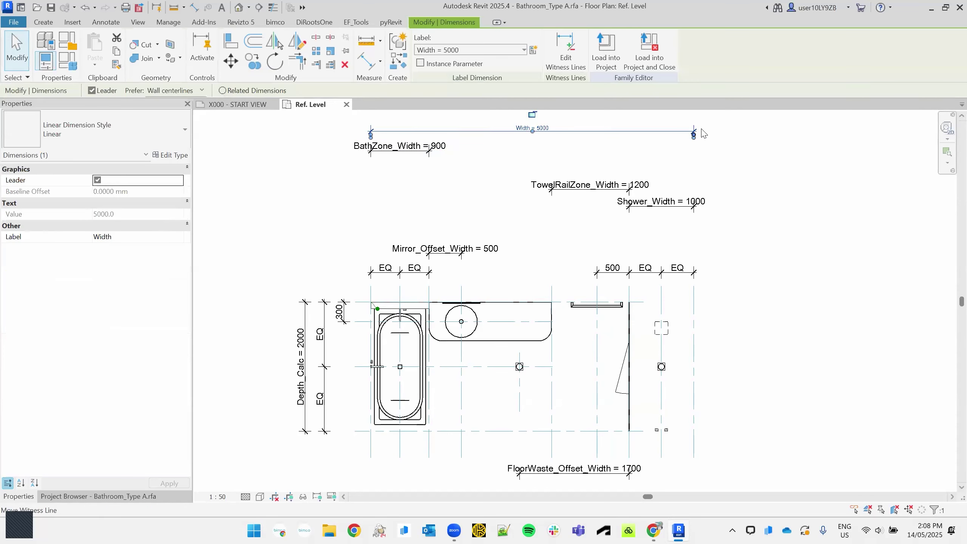
click(495, 184)
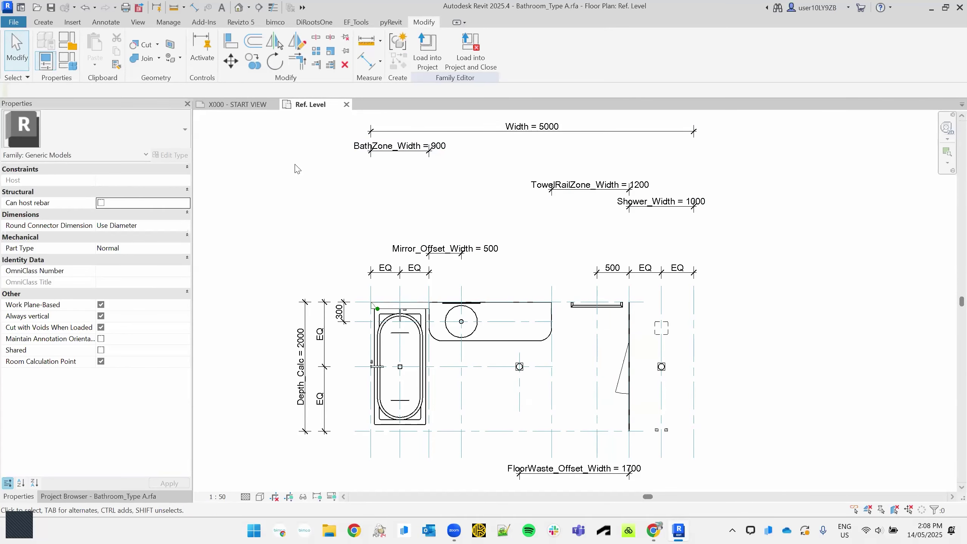
- Set the Area parameter's formula to Width * Depth in the family types
click(68, 61)
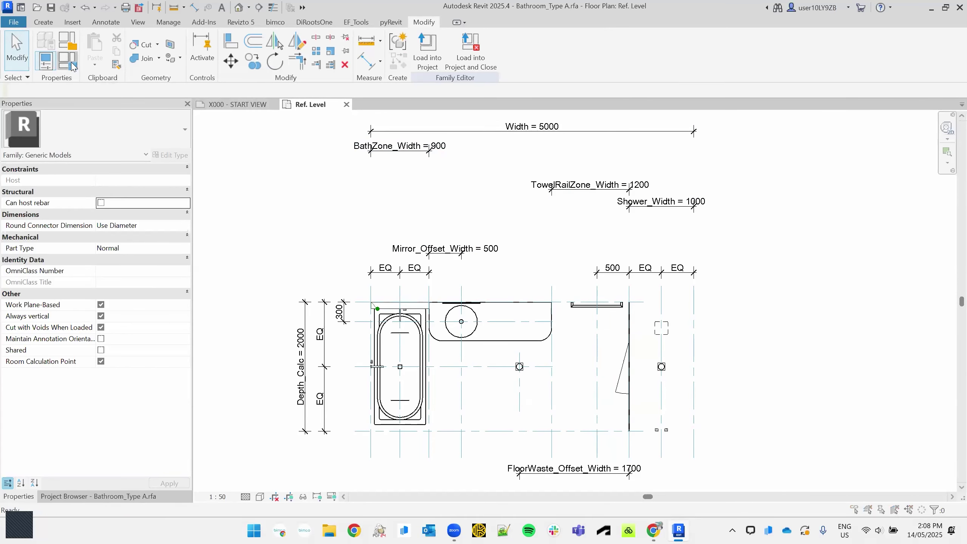
click(247, 258)
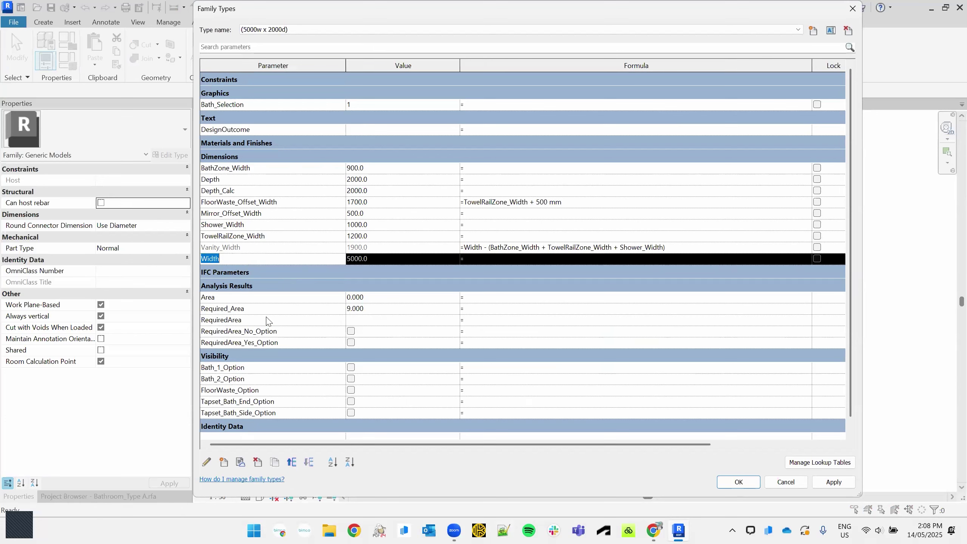
click(518, 299)
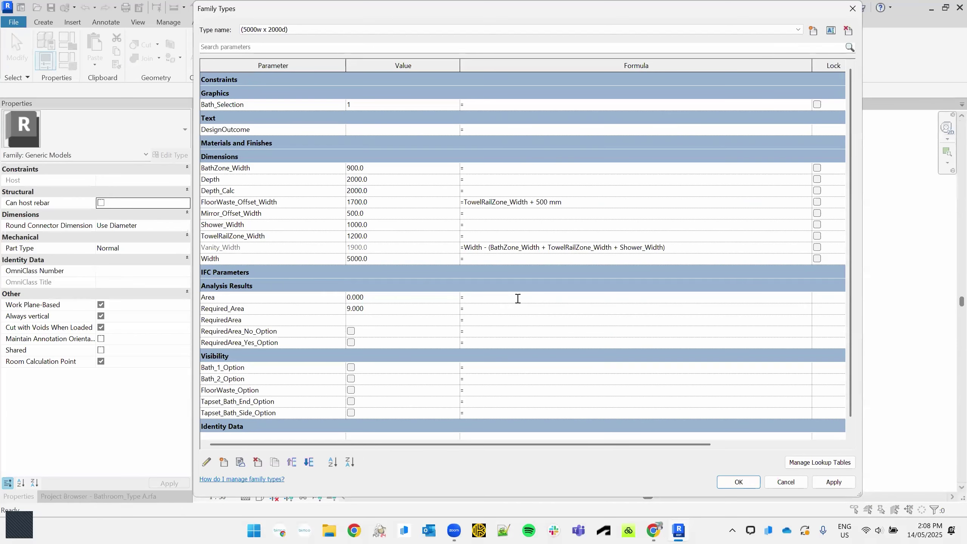
text(Width*Depth)
key(Return)
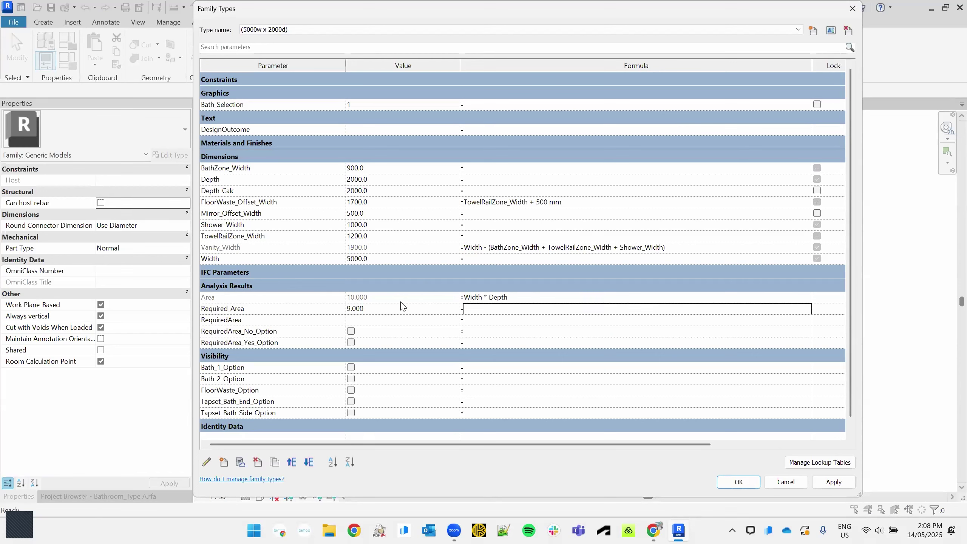
click(297, 303)
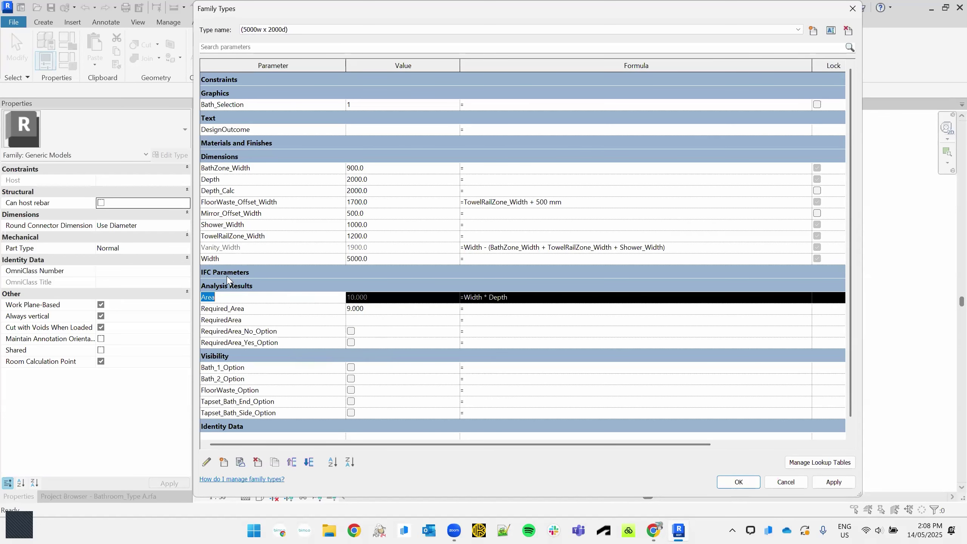
- Set the Mirror_Offset_Width parameter's formula to Vanity_Width / 3, after checking the mirror offset in the floor plan
click(288, 216)
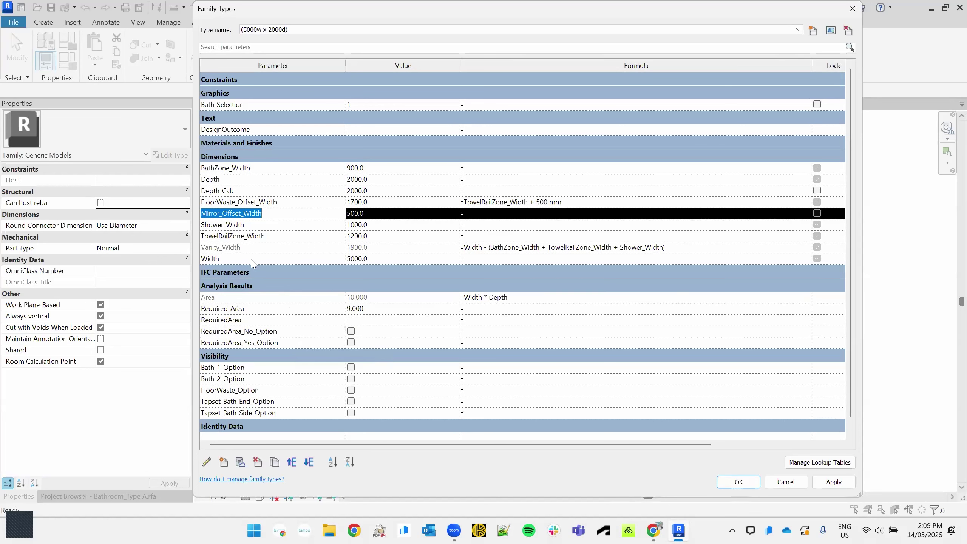
click(256, 248)
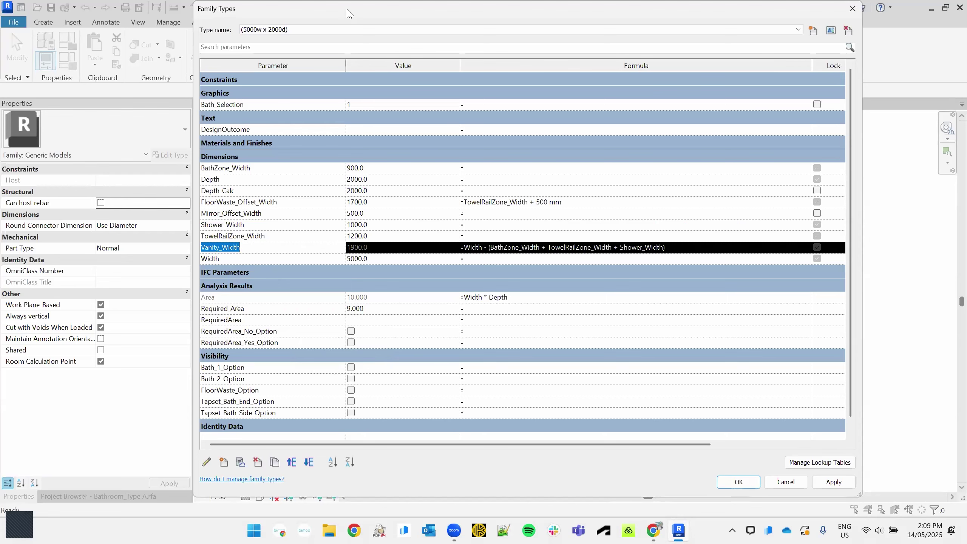
drag(348, 9, 331, 424)
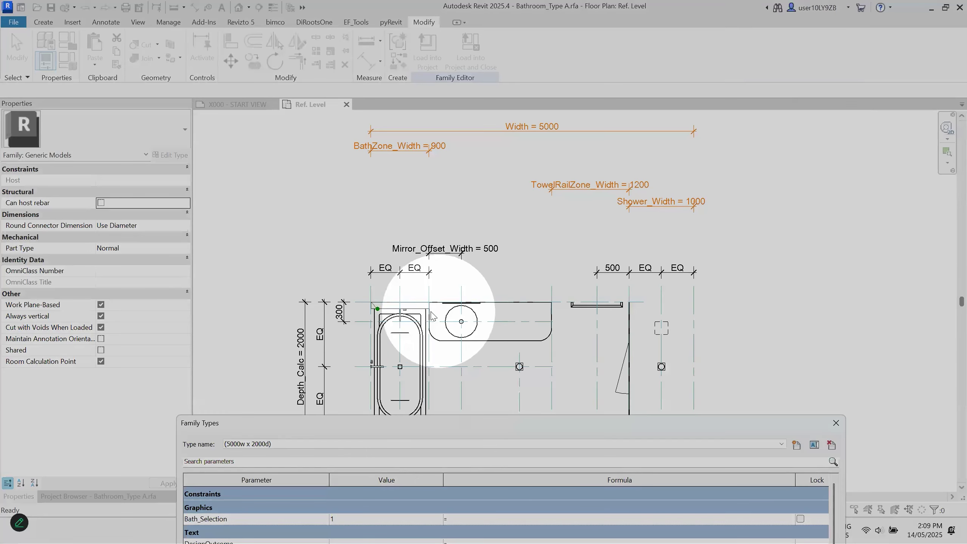
drag(587, 423, 568, 8)
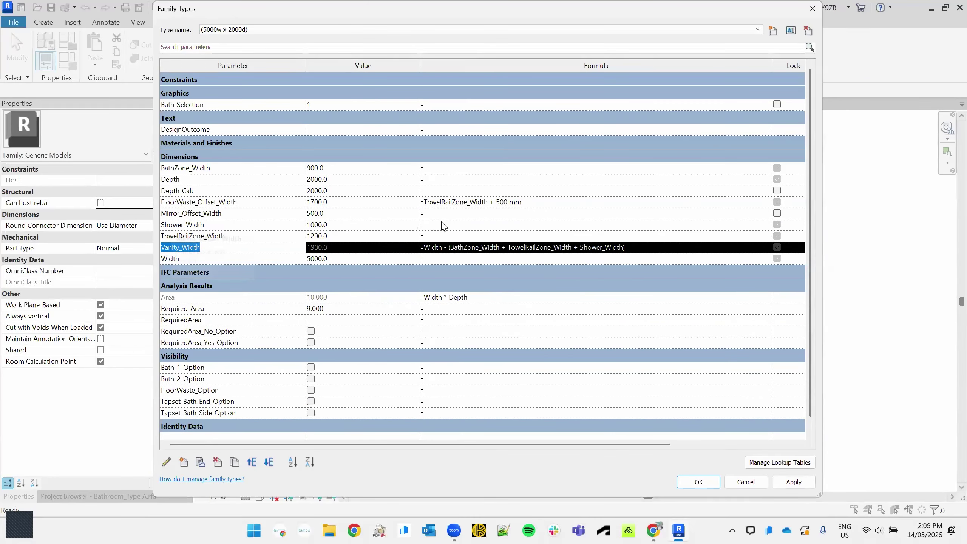
click(454, 216)
text(Vanity_Width)
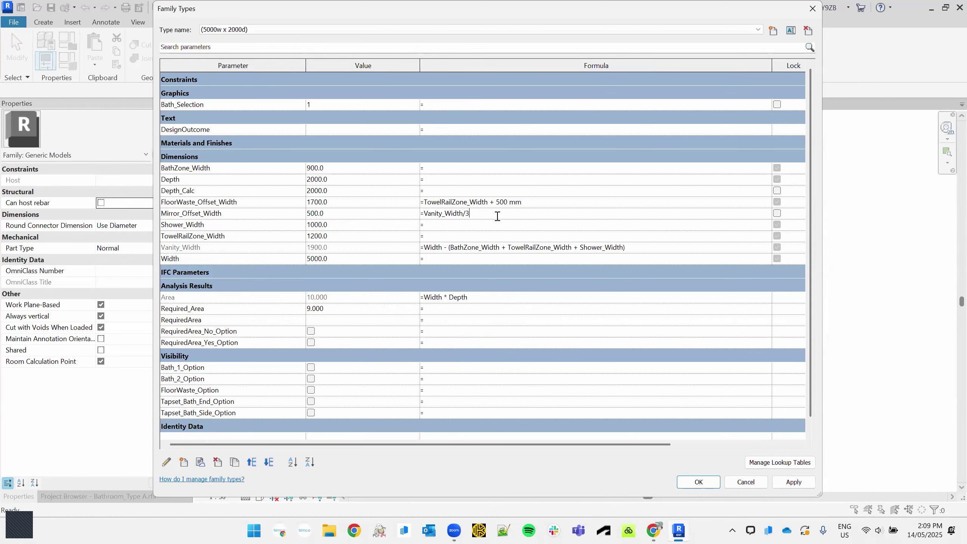
click(492, 226)
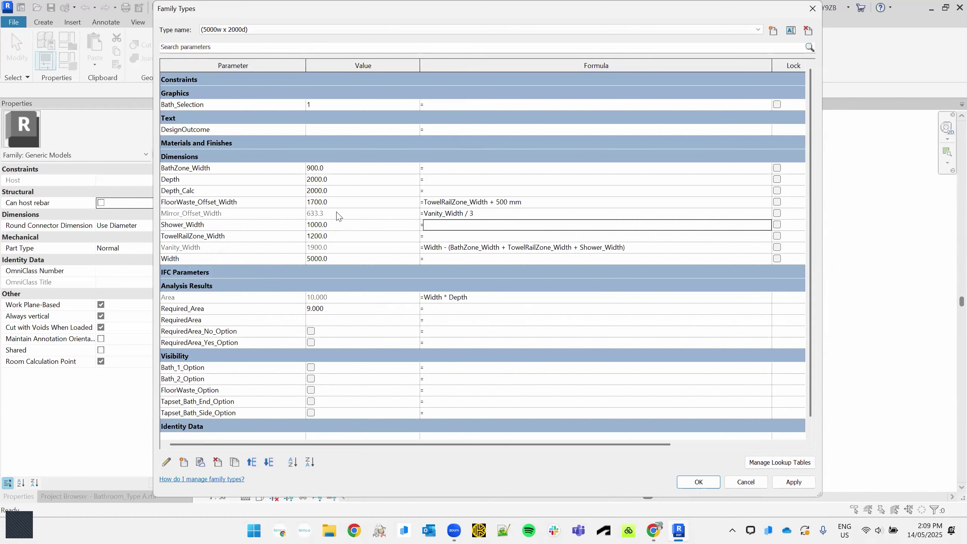
key(ctrl)
key(ctrl)
key(ctrl)
key(ctrl)
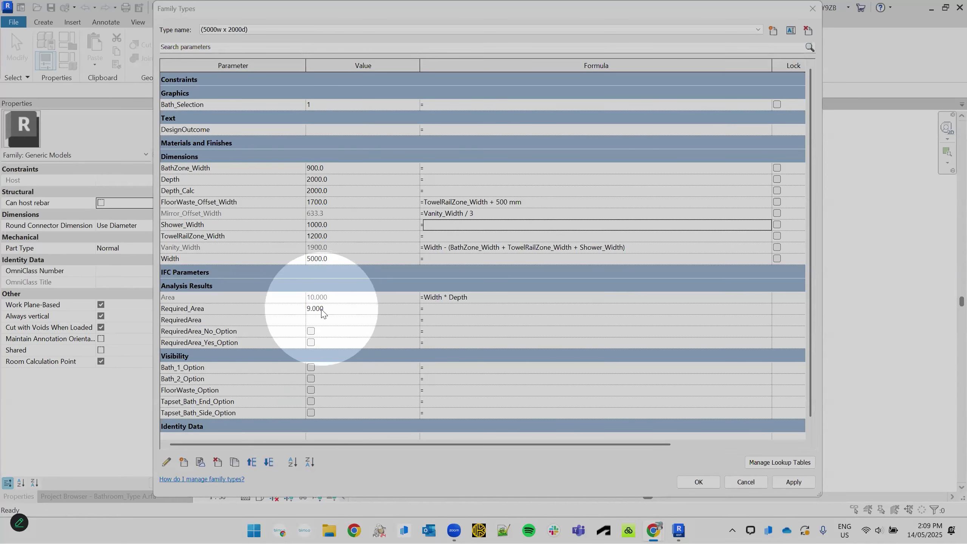
key(Escape)
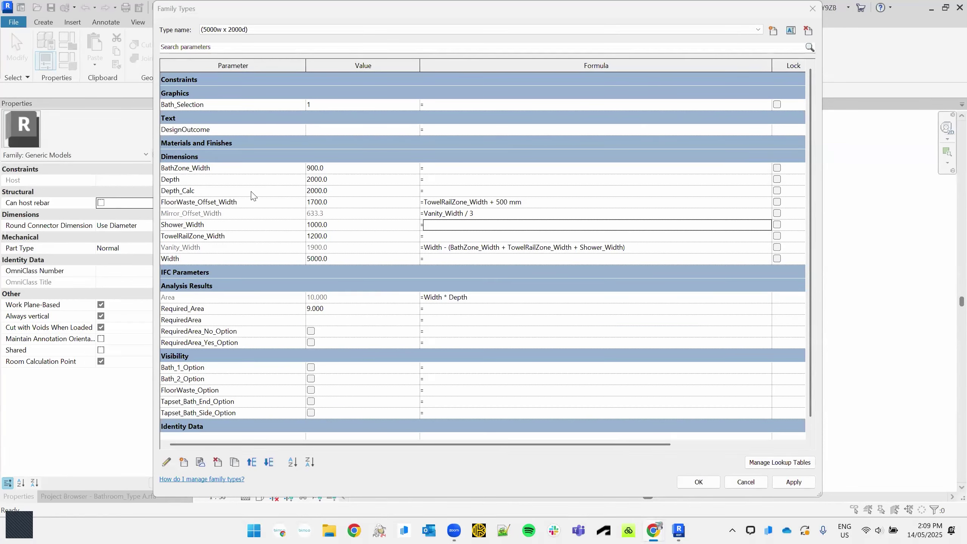
- Set the RequiredArea_No_Option parameter's formula to Area < Required_Area
click(246, 329)
click(250, 343)
double_click(255, 332)
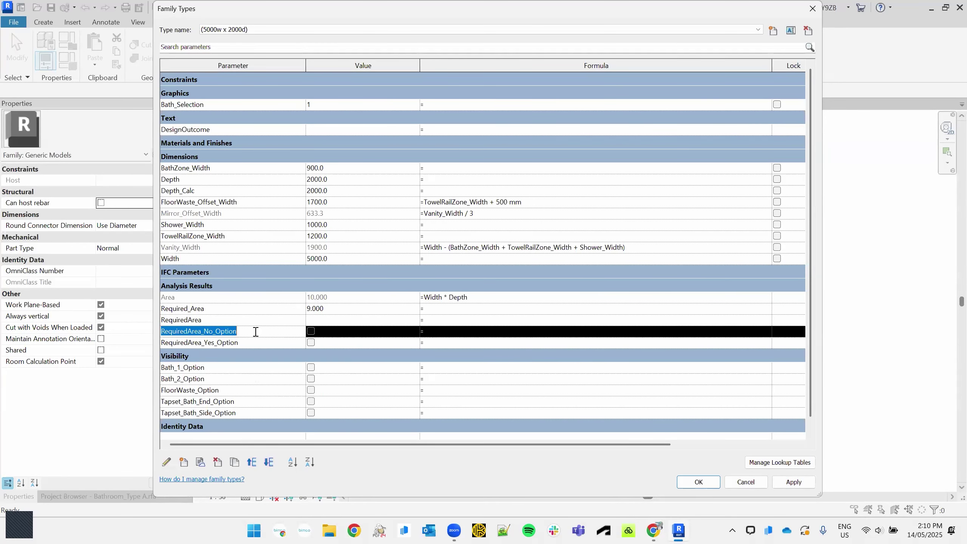
click(260, 342)
click(261, 331)
click(263, 342)
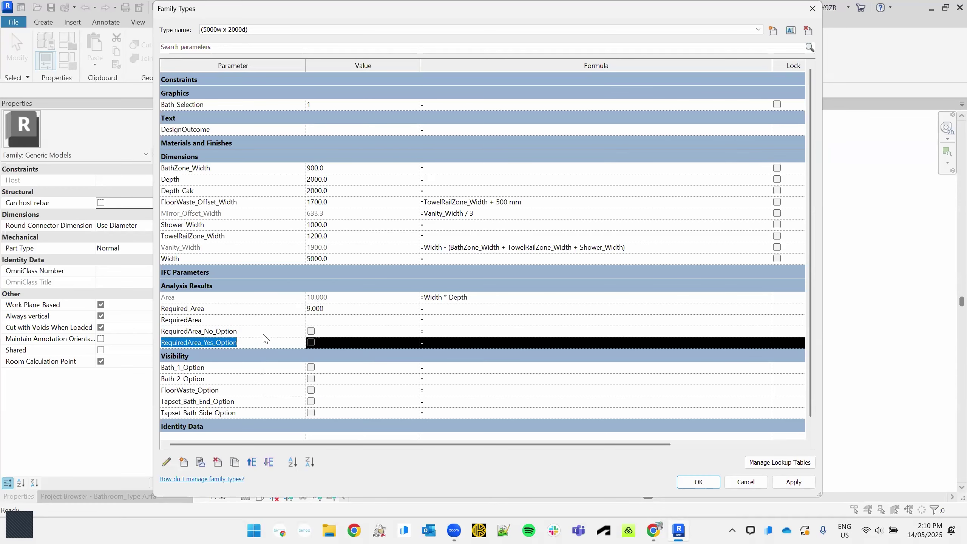
click(264, 332)
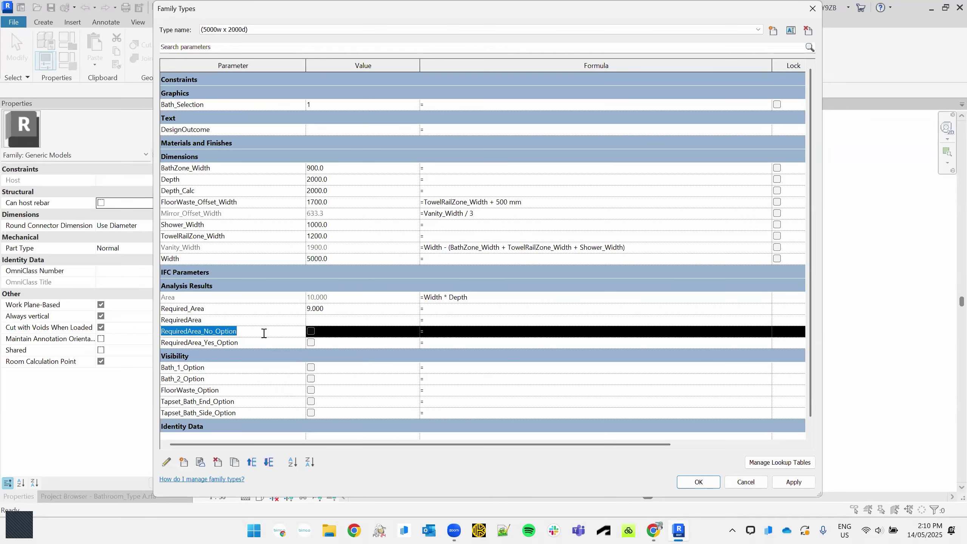
click(452, 335)
text(Area < Required_Area)
double_click(437, 335)
click(441, 334)
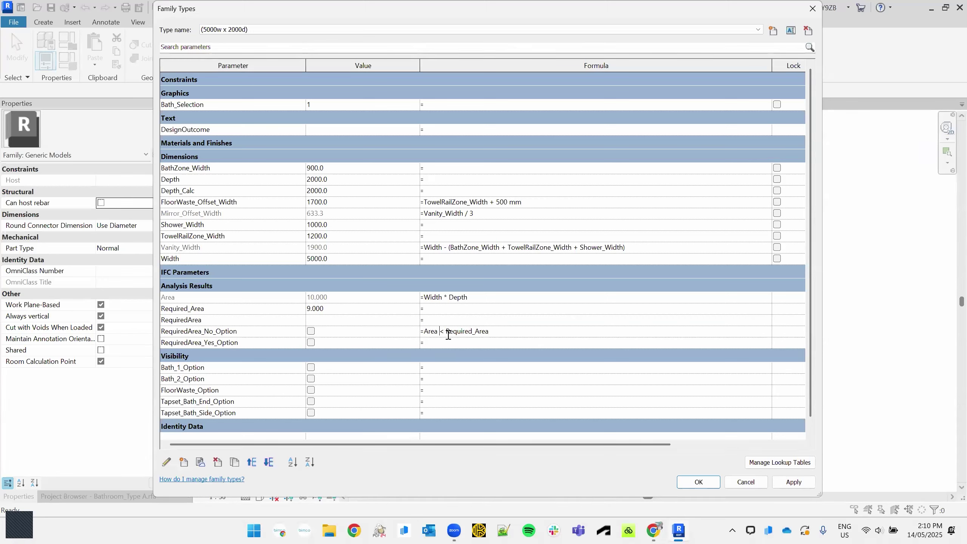
double_click(510, 335)
click(477, 333)
click(359, 320)
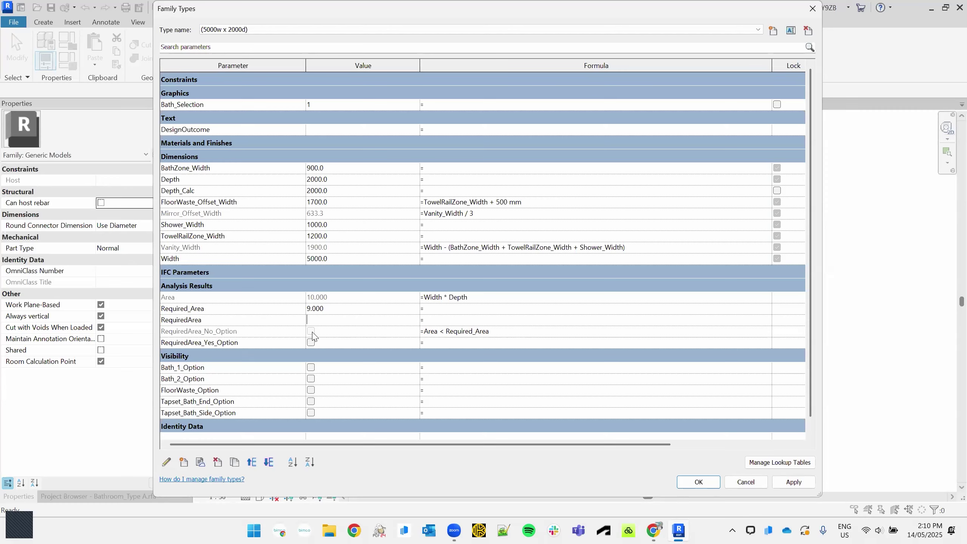
- Set the RequiredArea_Yes_Option parameter's formula to Area > Required_Area
key(ctrl)
key(ctrl)
click(457, 346)
text(Area > Required_Area)
drag(447, 346, 528, 346)
click(520, 346)
click(486, 330)
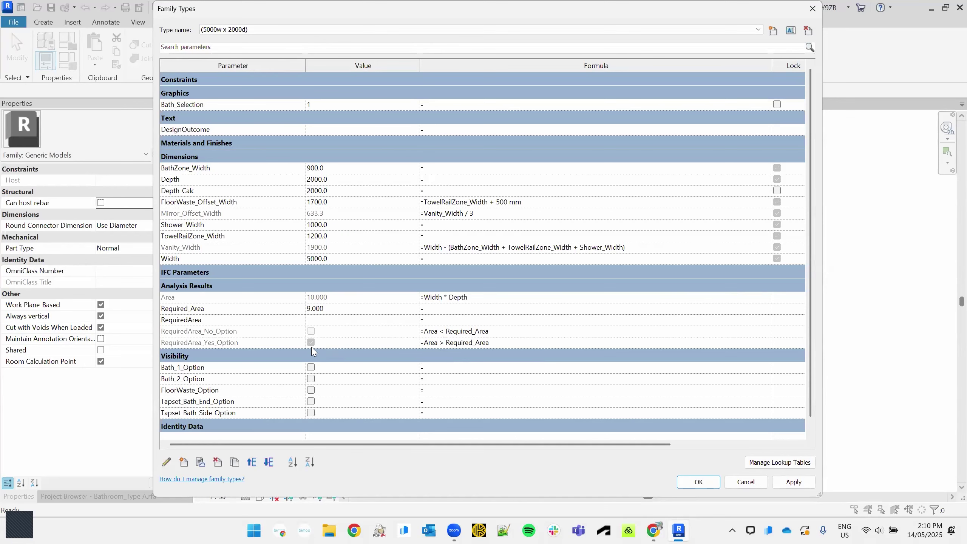
key(ctrl)
key(ctrl)
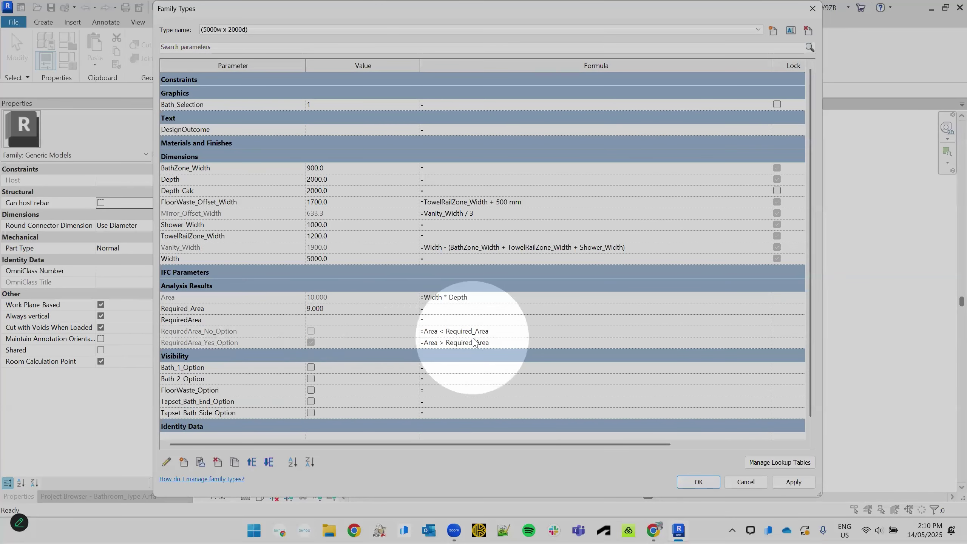
- Test the required area yes/no options by setting Required_Area to 11, and again with 9
click(360, 309)
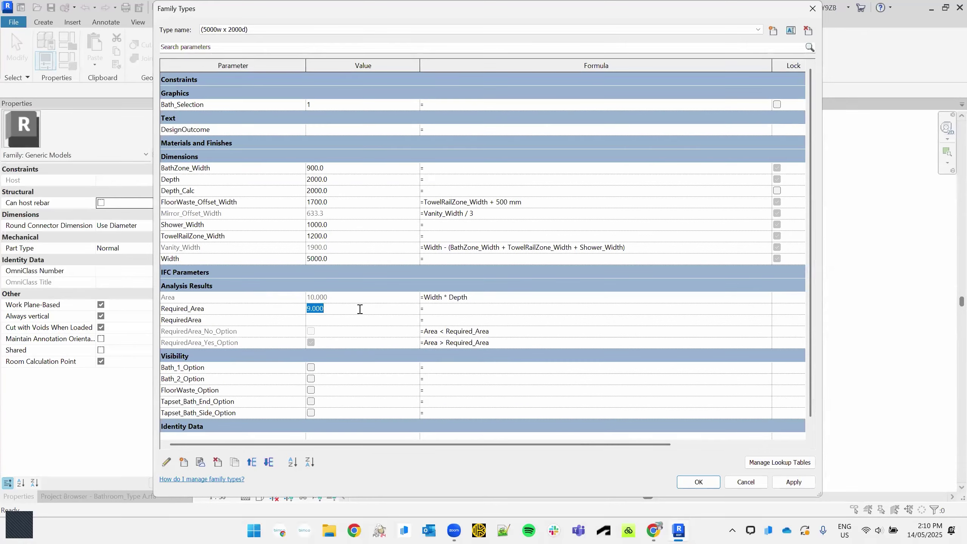
text(11)
click(259, 309)
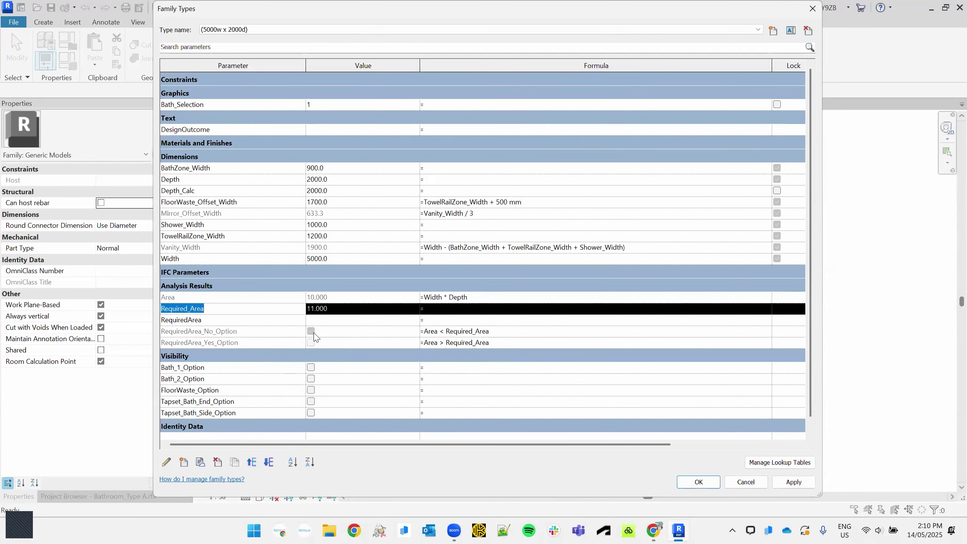
click(343, 310)
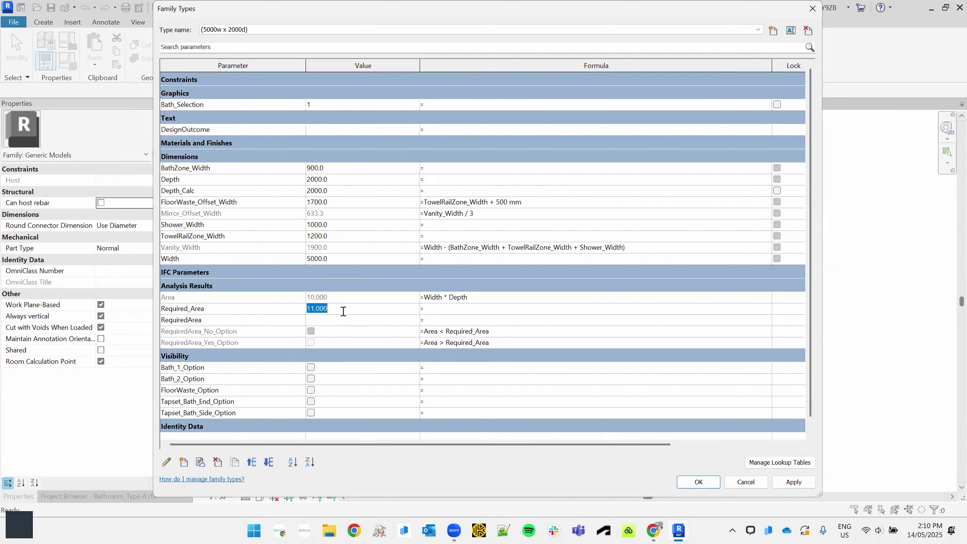
text(9)
click(275, 331)
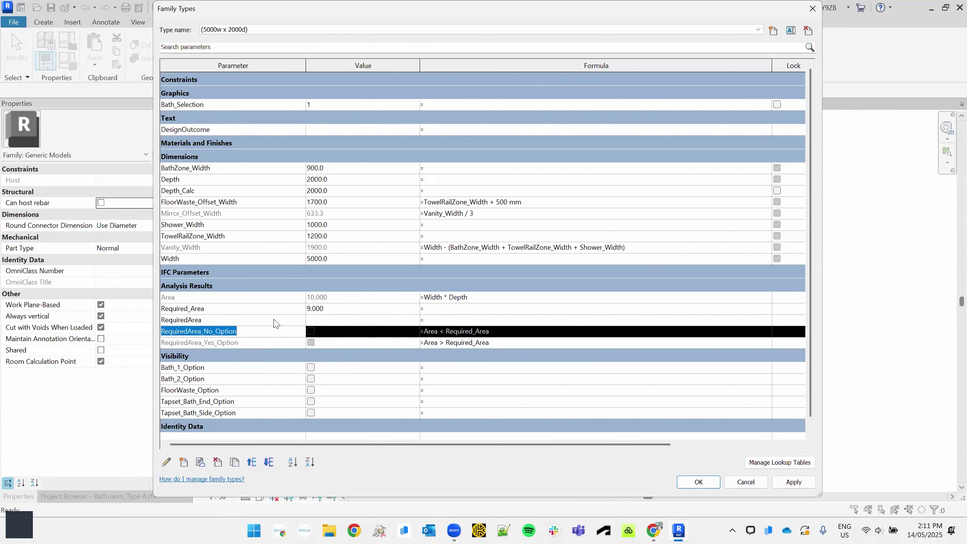
click(274, 320)
- Set Required_Area to 10 to test both options when it equals the calculated area
click(358, 309)
text(10)
key(Return)
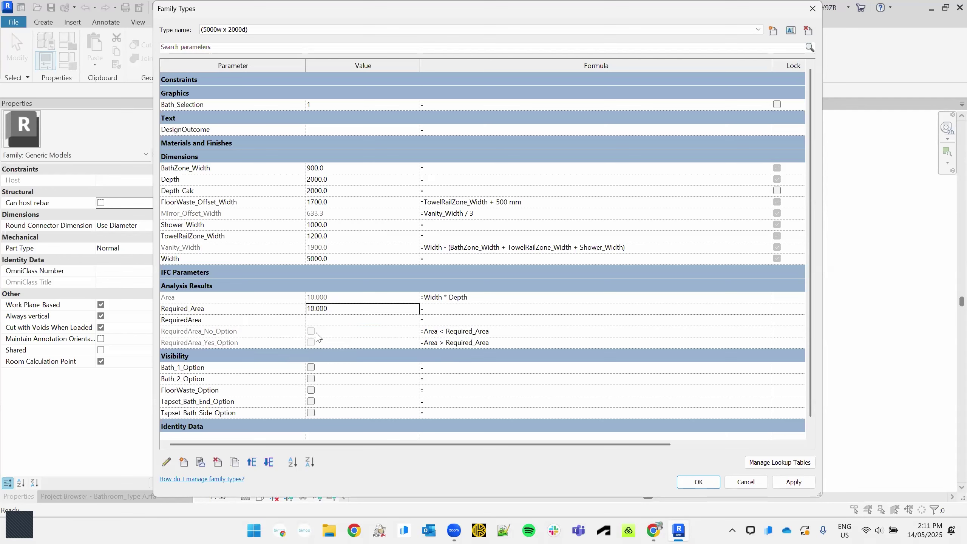
key(ctrl)
key(ctrl)
- Change the RequiredArea_Yes_Option parameter's formula to not(Area < Required_Area)
click(524, 342)
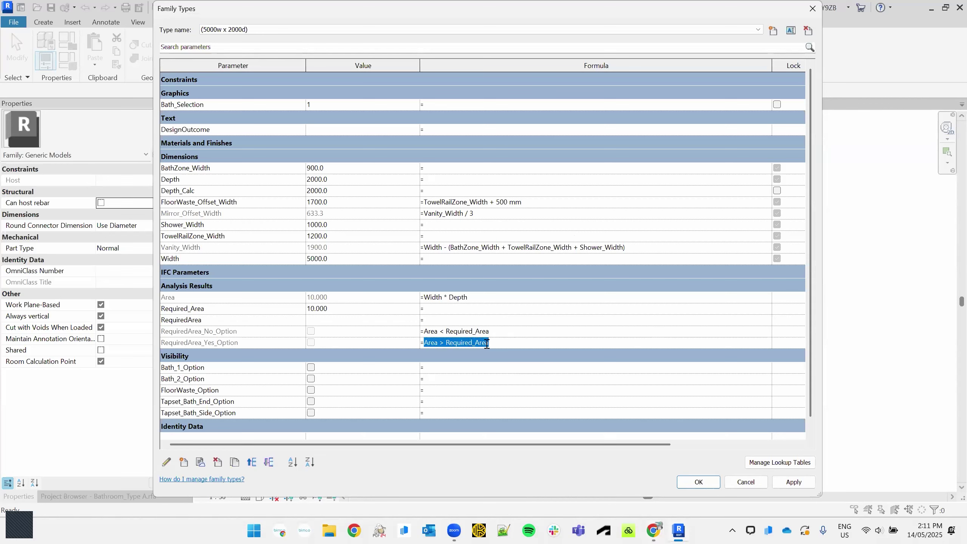
drag(489, 343, 400, 342)
click(426, 343)
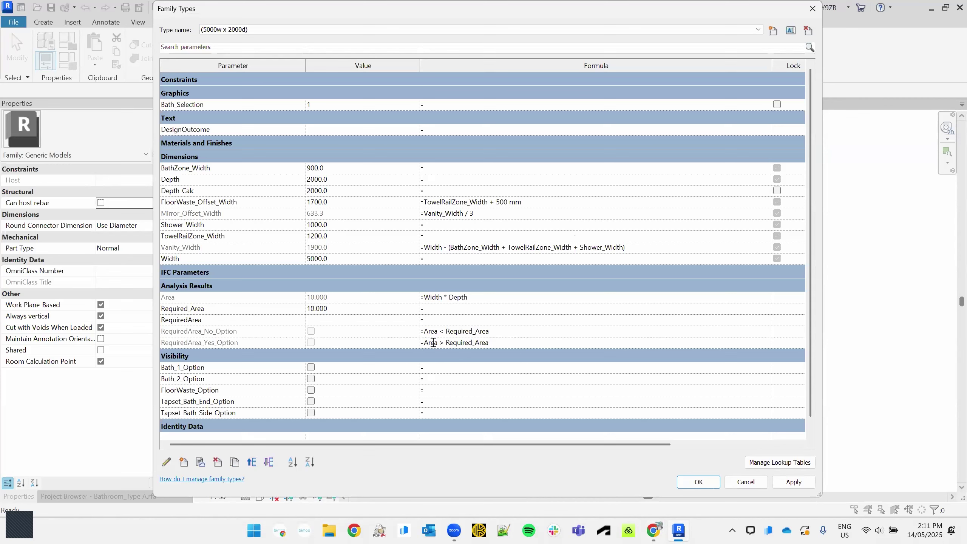
text(not()
double_click(453, 344)
click(529, 329)
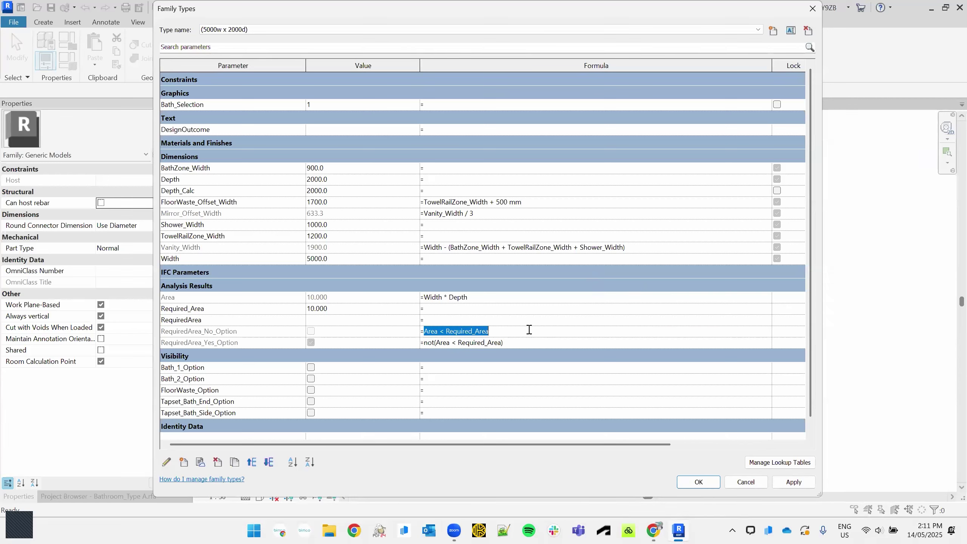
- Test the revised yes option formula by setting Required_Area to 11, and again with 9
click(339, 309)
text(11)
click(273, 317)
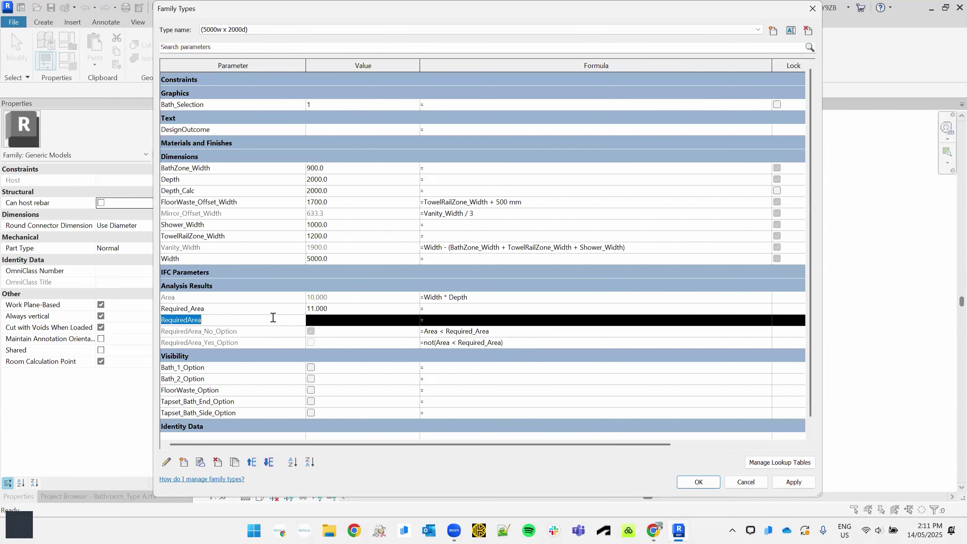
click(284, 309)
click(352, 308)
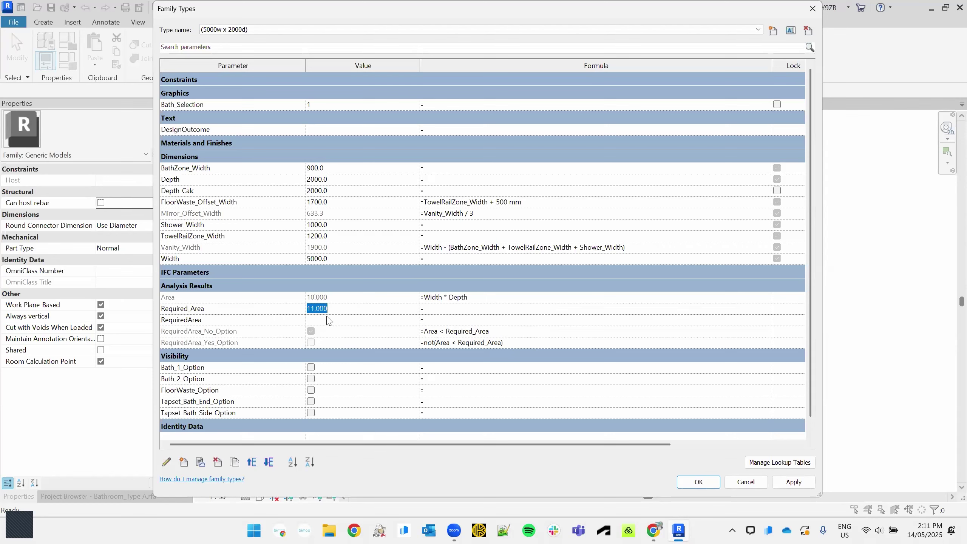
text(9)
click(284, 331)
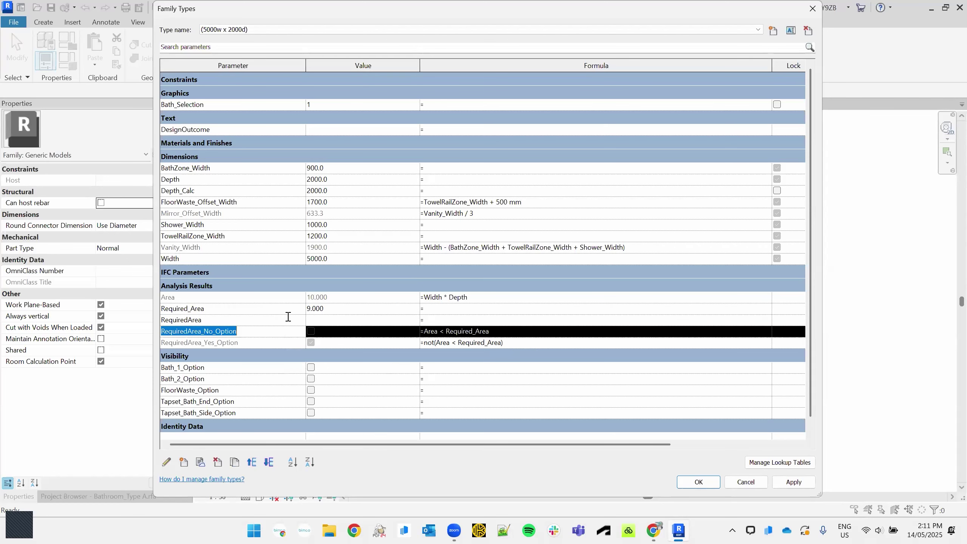
click(288, 318)
- Set Required_Area to 10 and check the yes and no options against the equal calculated area
click(342, 307)
text(1)
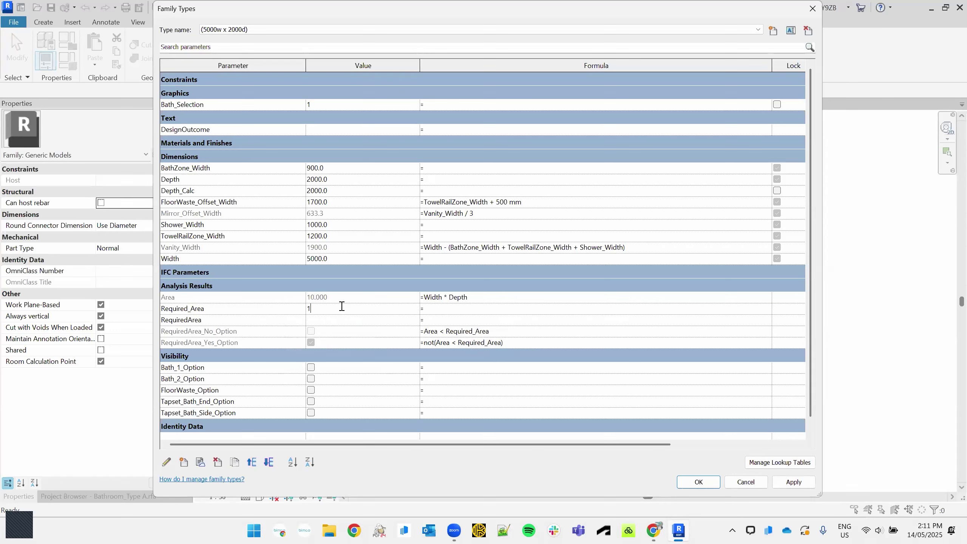
text(0.0)
key(BackSpace)
key(Return)
- Review the Bath_Selection parameter's properties and value, leaving its definition as it is
key(alt+Tab)
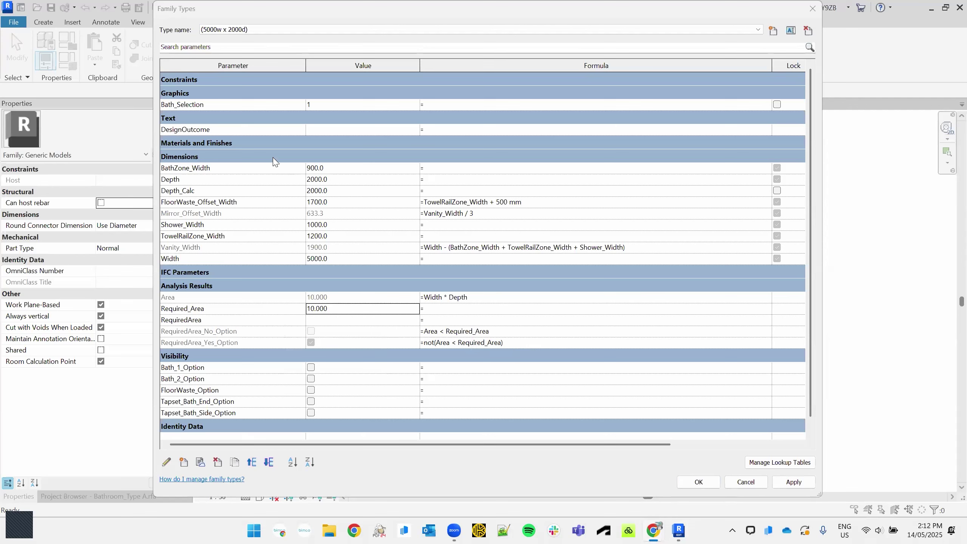
click(337, 104)
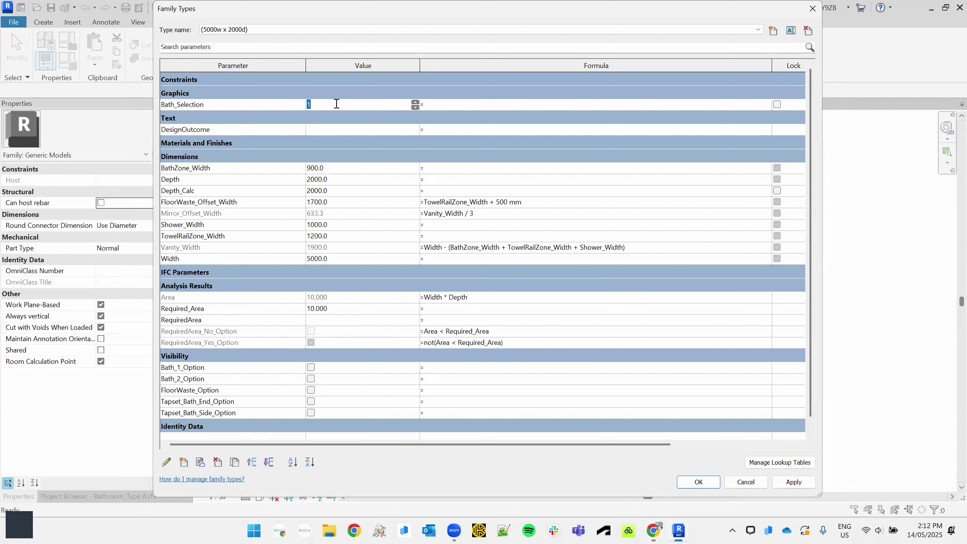
click(240, 105)
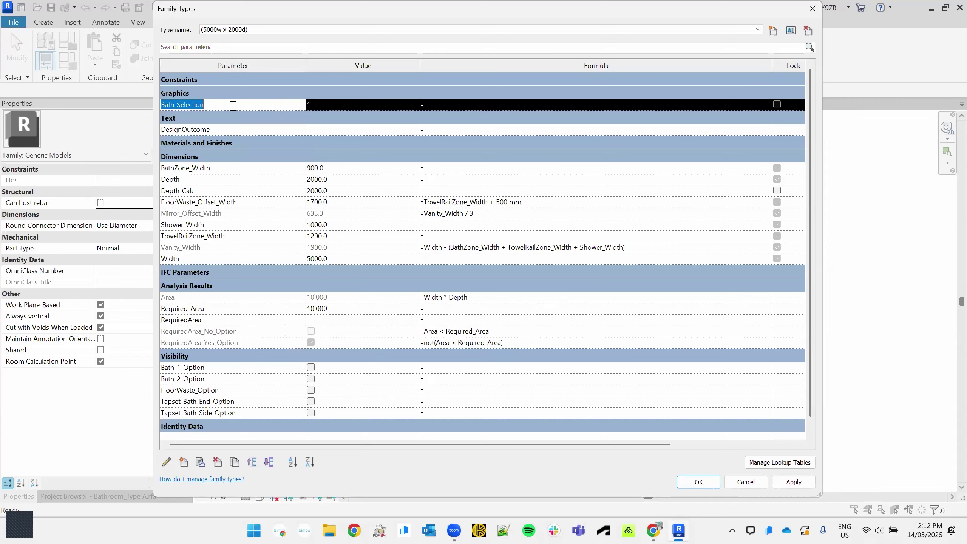
click(335, 109)
click(167, 463)
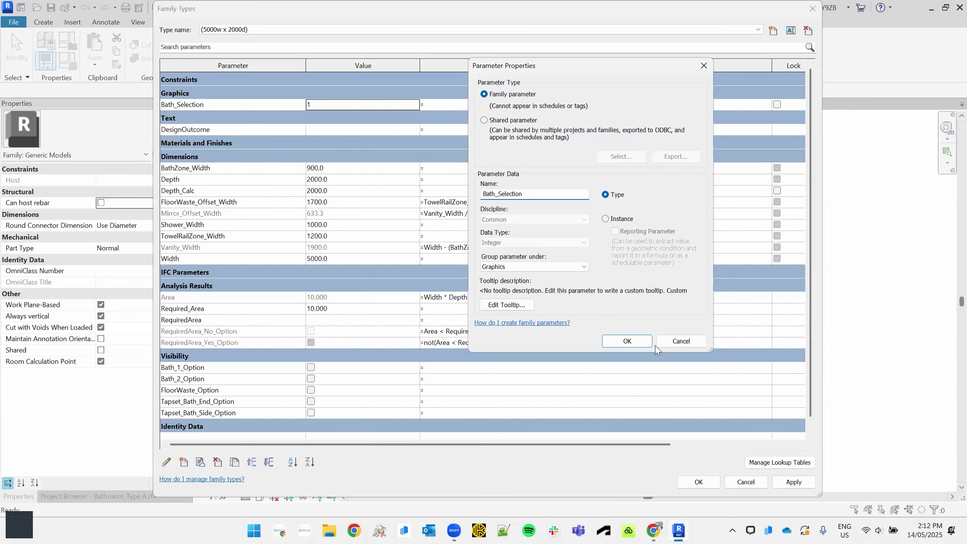
click(670, 342)
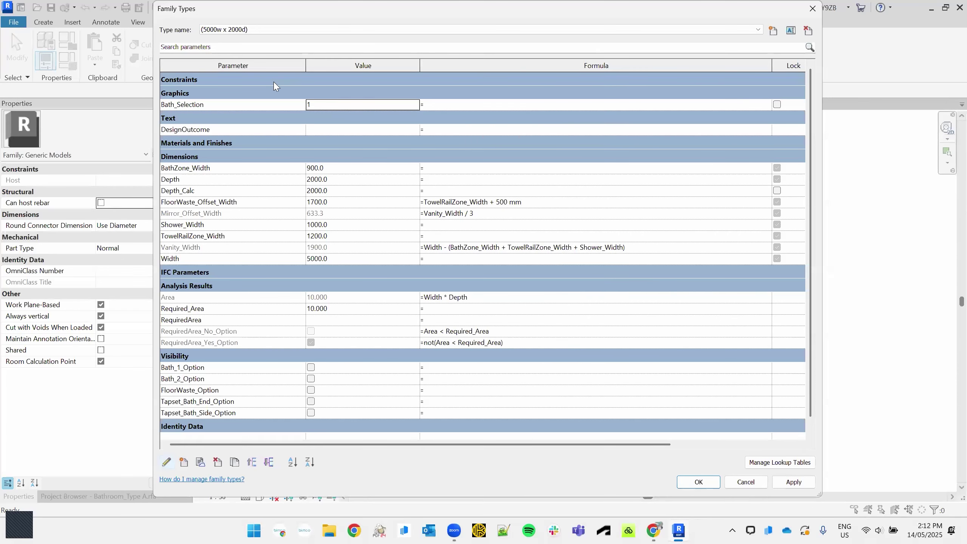
click(345, 103)
click(416, 108)
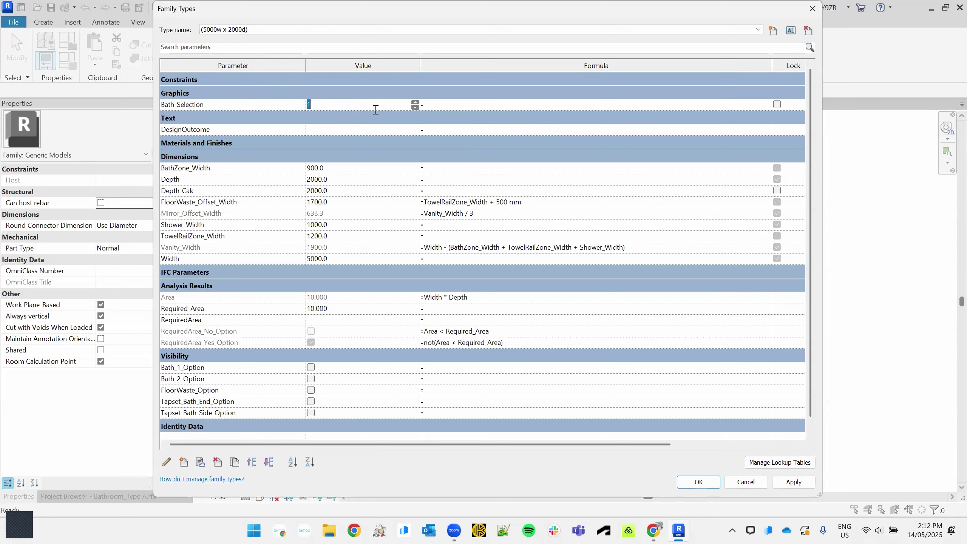
click(268, 101)
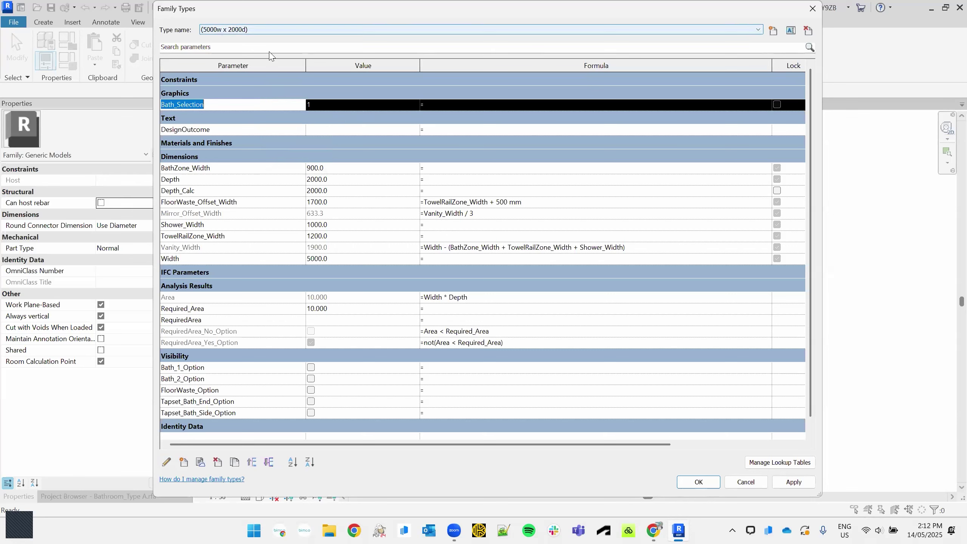
- Set the Bath_Selection formula to 2 and check it in the (4000w x 2000d) and (5000w x 2000d) types
click(332, 105)
click(490, 105)
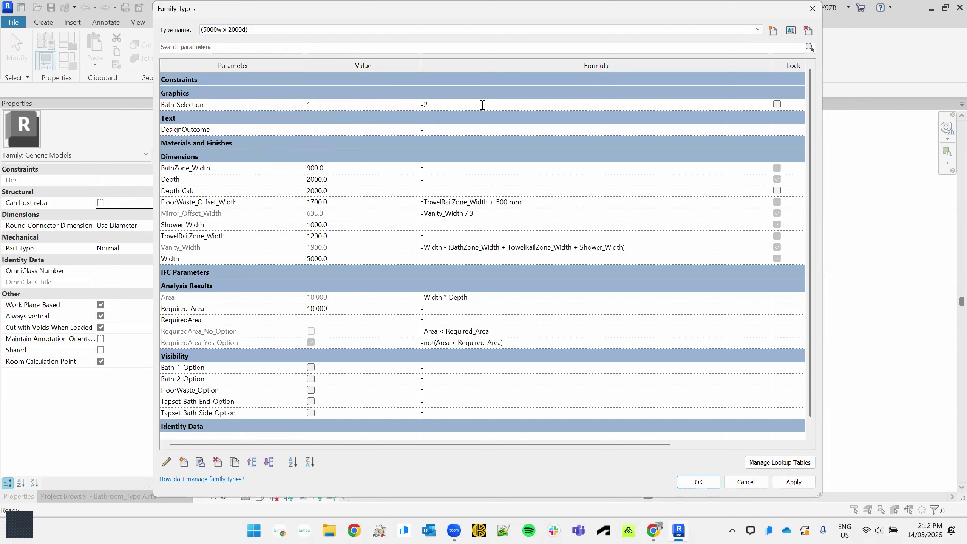
click(285, 218)
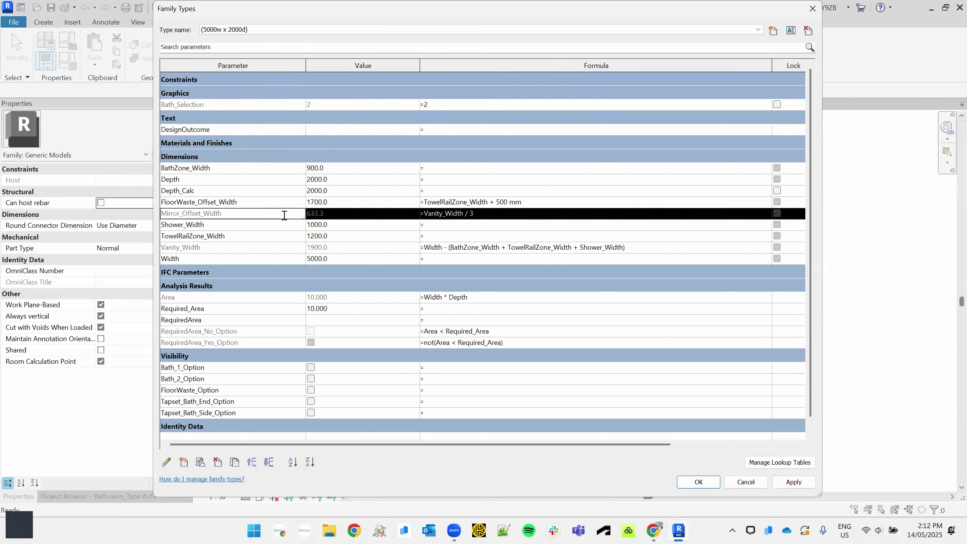
click(280, 30)
click(269, 43)
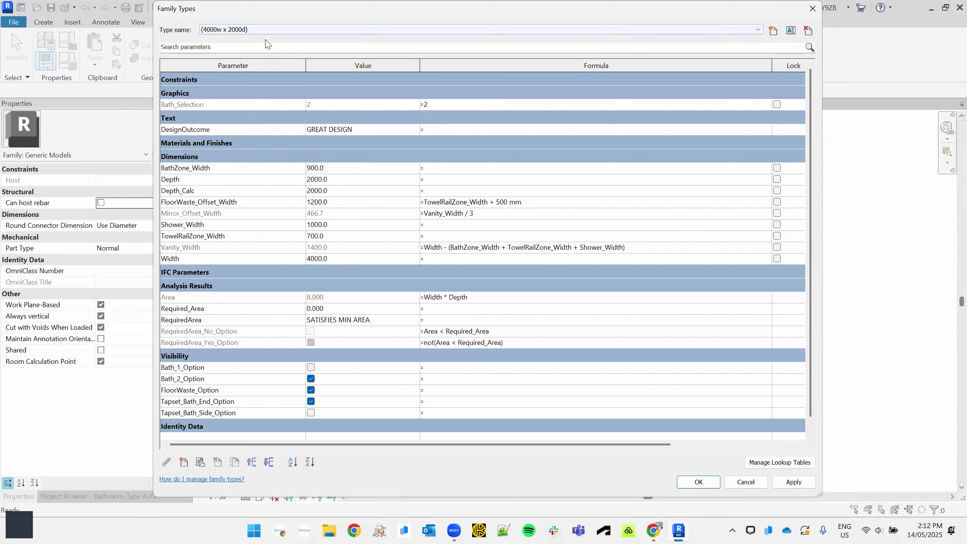
click(262, 30)
click(254, 40)
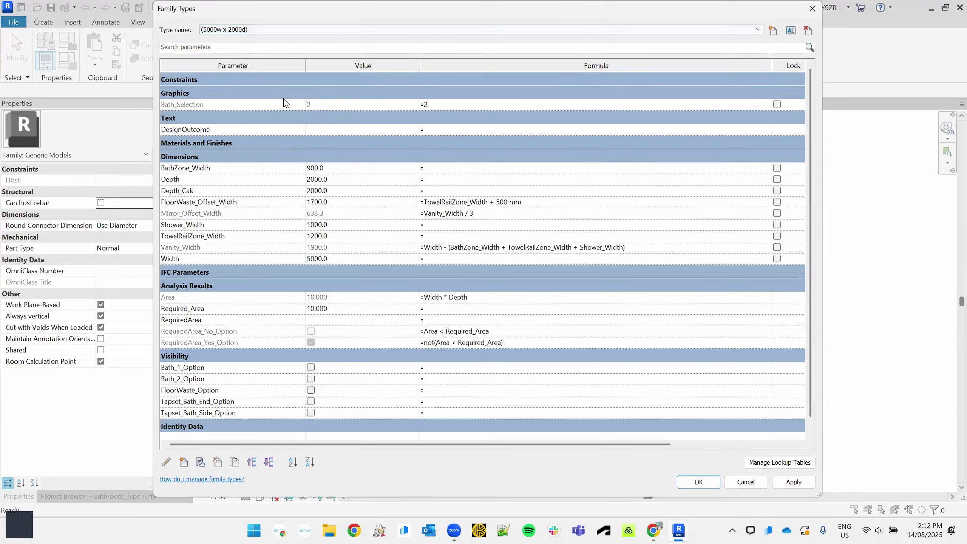
- Remove the fixed formula from the Bath_Selection parameter
double_click(453, 108)
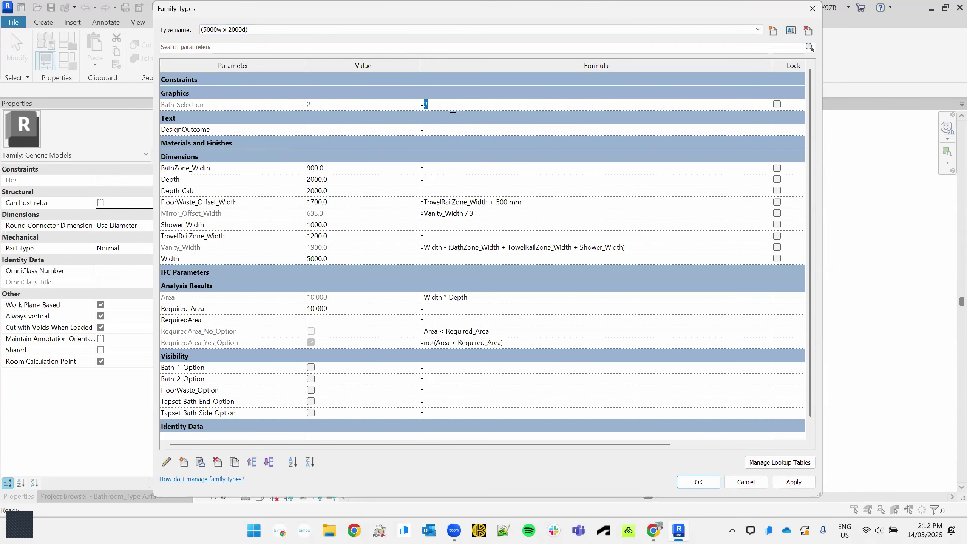
click(790, 482)
click(454, 108)
key(BackSpace)
click(392, 107)
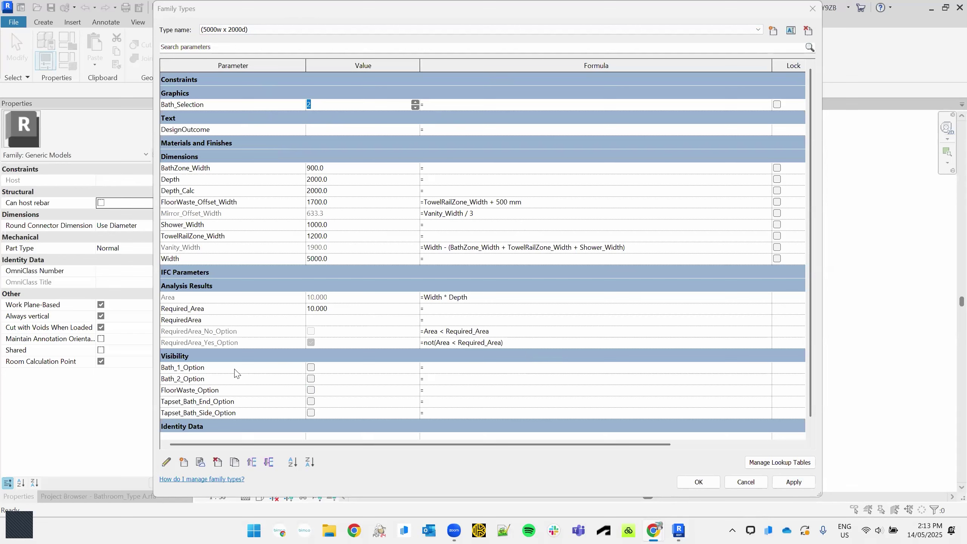
- Try forcing Tapset_Bath_End_Option off with the formula 1 = 0 and apply it
click(240, 402)
click(465, 403)
text(1 = 0)
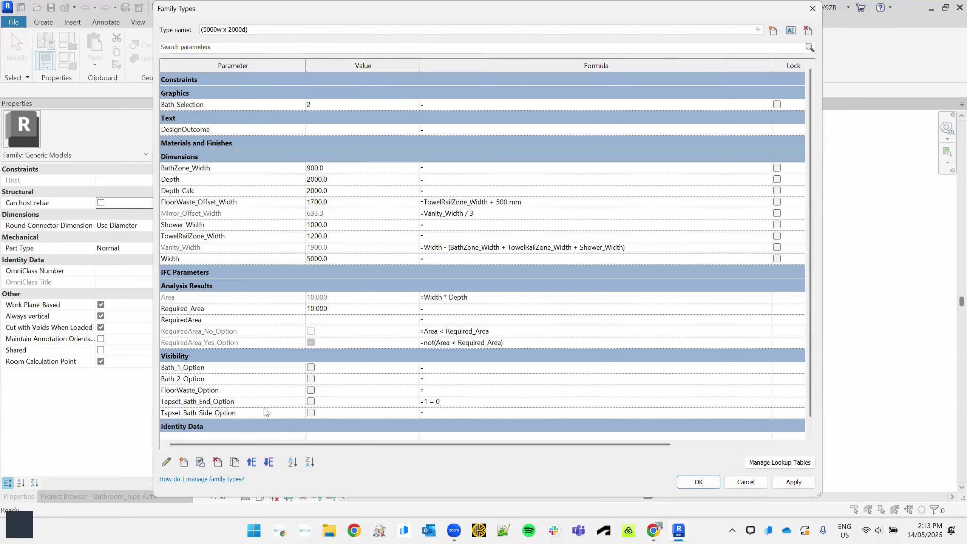
key(Return)
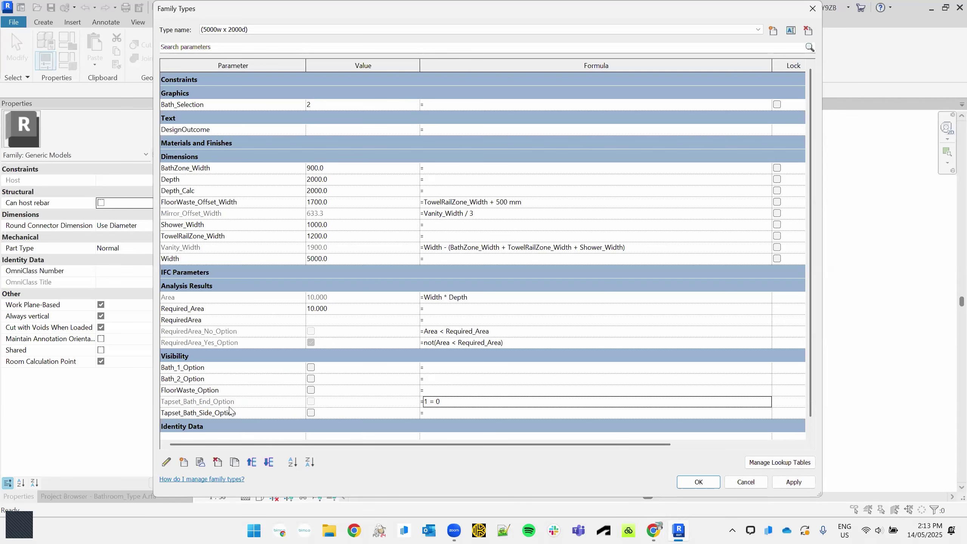
key(ctrl)
key(ctrl)
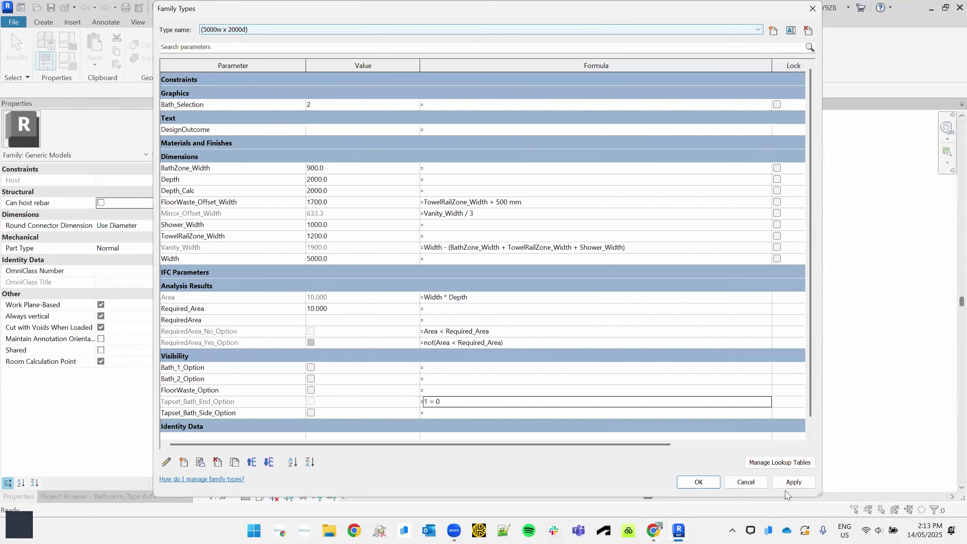
click(786, 485)
- Replace the Tapset_Bath_End_Option formula with 1 = 1 to force it on, and apply it
click(454, 404)
key(BackSpace)
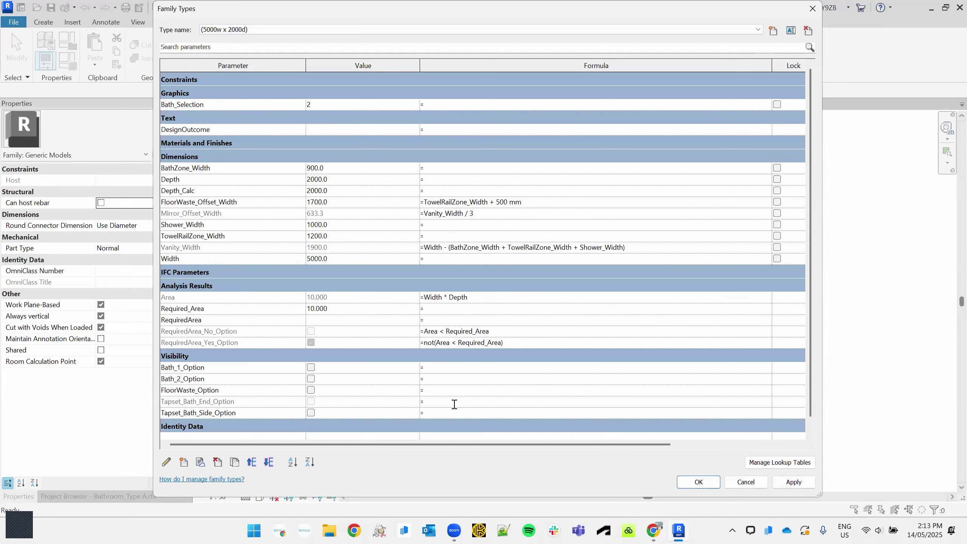
text(1 = 1)
key(Return)
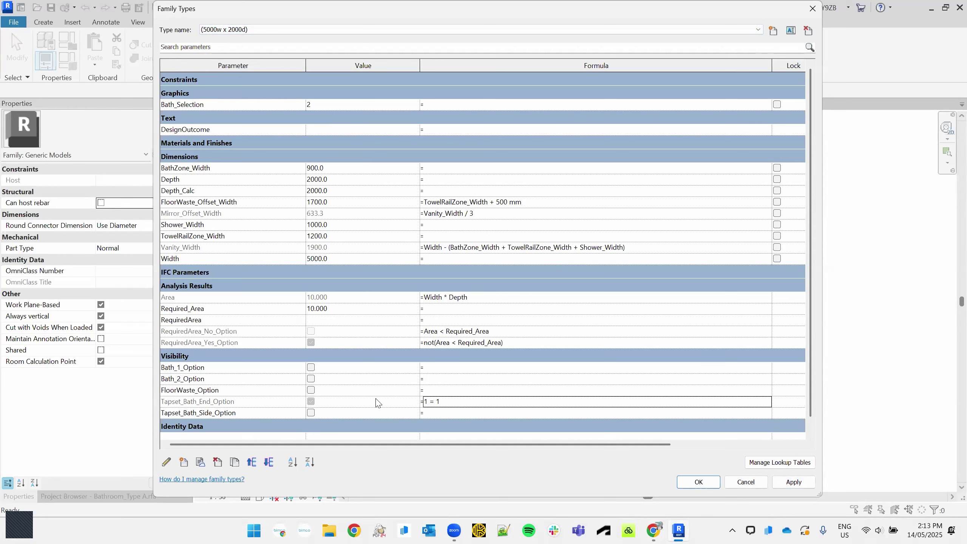
click(794, 483)
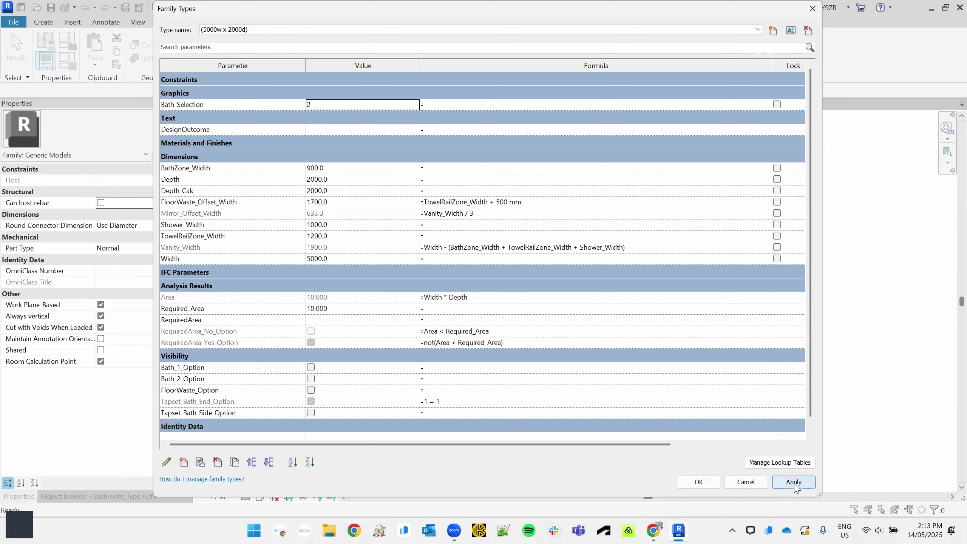
- Clear the Tapset_Bath_End_Option formula and check that its yes/no value can be edited manually
click(478, 401)
click(478, 401)
key(BackSpace)
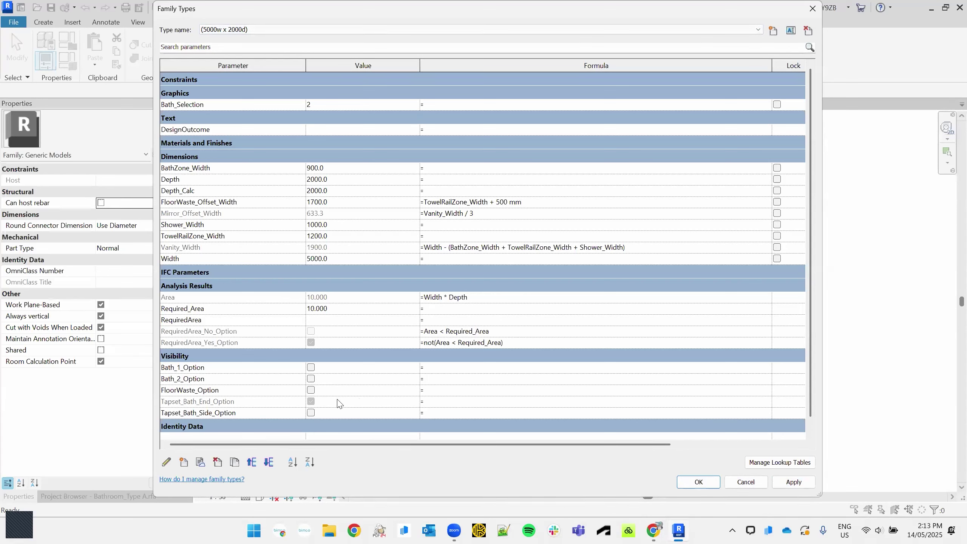
click(313, 402)
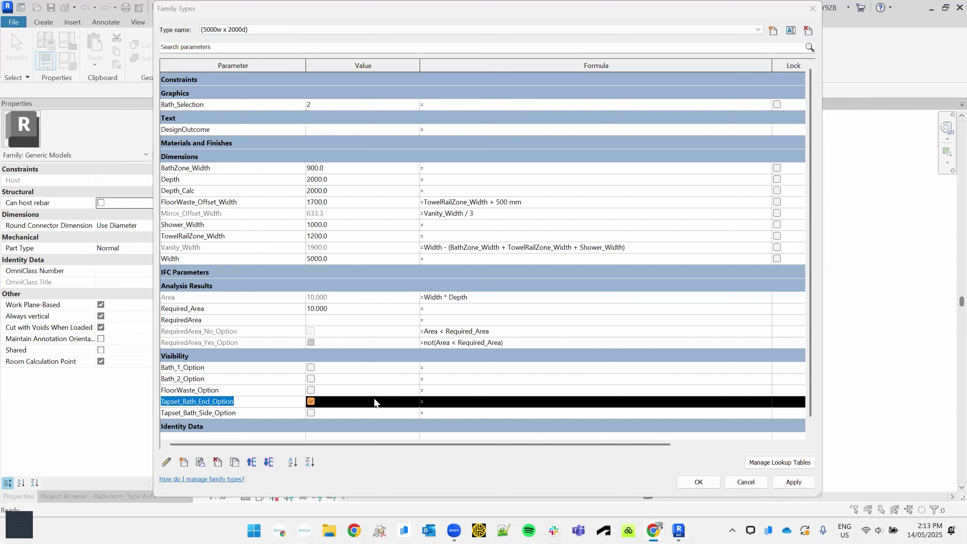
click(180, 368)
click(216, 379)
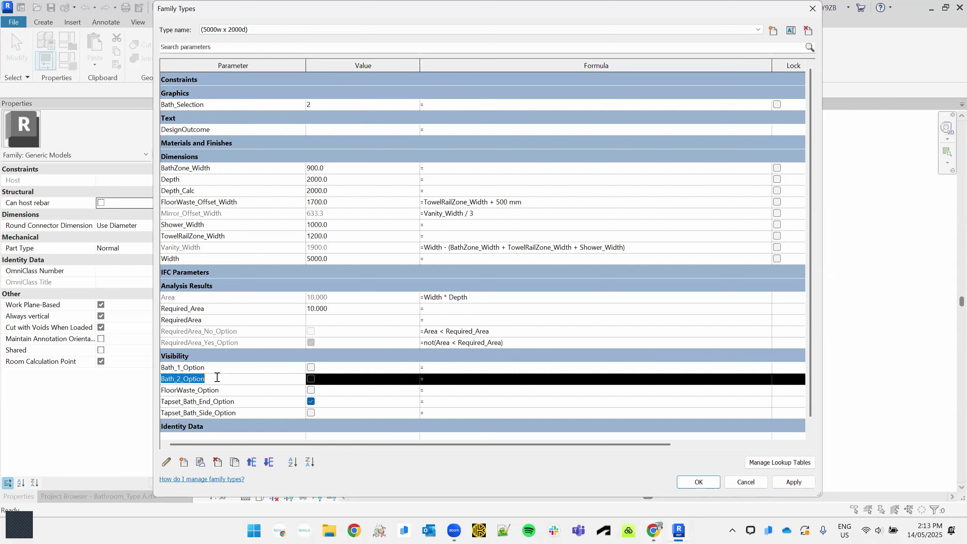
double_click(222, 368)
click(223, 380)
drag(285, 11, 627, 162)
key(ctrl)
key(ctrl)
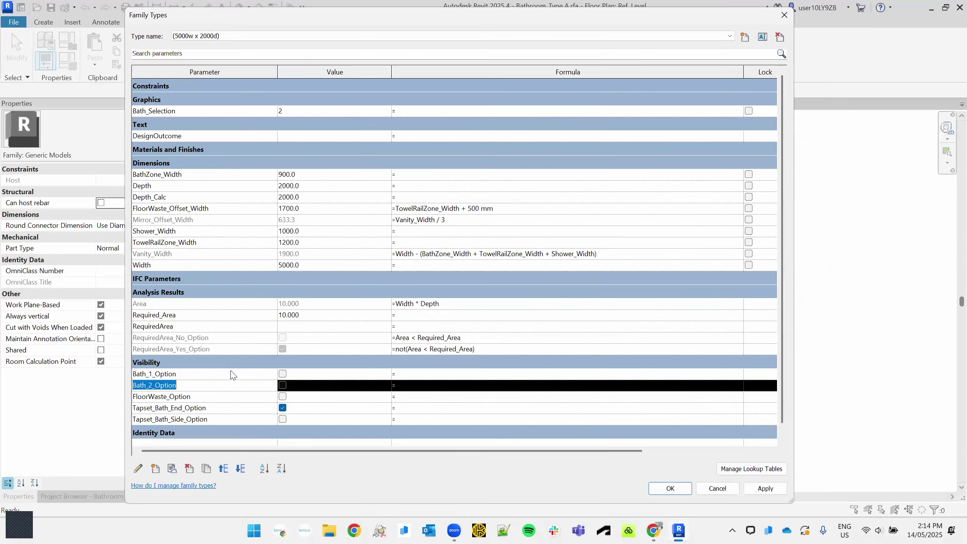
- Set the Bath_1_Option formula to Bath_Selection = 1 and the Bath_2_Option formula to Bath_Selection = 2
click(232, 374)
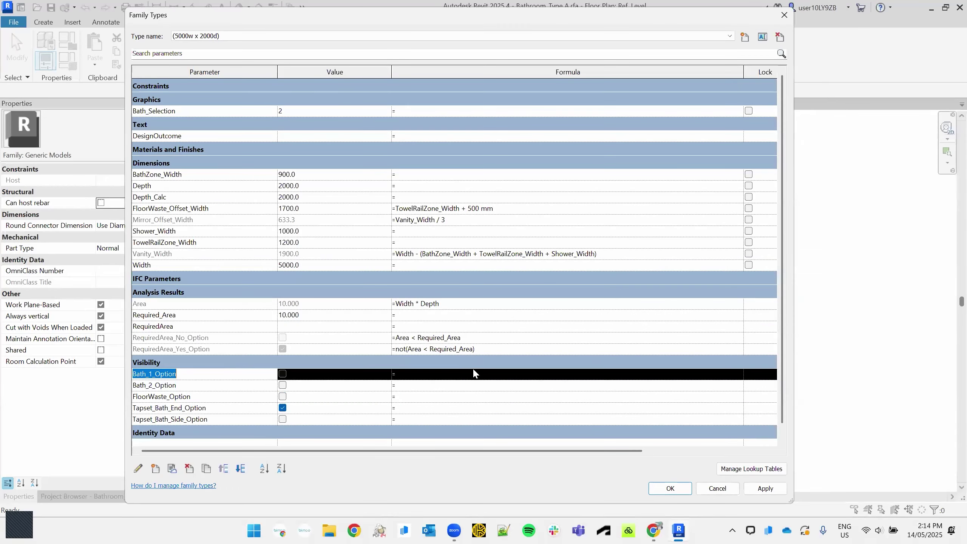
click(459, 373)
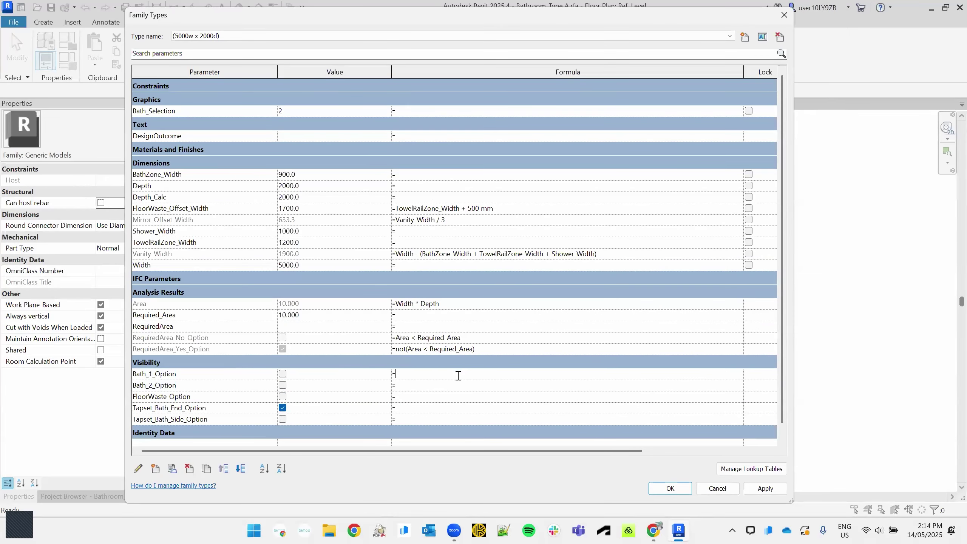
text(Bath_Selection = 1)
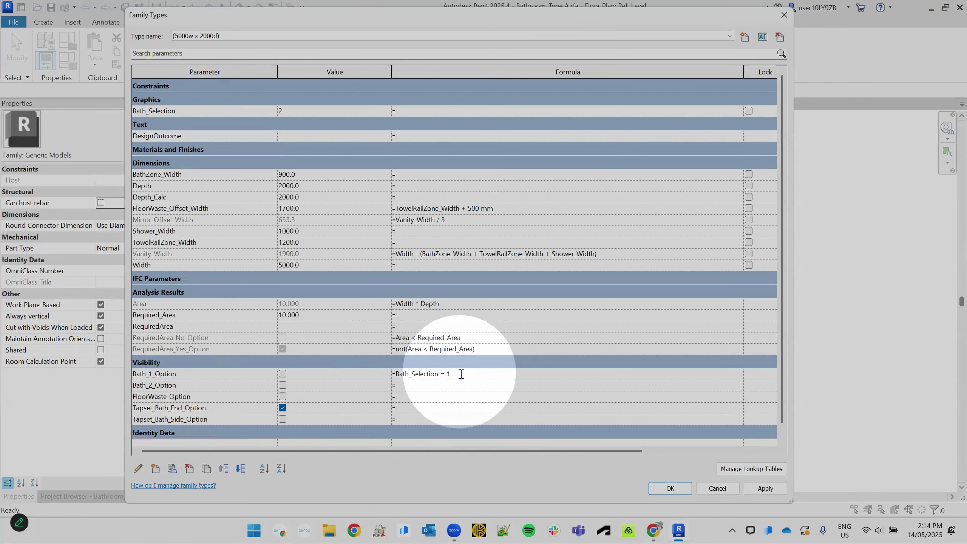
click(452, 387)
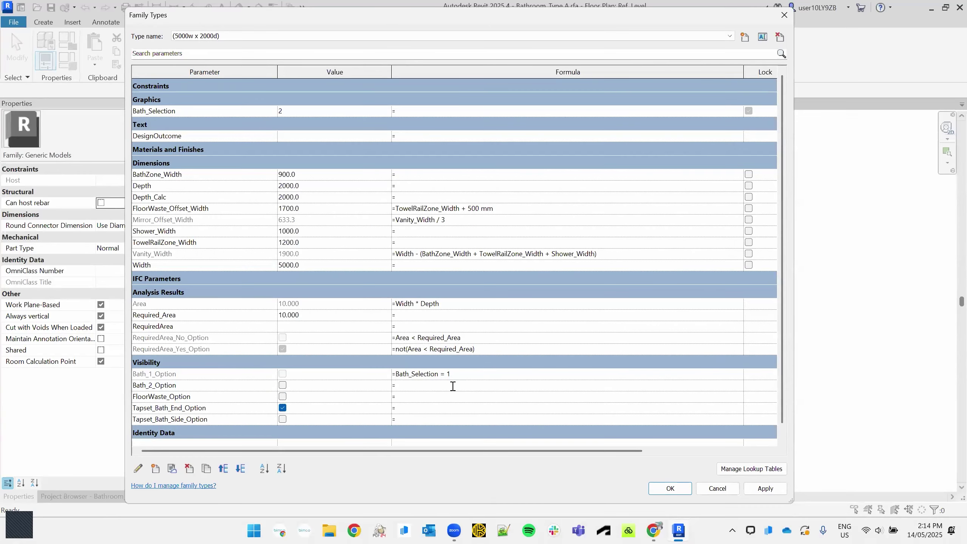
text(Bath_Selection =)
text(2)
key(Return)
- Test the two bath option formulas by setting Bath_Selection to 1, to 0, and back to 1
click(297, 111)
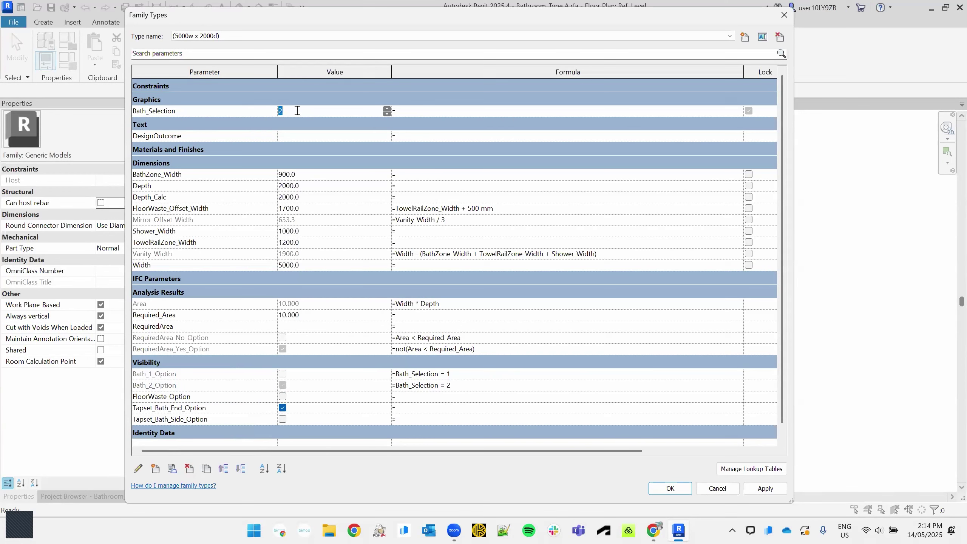
text(1)
click(469, 390)
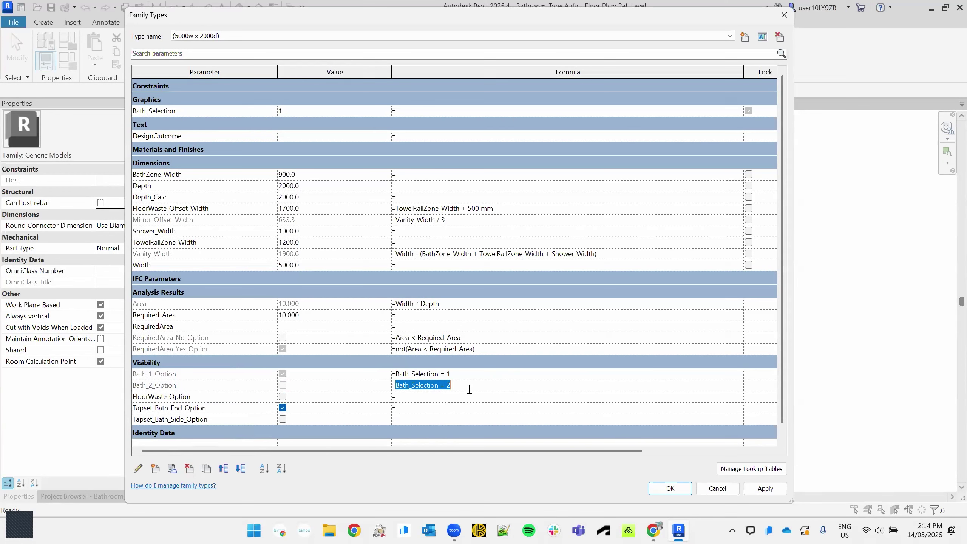
click(297, 109)
text(0)
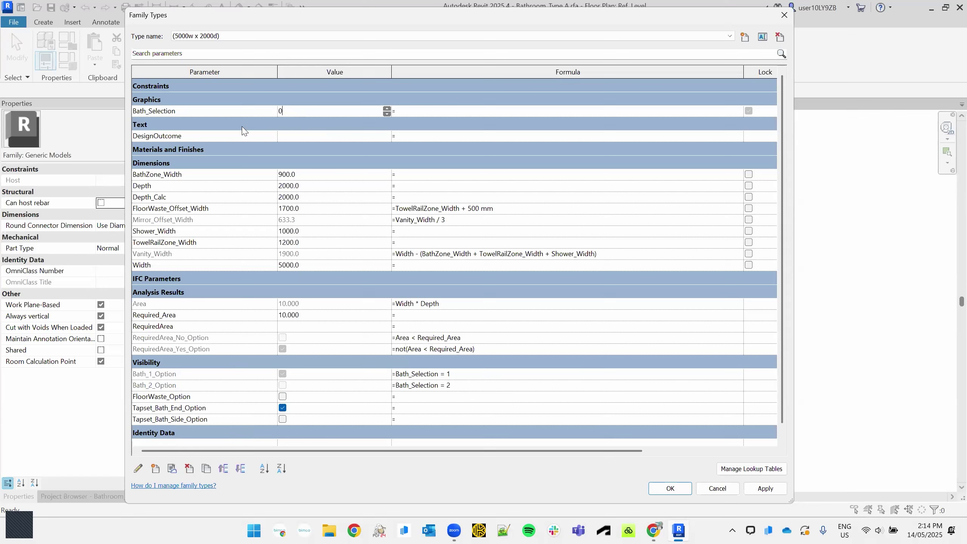
click(196, 137)
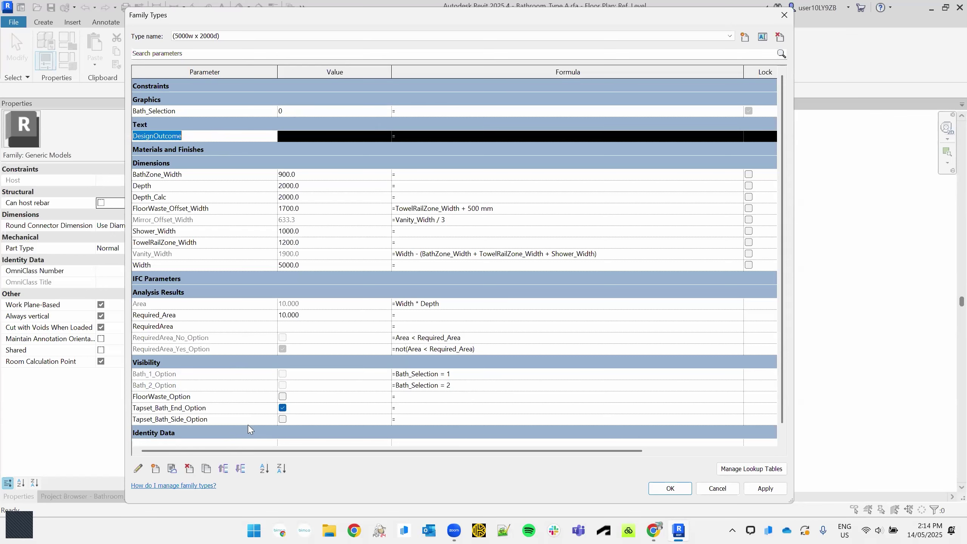
click(307, 111)
text(1)
click(459, 374)
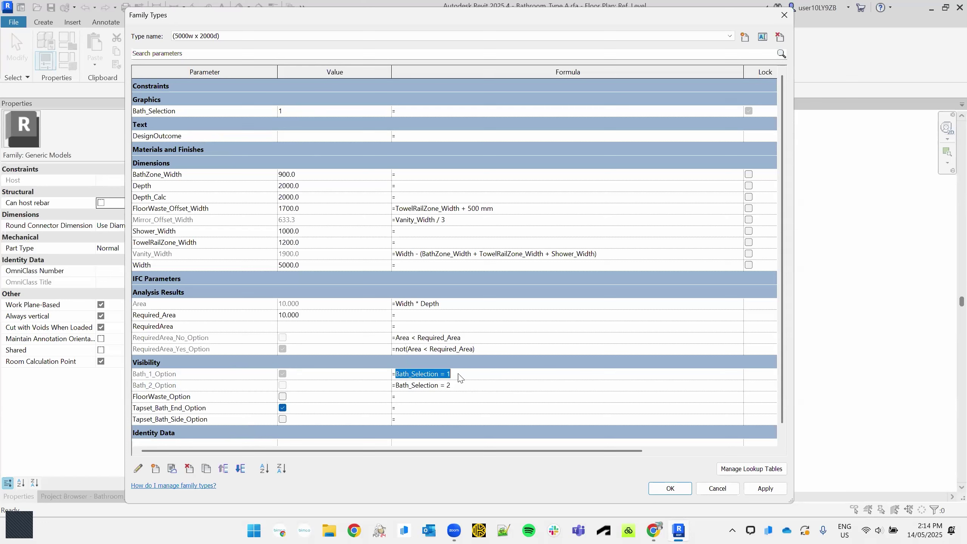
- Set the Tapset_Bath_End_Option formula to or(Bath_1_Option, Bath_2_Option)
key(alt+Tab)
click(408, 411)
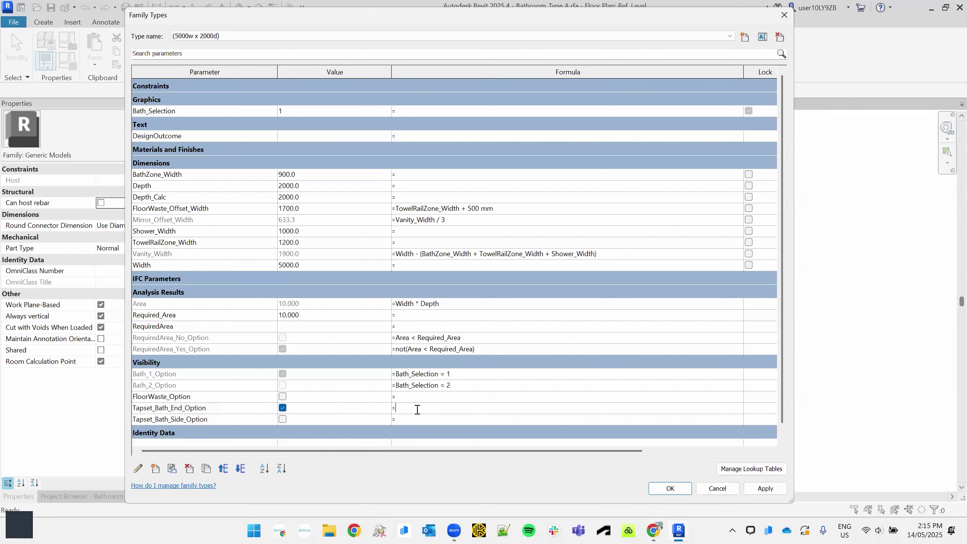
text(or(Bath_1_Option, Bath_2_Option))
click(404, 408)
drag(405, 408, 450, 426)
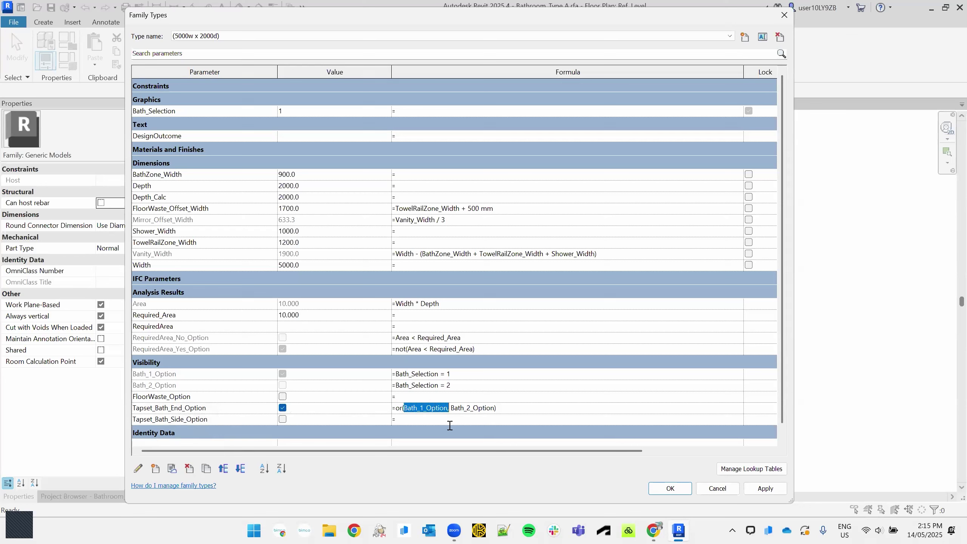
click(451, 411)
click(467, 411)
drag(473, 417, 512, 409)
click(459, 411)
click(249, 408)
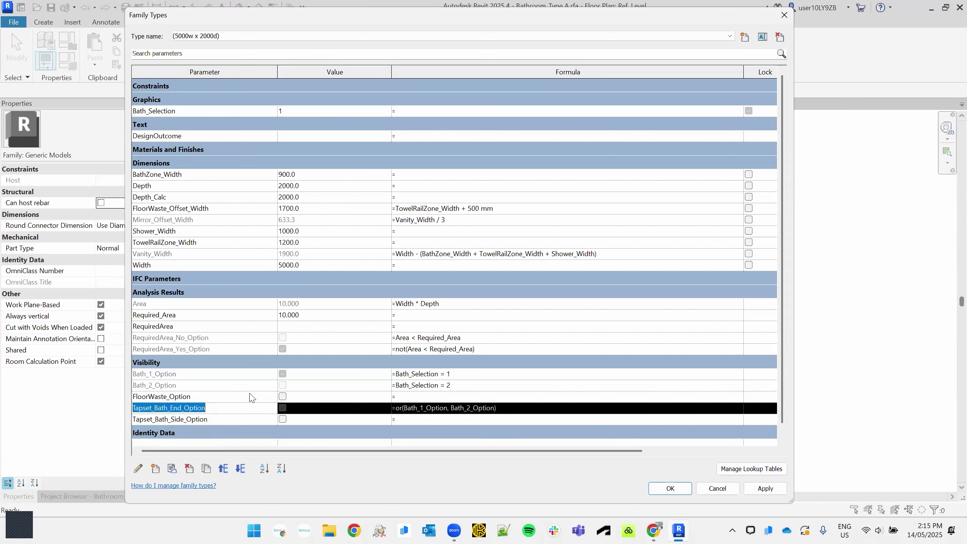
- Set Bath_Selection to 0 to test the Tapset_Bath_End_Option formula
click(220, 375)
click(219, 377)
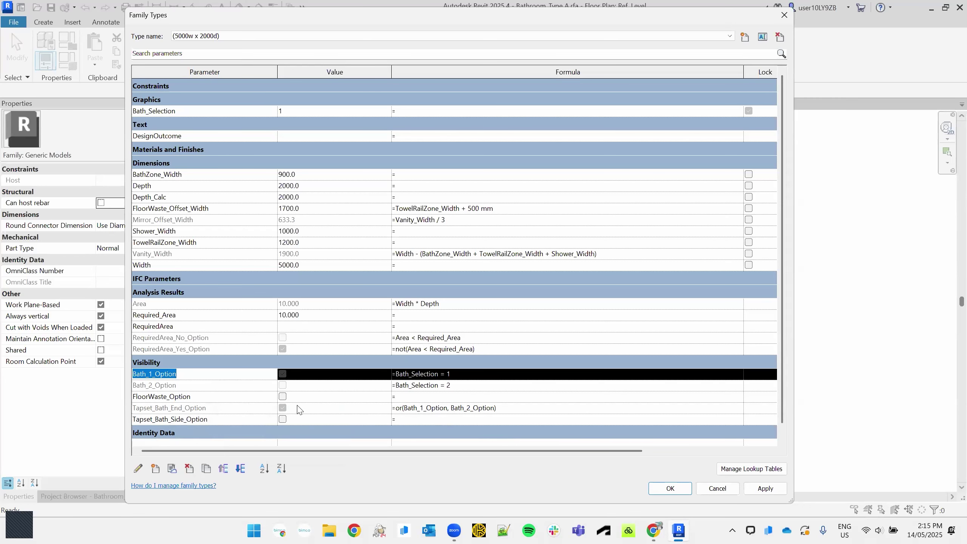
click(284, 411)
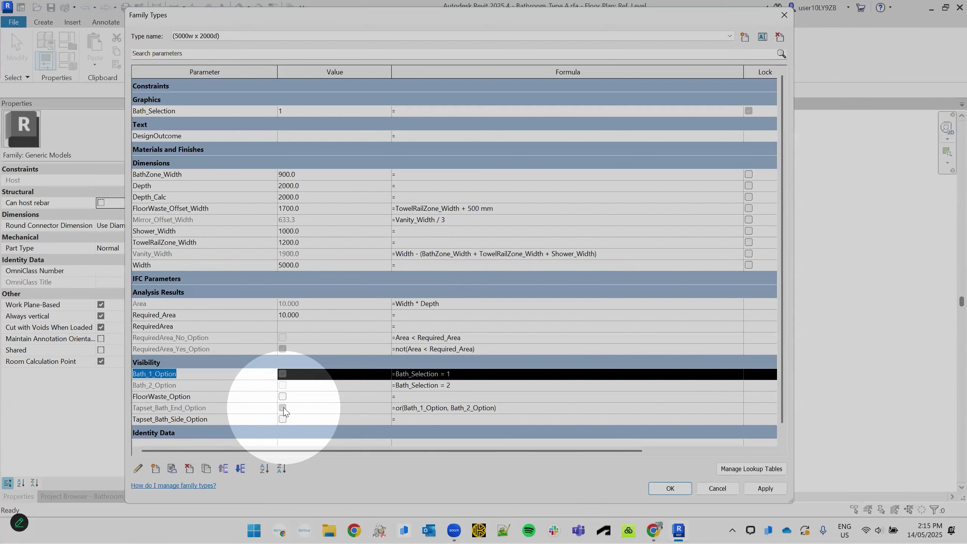
click(530, 411)
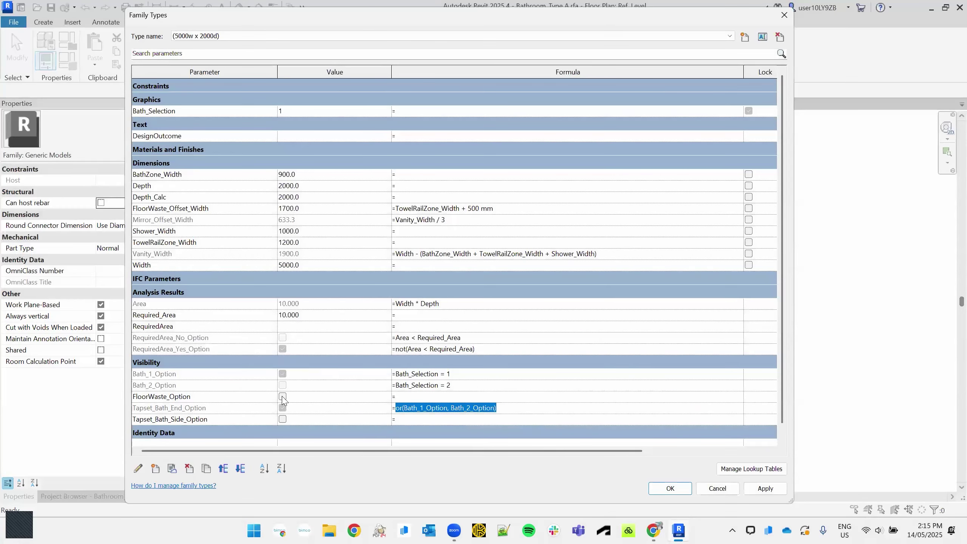
click(291, 111)
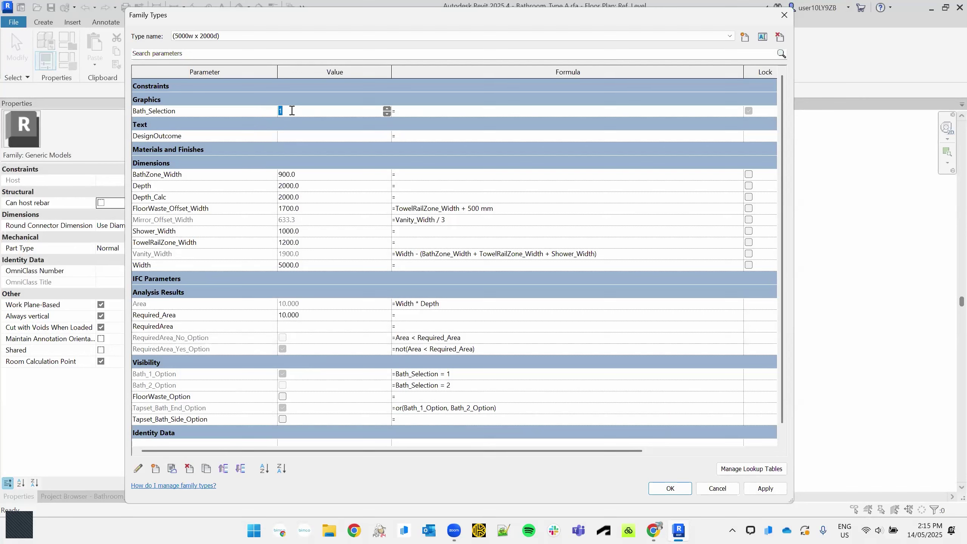
text(0)
click(229, 136)
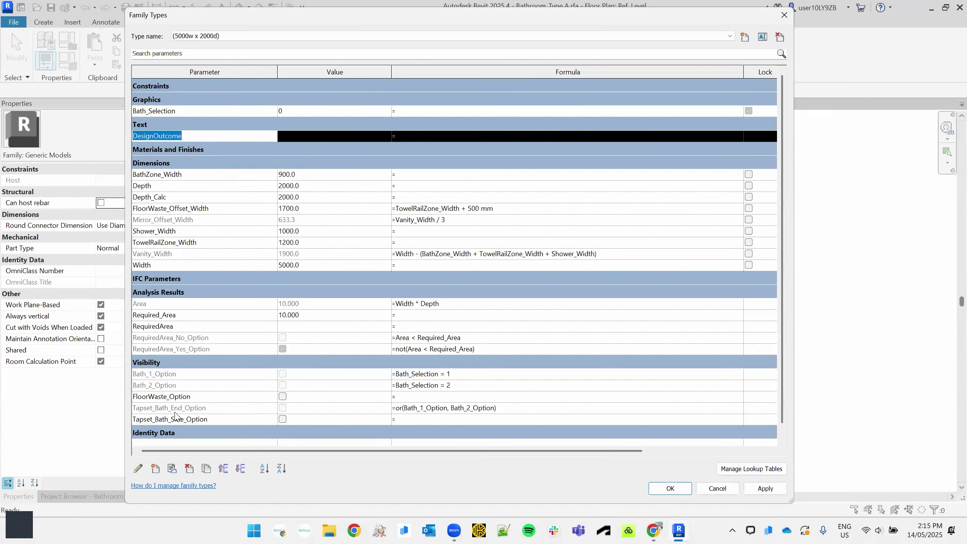
- Recheck the Tapset_Bath_End_Option formula and its yes/no value by returning Bath_Selection to 1
click(499, 408)
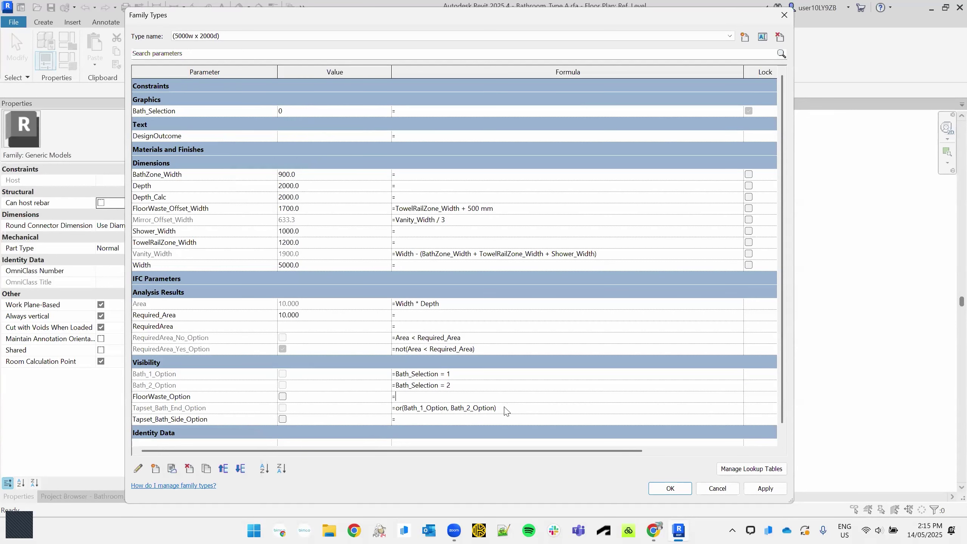
drag(498, 408, 369, 409)
click(285, 411)
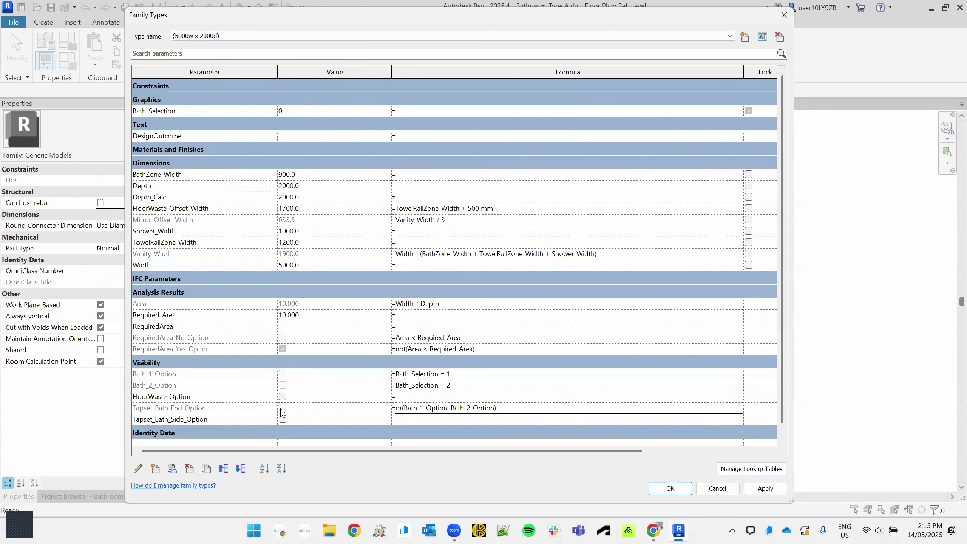
click(306, 113)
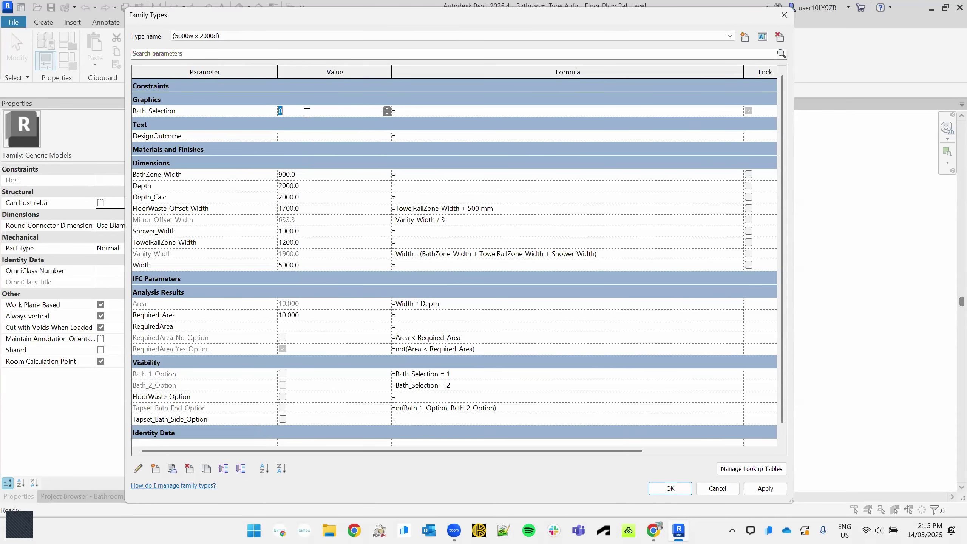
click(215, 406)
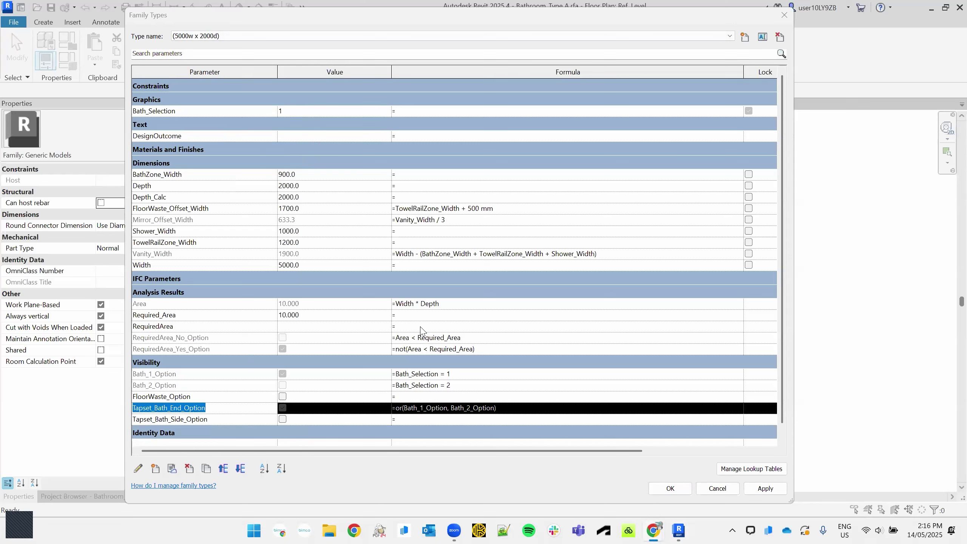
click(217, 410)
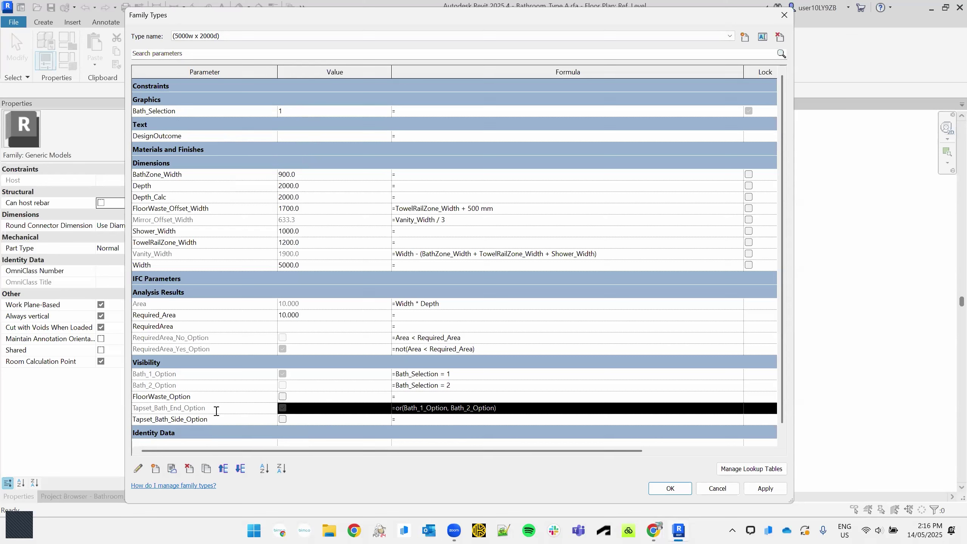
- Set the Tapset_Bath_Side_Option formula to not(Tapset_Bath_End_Option)
click(227, 419)
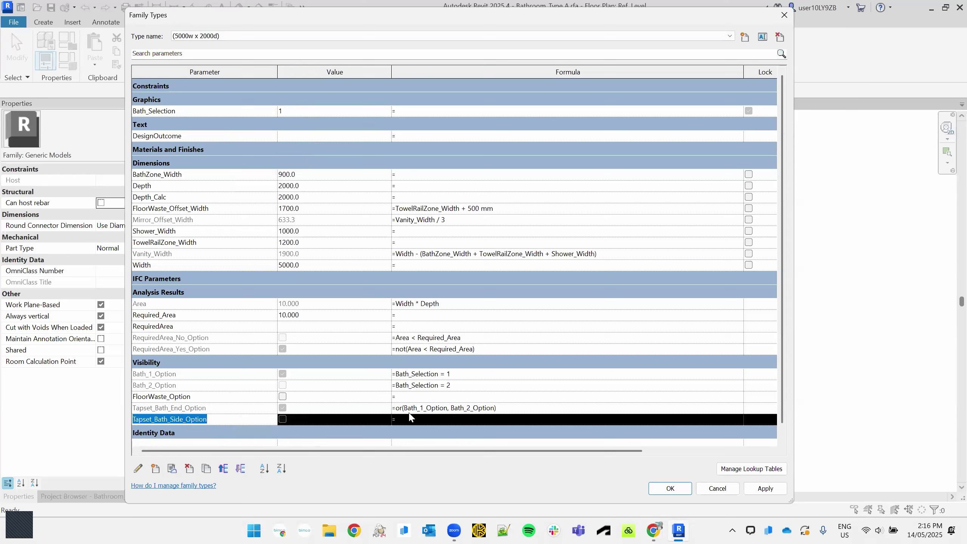
click(446, 420)
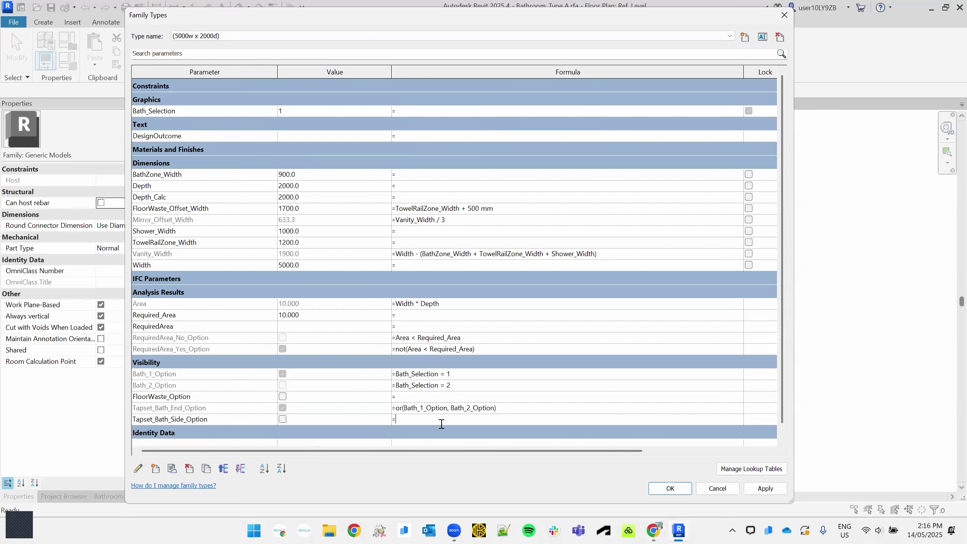
text(not(Tapset_Bath_End_Option))
drag(396, 423, 493, 421)
click(493, 421)
click(549, 408)
click(571, 408)
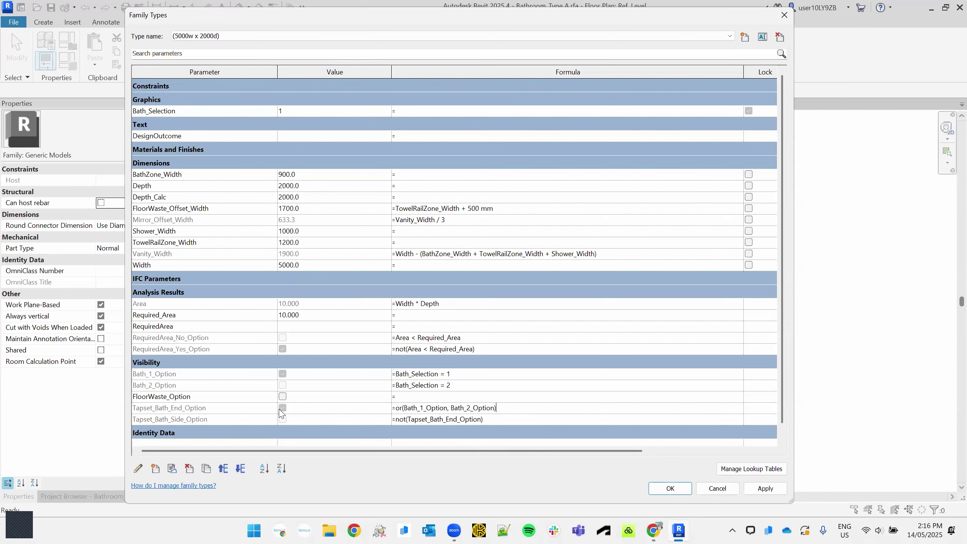
key(ctrl)
key(ctrl)
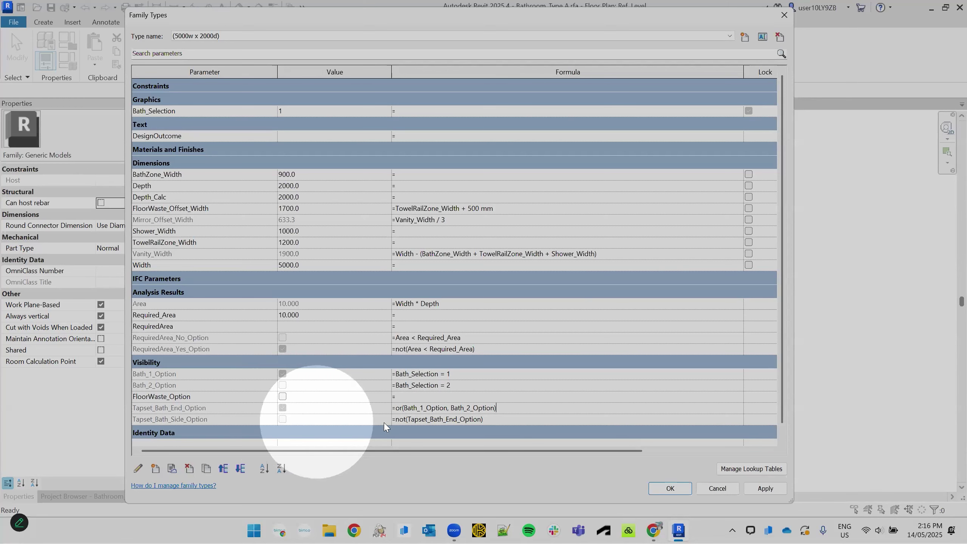
- Test the opposing tapset options by applying Bath_Selection as 0 and then as 1
click(296, 114)
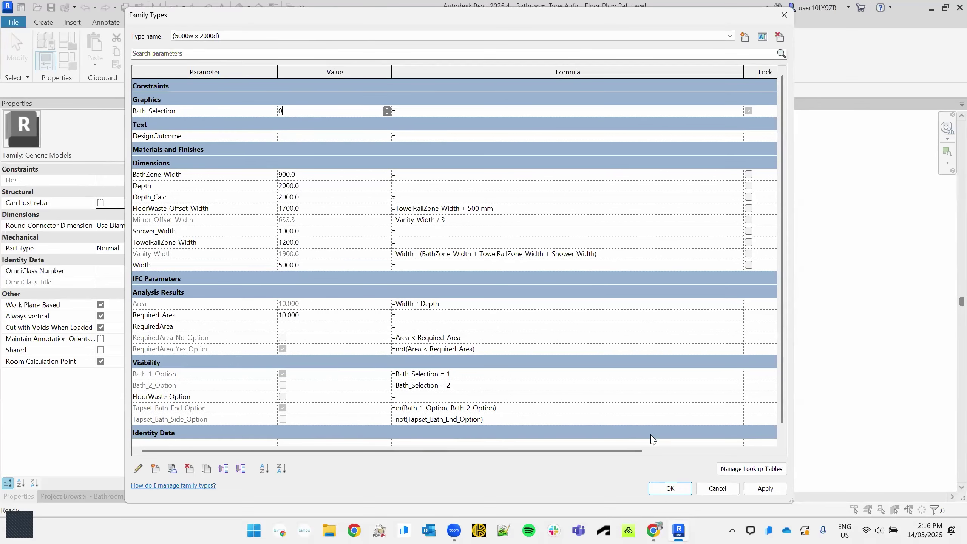
click(762, 492)
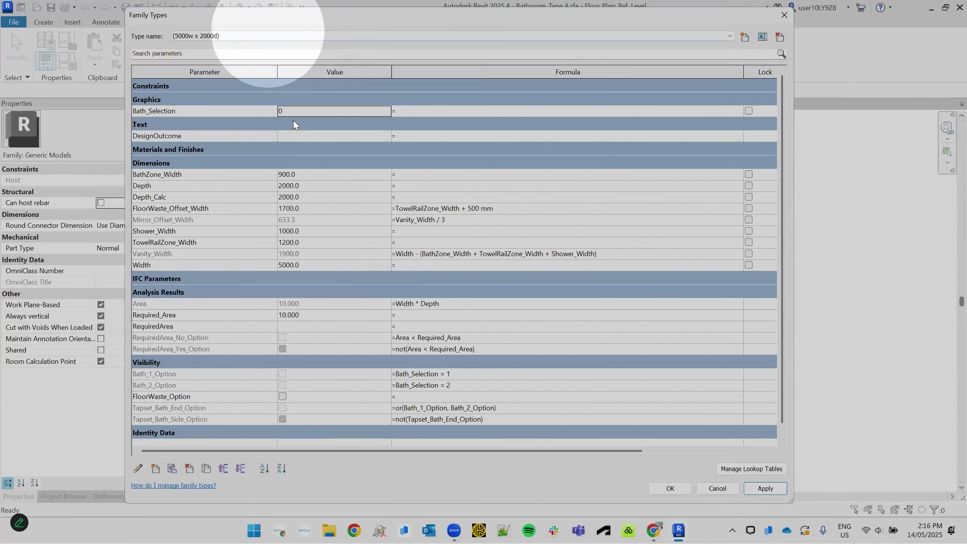
click(302, 112)
text(1)
click(773, 490)
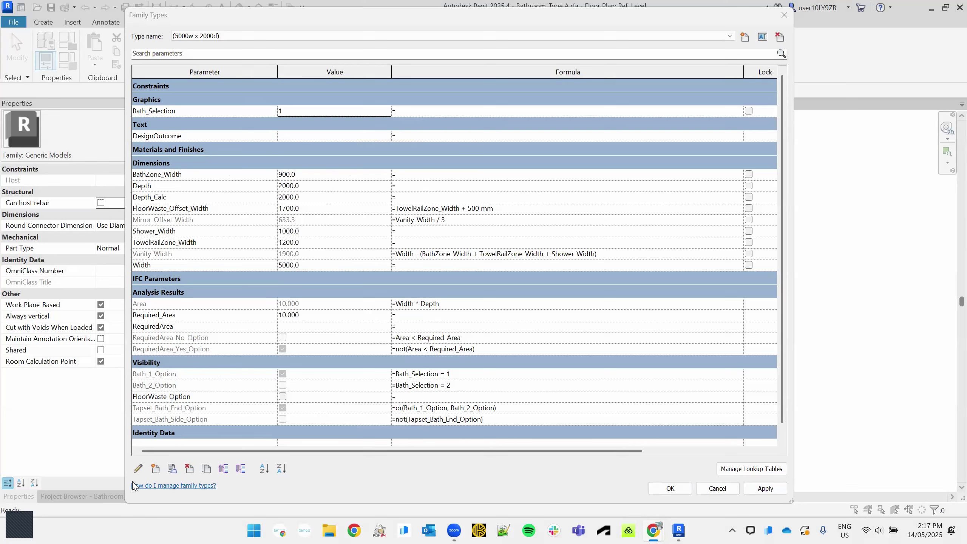
- Create a Yes/No type parameter named Bath_None_Option, grouped under Visibility
click(156, 467)
text(Bath_None_Option)
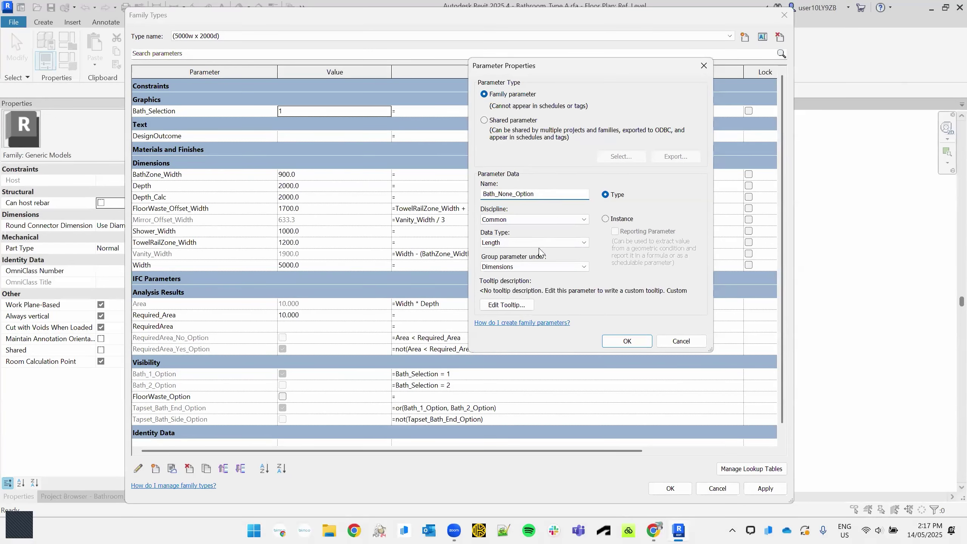
click(538, 243)
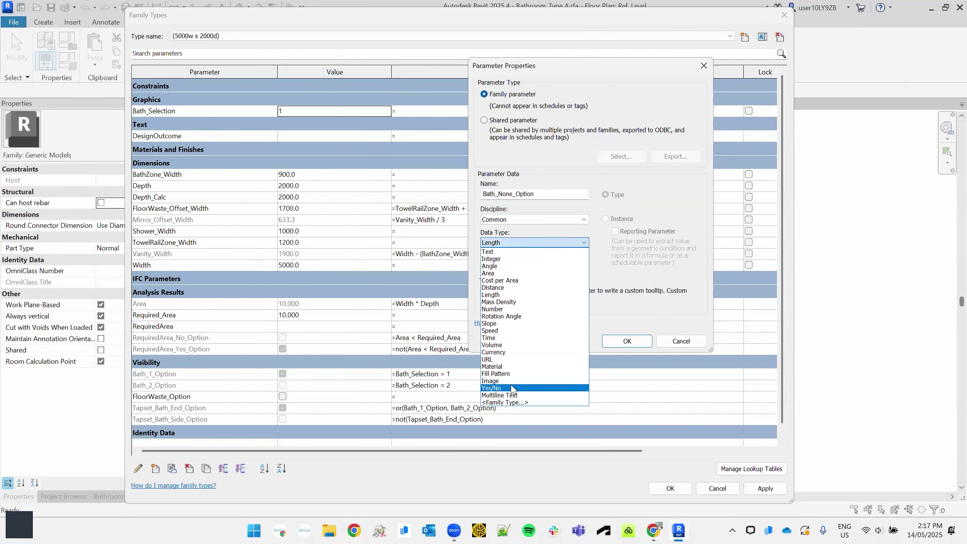
click(512, 388)
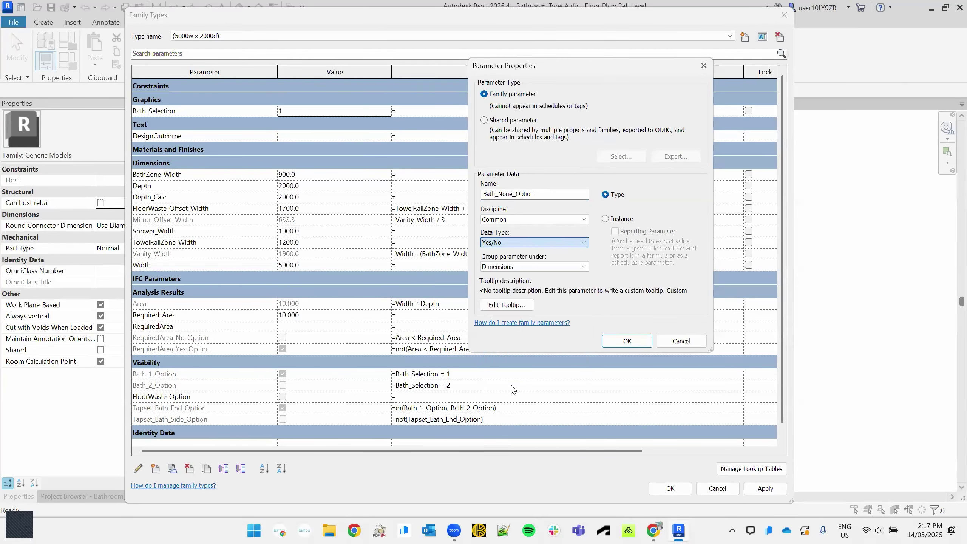
click(567, 267)
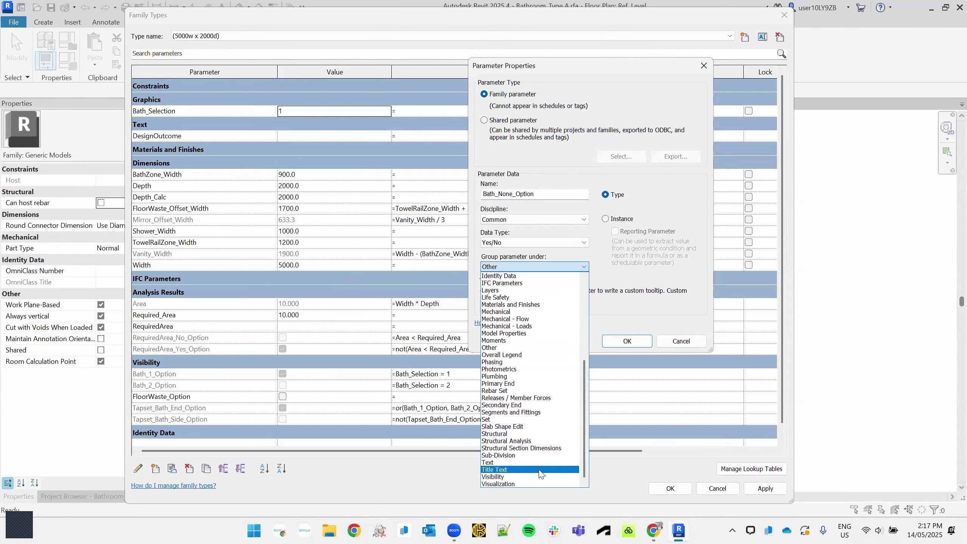
click(544, 479)
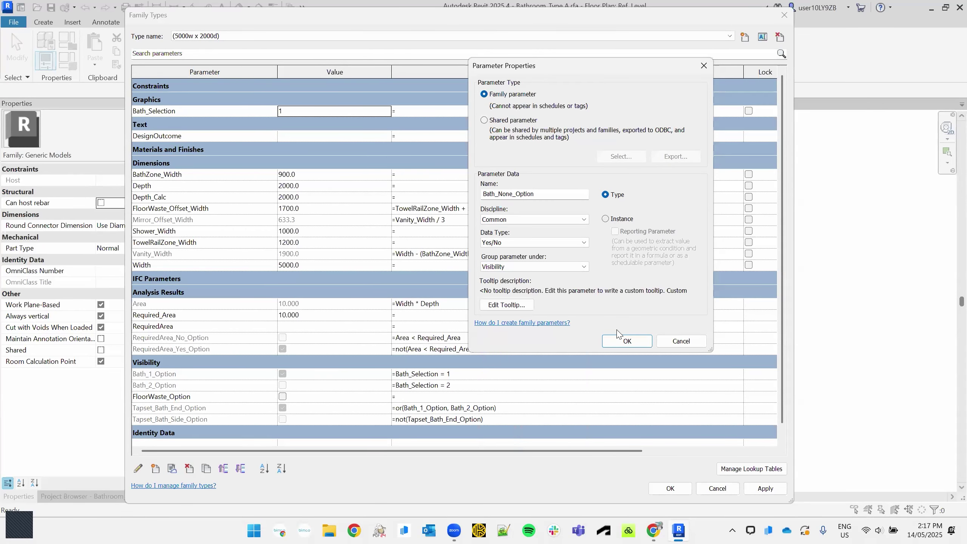
click(624, 341)
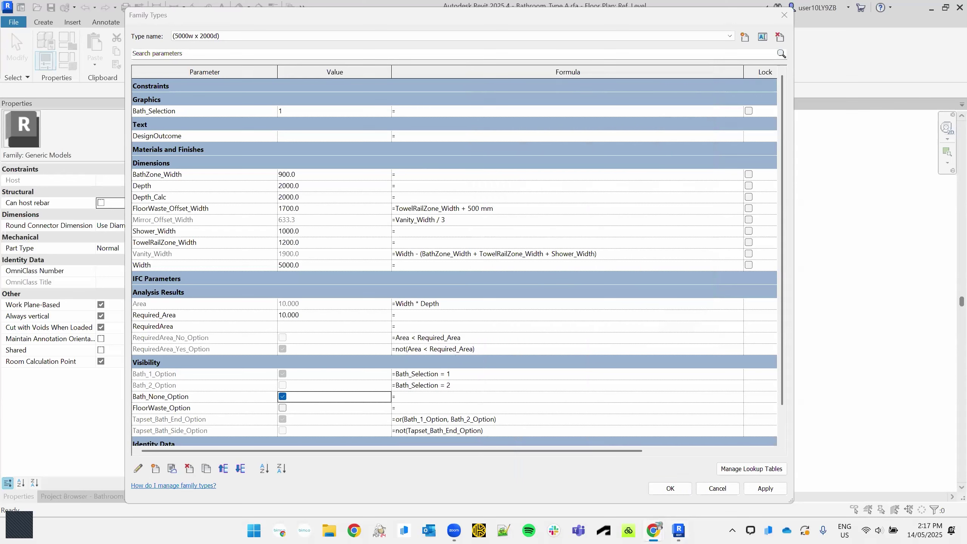
- Set the Bath_None_Option formula to and(not(Bath_1_Option), not(Bath_2_Option)) and review both of its conditions
click(425, 396)
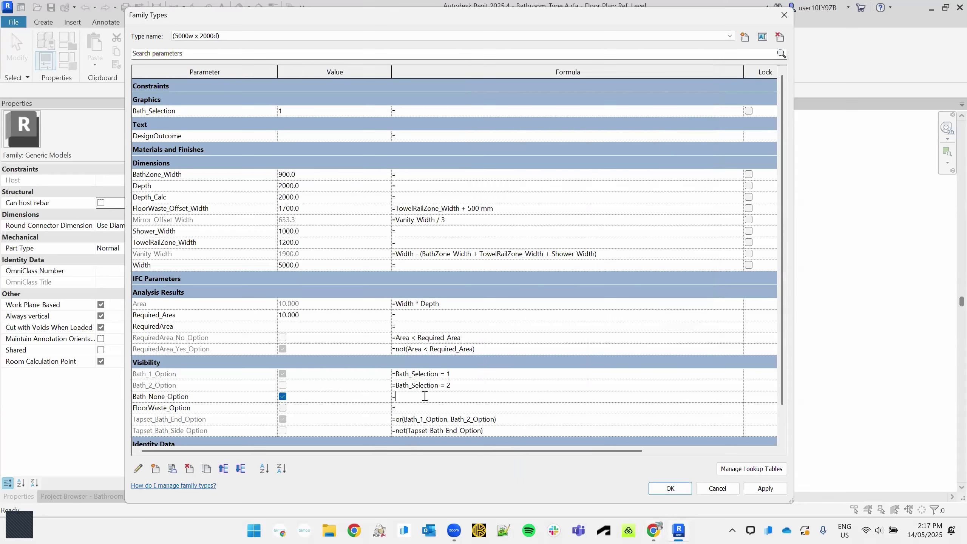
text(and(not(Bath_1_Option), not(Bath_2_Option)))
drag(408, 399, 553, 405)
click(540, 397)
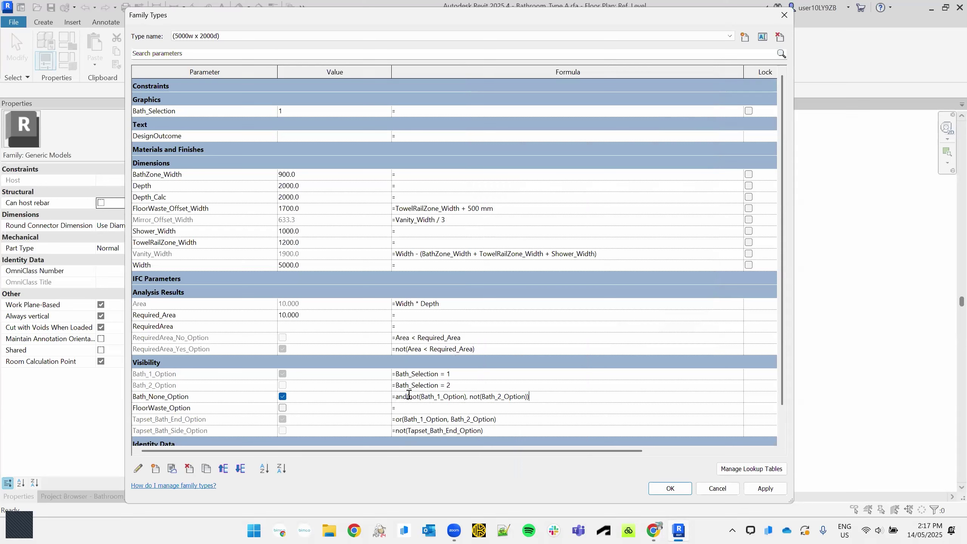
key(Return)
click(406, 399)
mouse_move(407, 400)
mouse_down()
mouse_move(469, 408)
mouse_move(409, 404)
mouse_up()
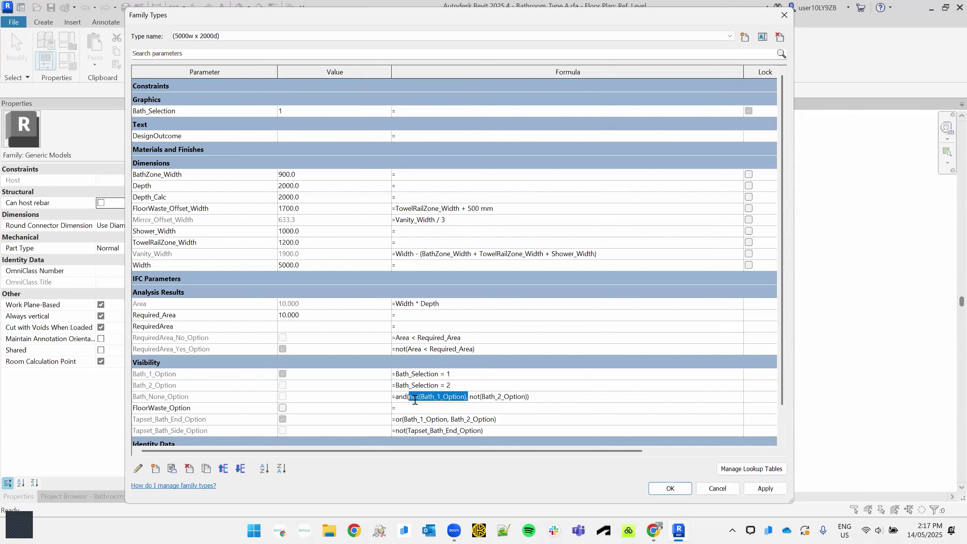
click(410, 398)
drag(531, 398, 470, 411)
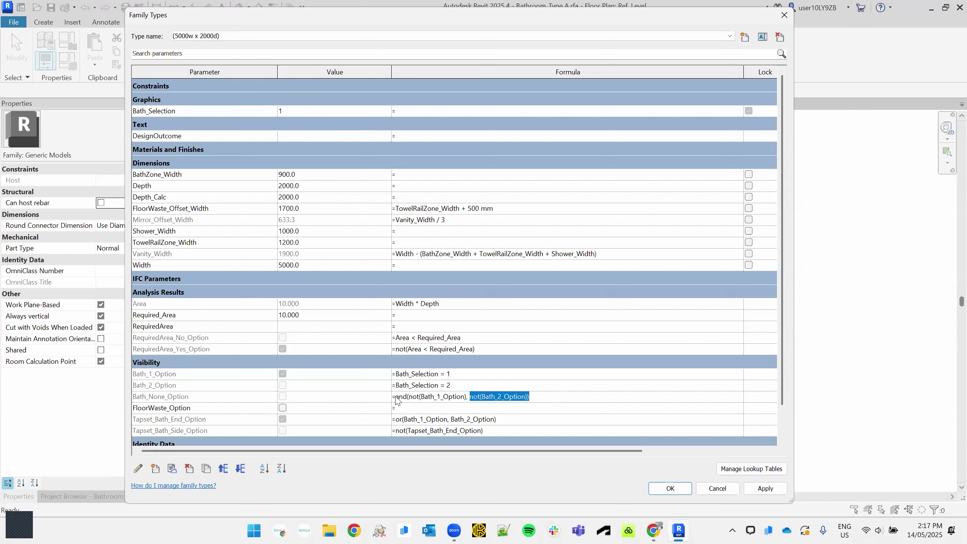
- Apply a Bath_Selection value of 0 to check the Bath_None_Option formula
click(260, 400)
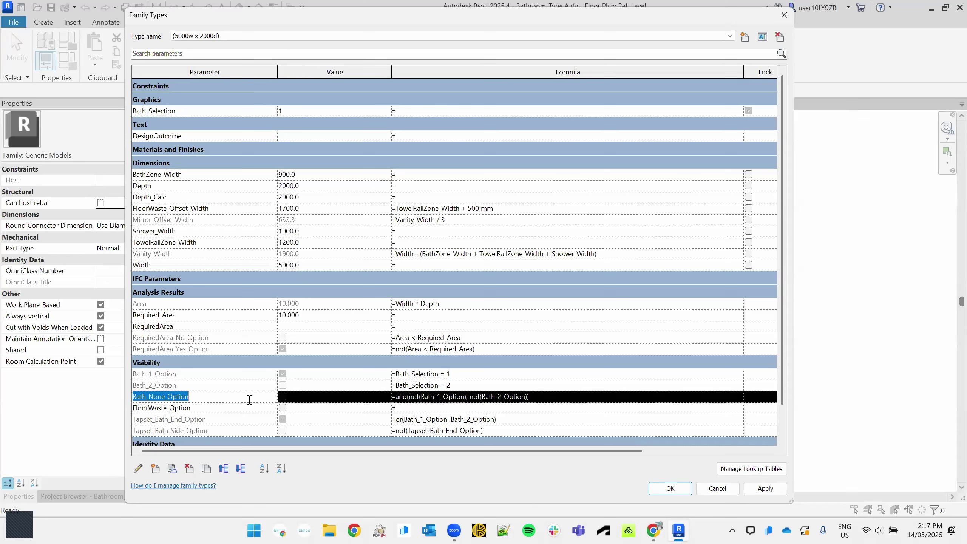
click(283, 398)
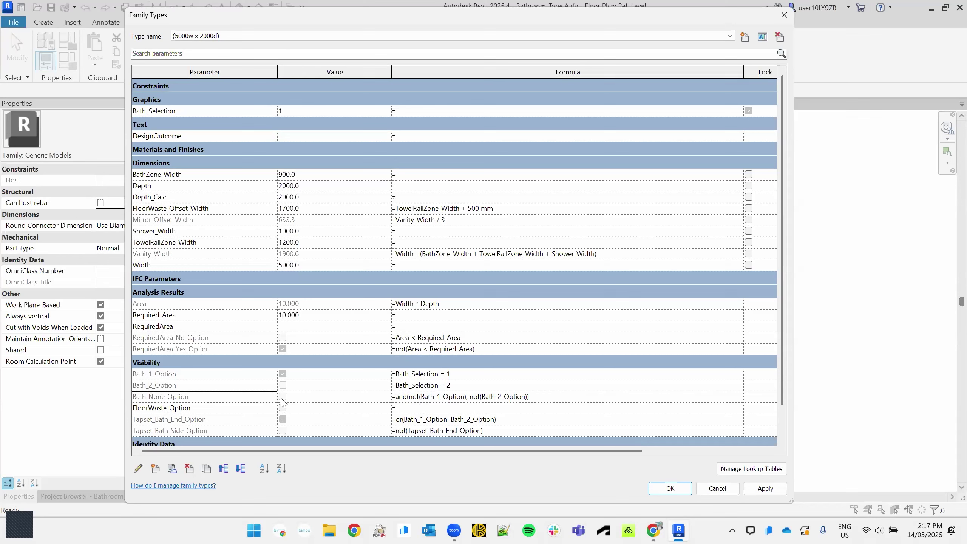
click(293, 110)
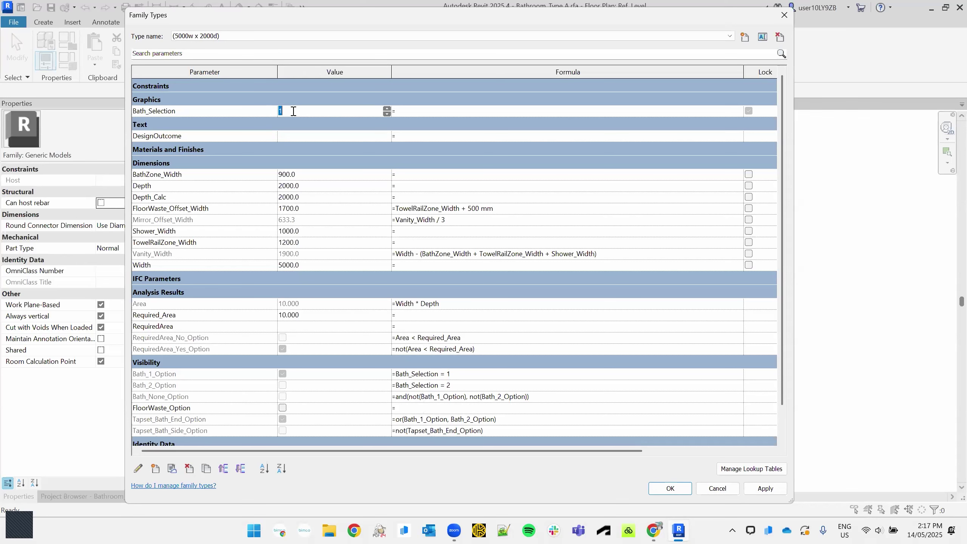
text(0)
click(752, 489)
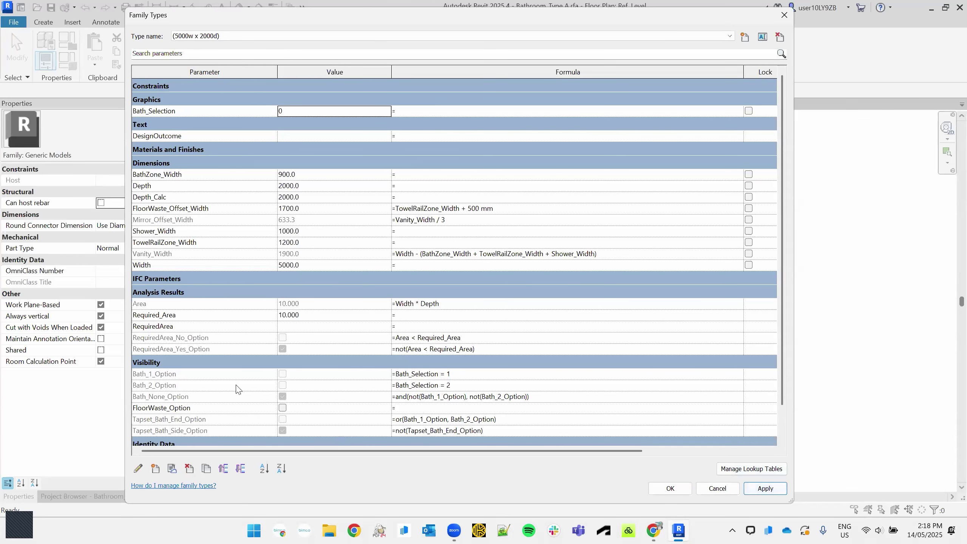
key(ctrl)
key(ctrl)
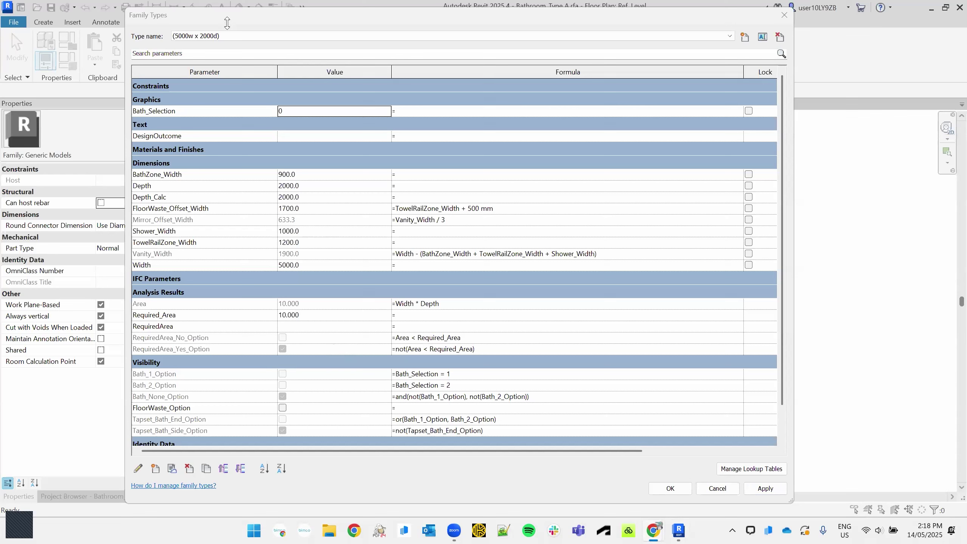
- Check the data type and grouping of the RequiredArea parameter in its properties
click(160, 329)
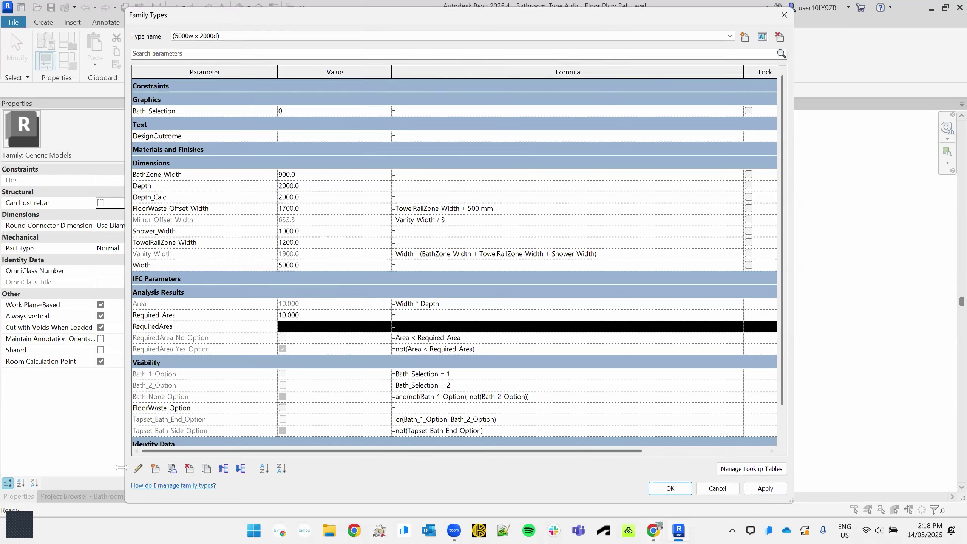
click(138, 468)
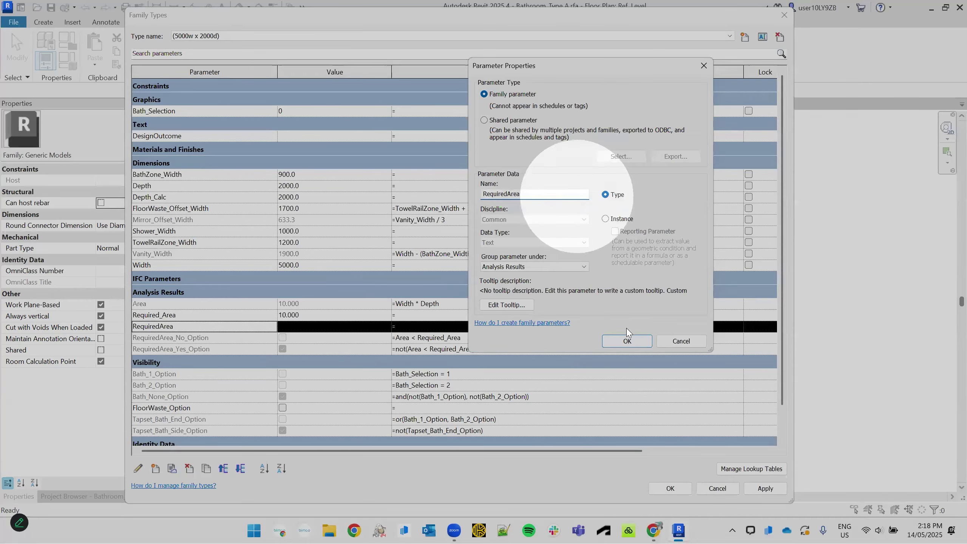
click(627, 341)
- Enter the RequiredArea formula if(RequiredArea_Yes_Option, "SATISFIES MIN AREA", "DOES NOT SATISFY MIN AREA") and review its condition
click(433, 327)
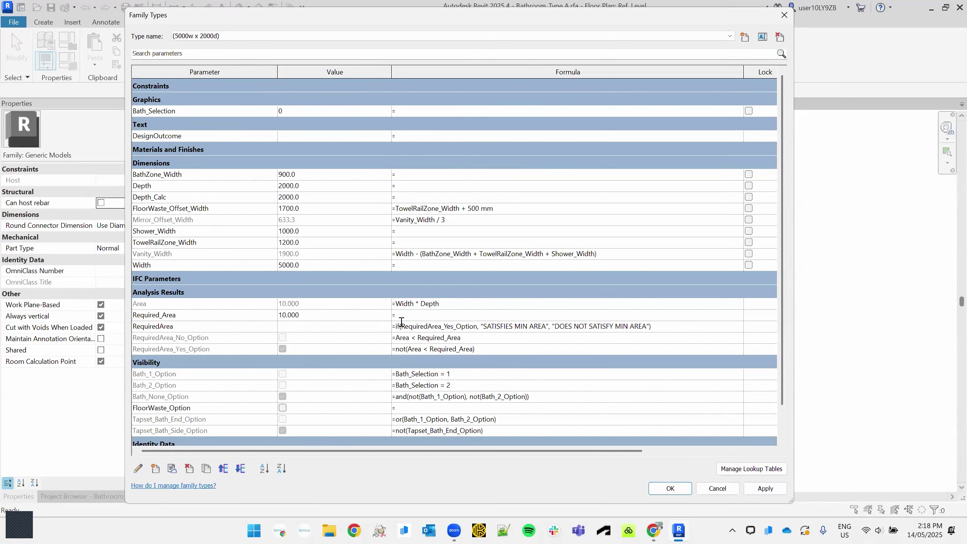
double_click(399, 327)
click(456, 327)
drag(401, 327, 478, 344)
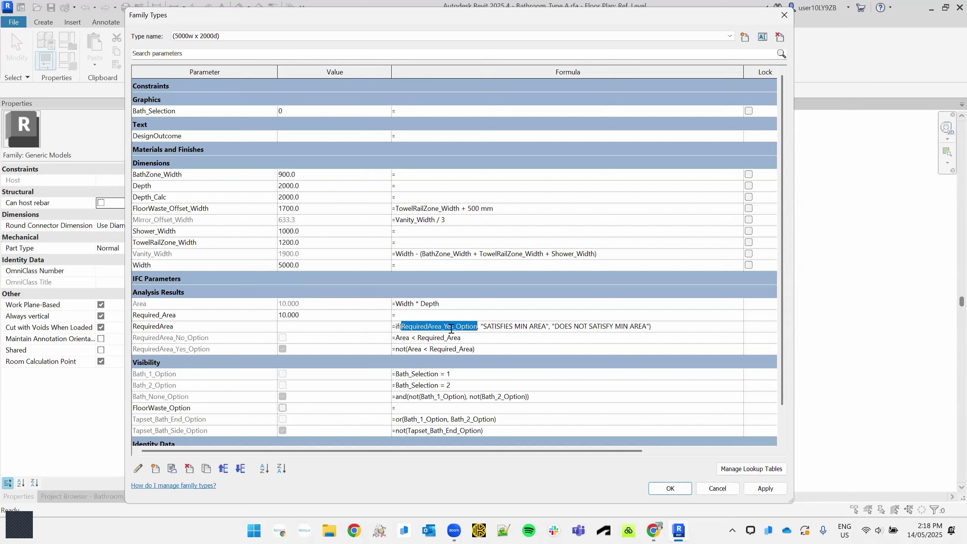
drag(477, 327, 403, 333)
click(478, 327)
click(488, 328)
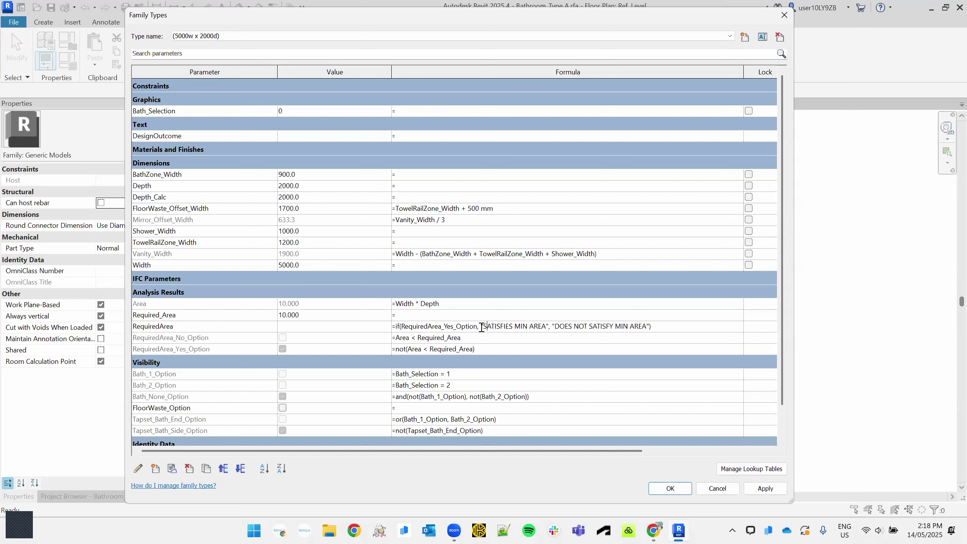
- Review the result texts in the RequiredArea formula and commit it
drag(481, 327, 547, 334)
drag(481, 328, 483, 329)
click(546, 325)
click(554, 329)
drag(560, 329, 400, 334)
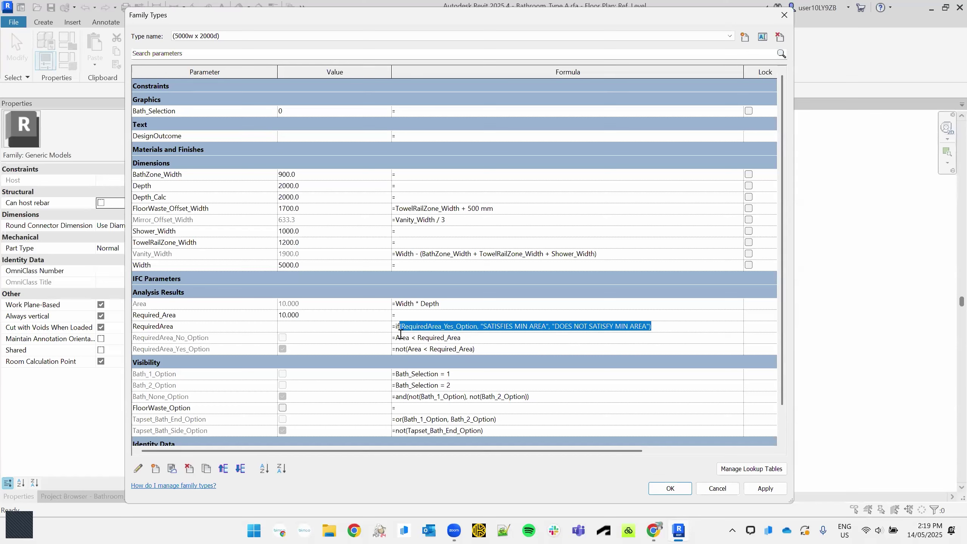
click(433, 327)
click(364, 327)
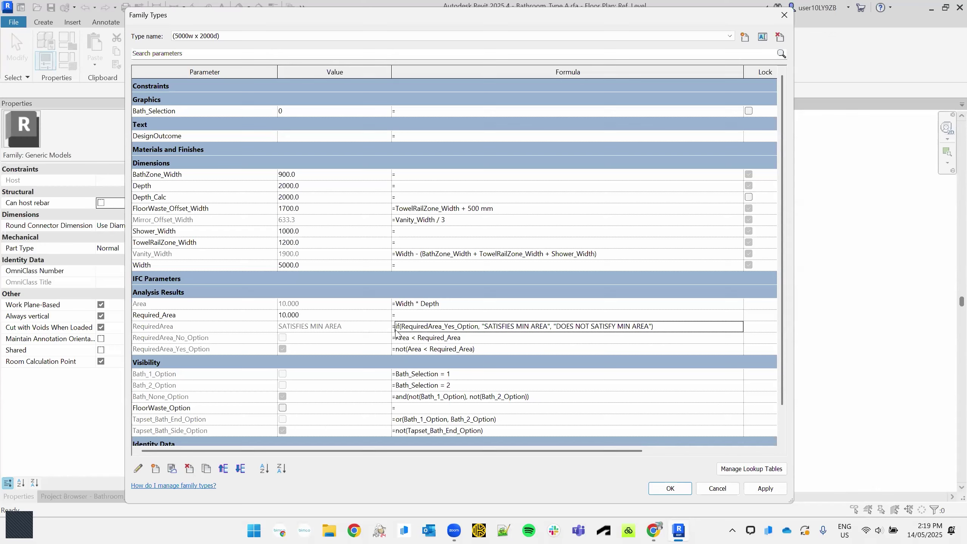
- Test the RequiredArea result text by setting Required_Area to 11 and then back to 10
key(ctrl)
key(ctrl)
click(350, 316)
text(11)
key(Return)
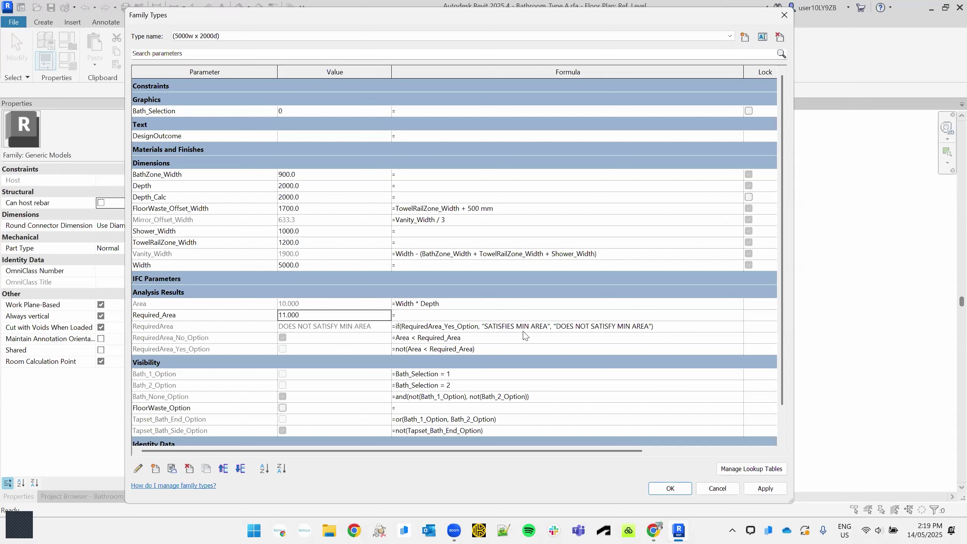
click(334, 313)
text(10)
key(Return)
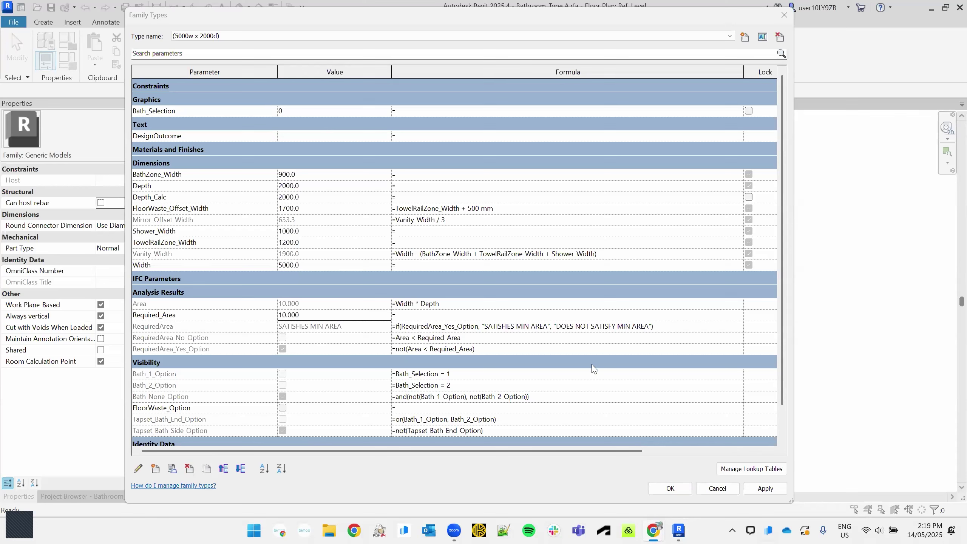
- Check the data type and grouping of the Depth_Calc parameter in its properties
click(306, 201)
click(307, 198)
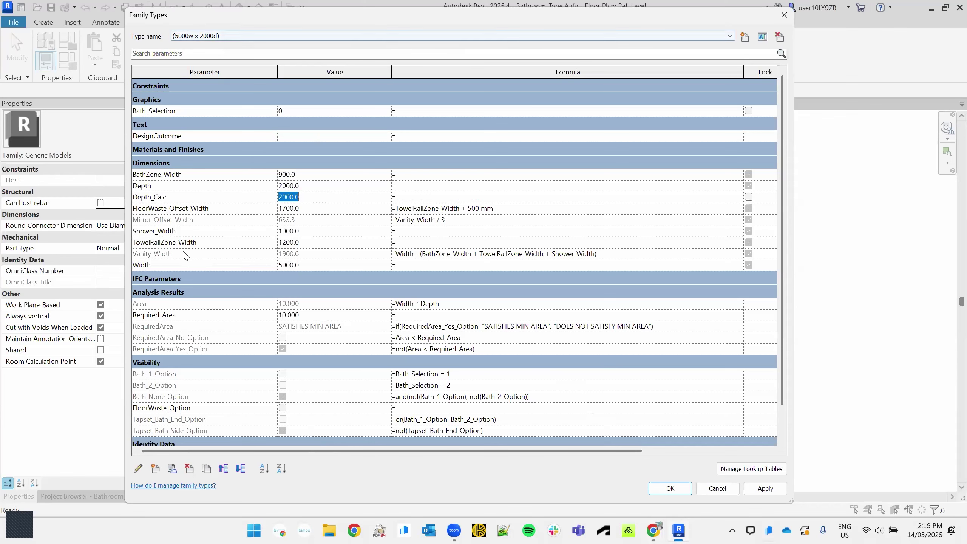
click(138, 471)
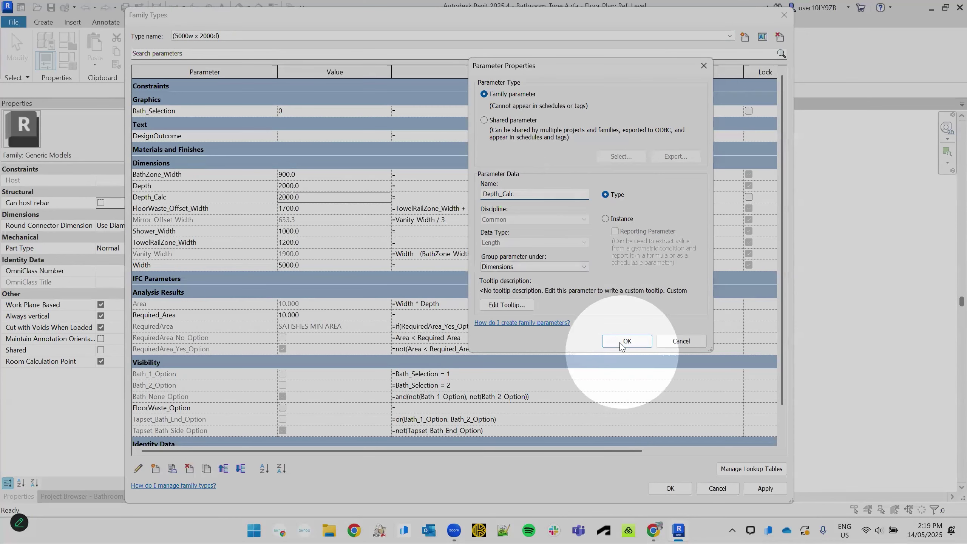
click(621, 341)
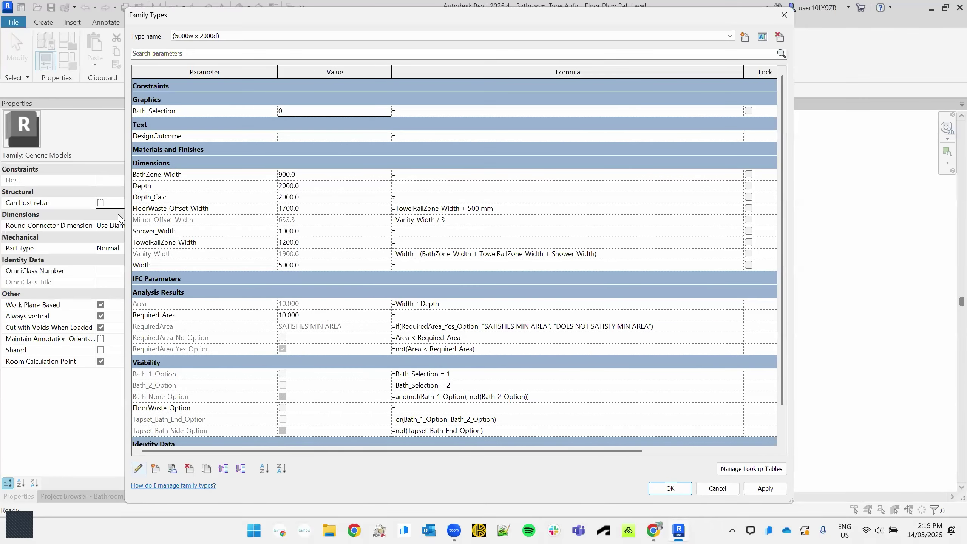
- Test the Depth parameter by setting it to 1500 and then back to 2000
click(184, 191)
click(303, 190)
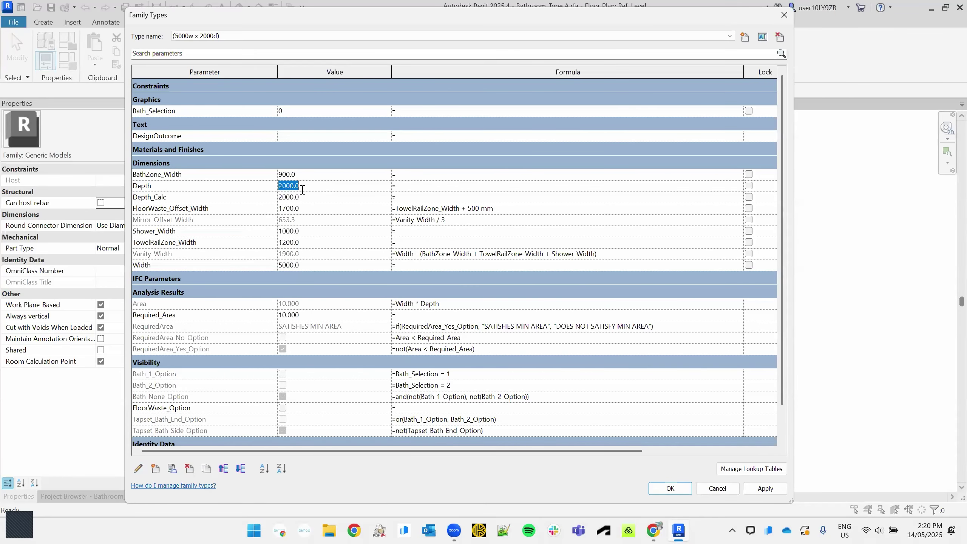
click(210, 188)
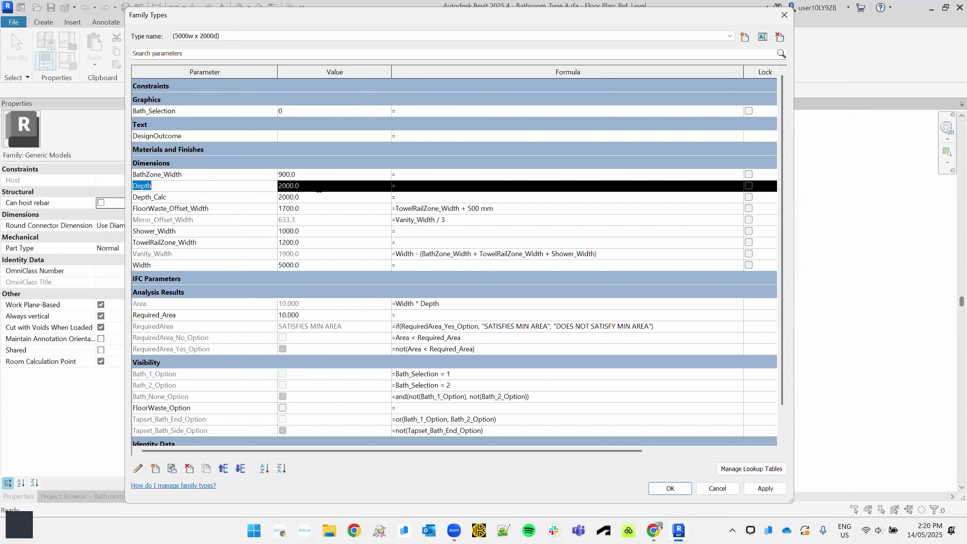
click(319, 188)
text(1500)
click(323, 196)
click(323, 196)
click(321, 188)
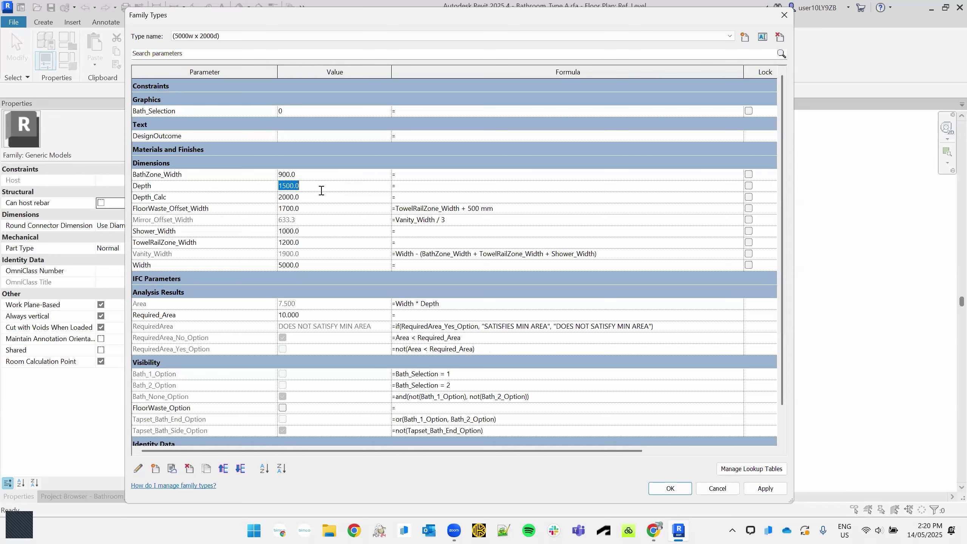
text(2000)
click(323, 197)
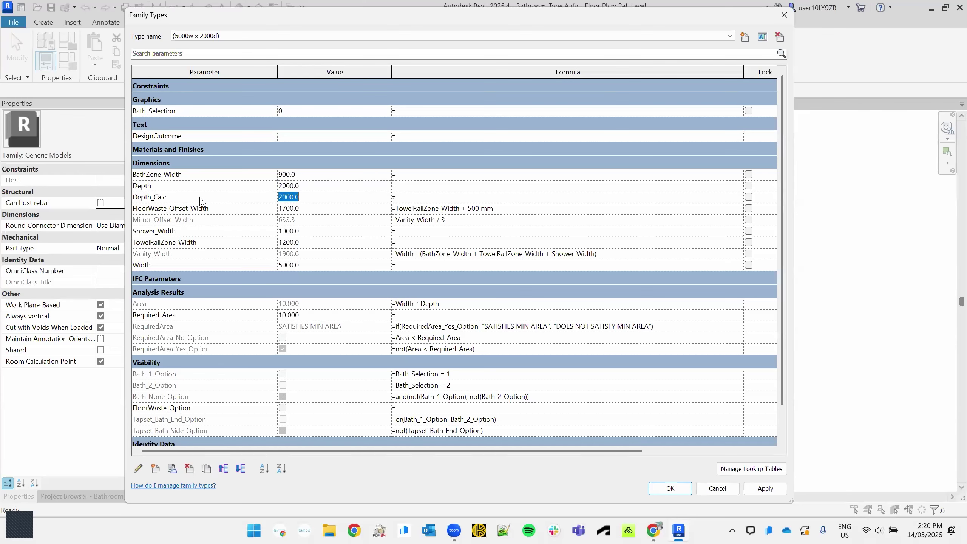
- Enter the formula if(Depth < 2000 mm, 2000 mm, Depth) for Depth_Calc
click(200, 197)
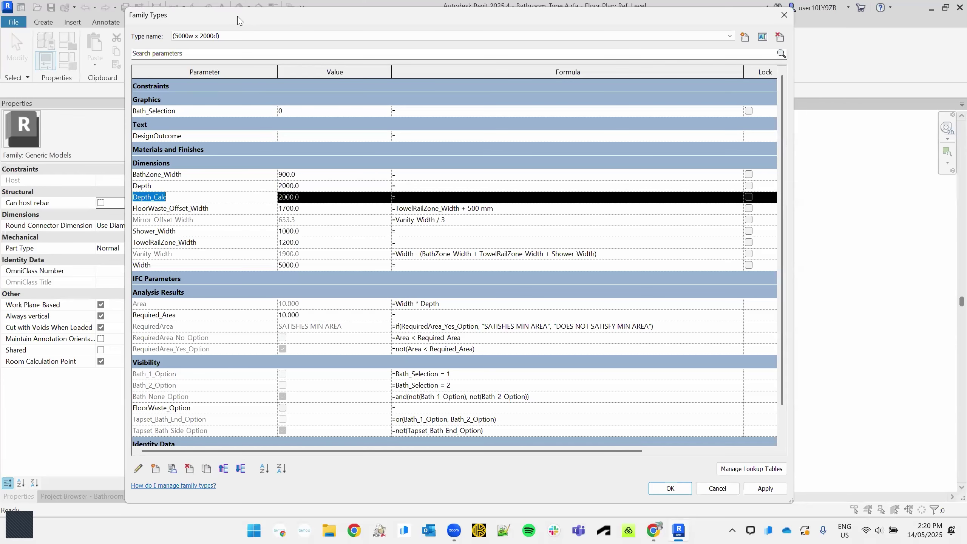
drag(228, 15, 443, 43)
key(ctrl)
key(ctrl)
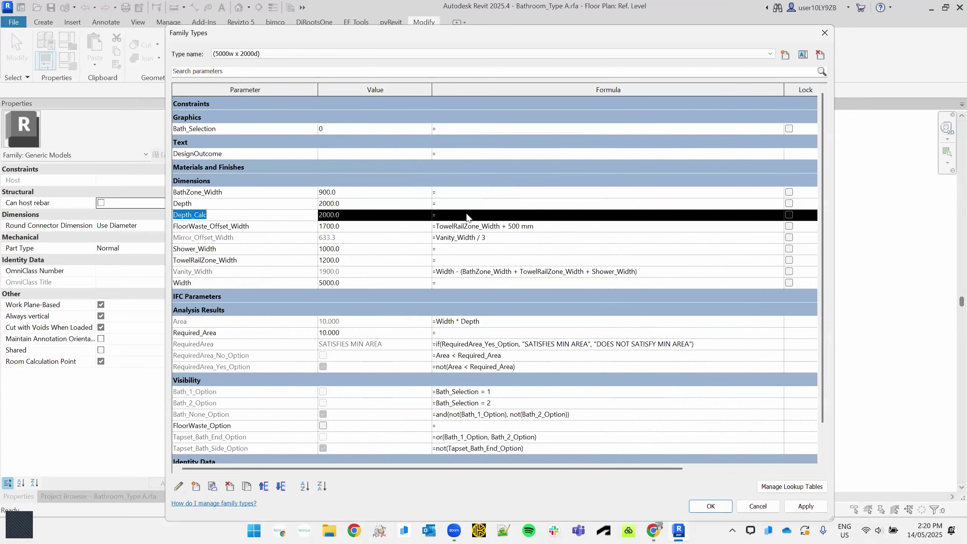
click(460, 216)
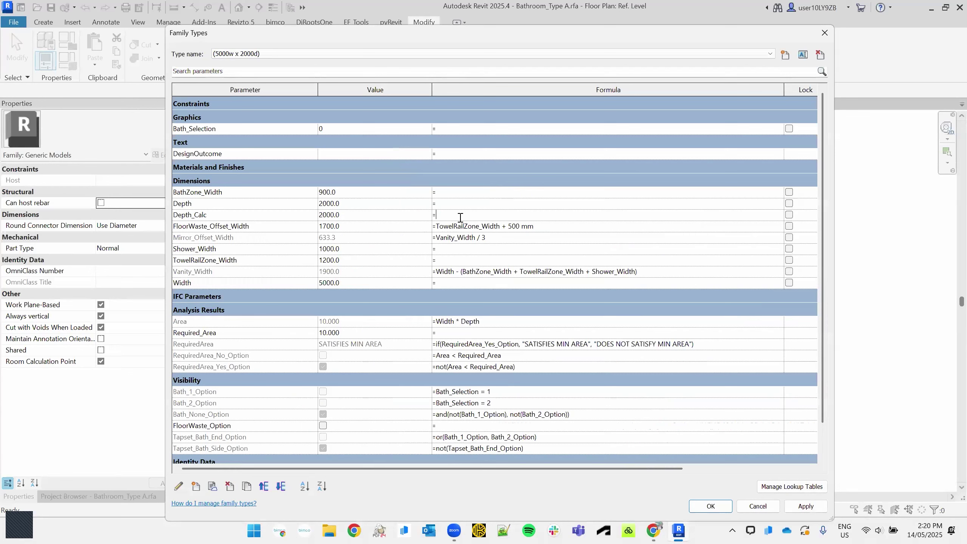
text(if(Depth < 2000 mm, 2000 mm, Depth))
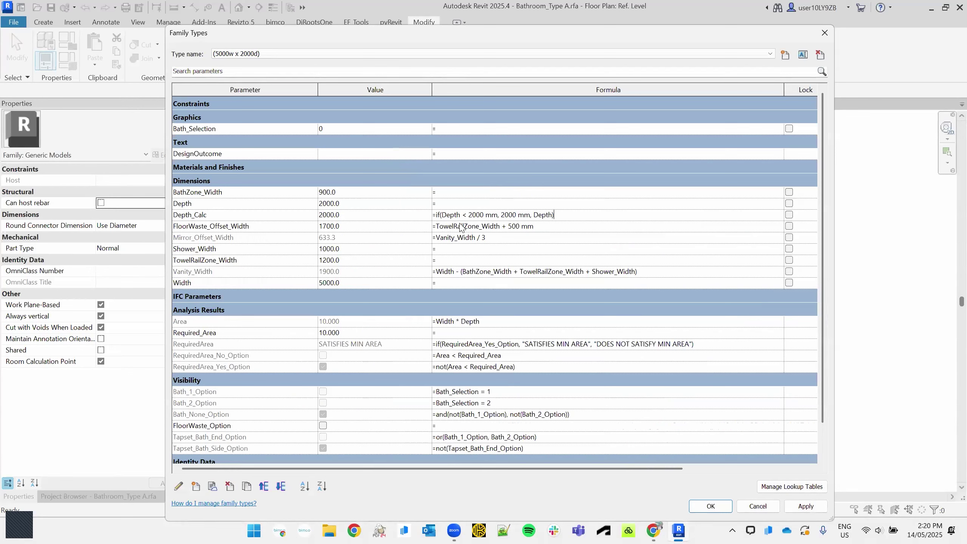
- Remove the mm units from both 2000 values in the Depth_Calc formula and commit it
click(530, 216)
key(BackSpace)
key(BackSpace)
key(BackSpace)
click(498, 215)
key(BackSpace)
key(BackSpace)
key(BackSpace)
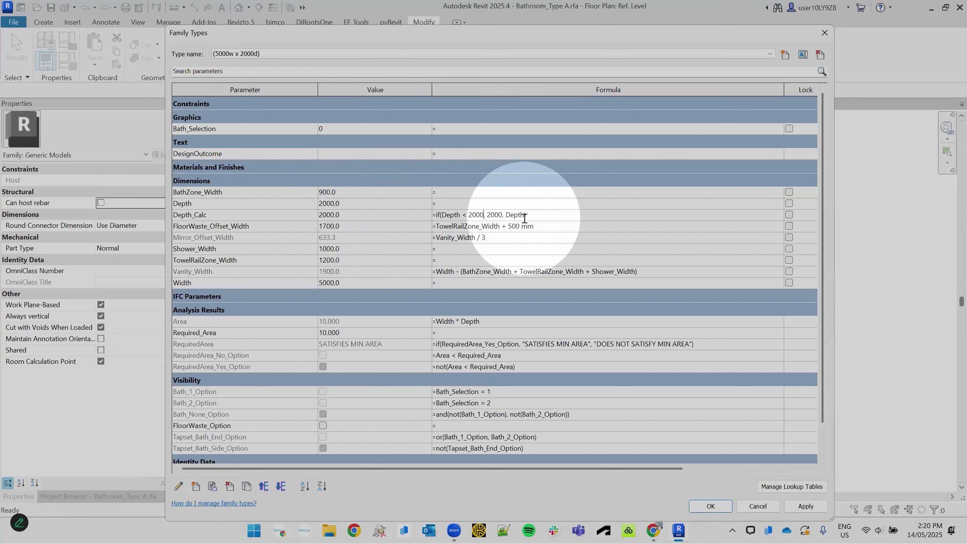
click(573, 222)
click(572, 216)
click(572, 216)
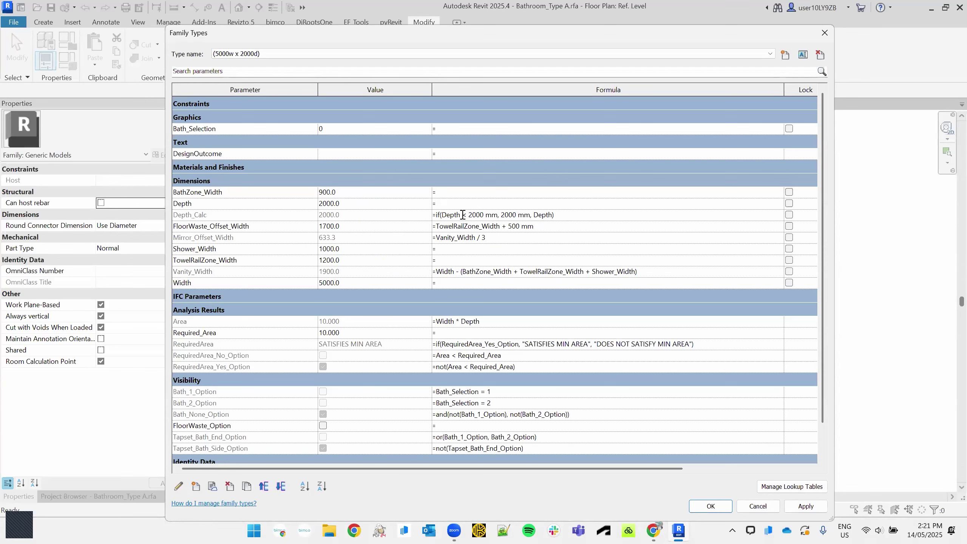
- Test the minimum depth formula by setting Depth to 1500 and then 2200, comparing Depth_Calc with the plan dimension
click(360, 202)
text(1500)
key(Return)
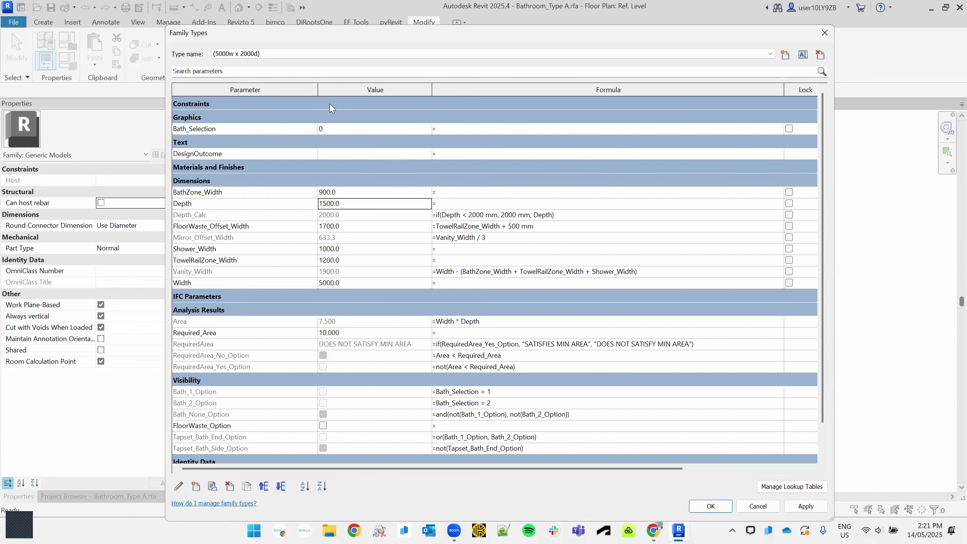
drag(295, 31, 504, 42)
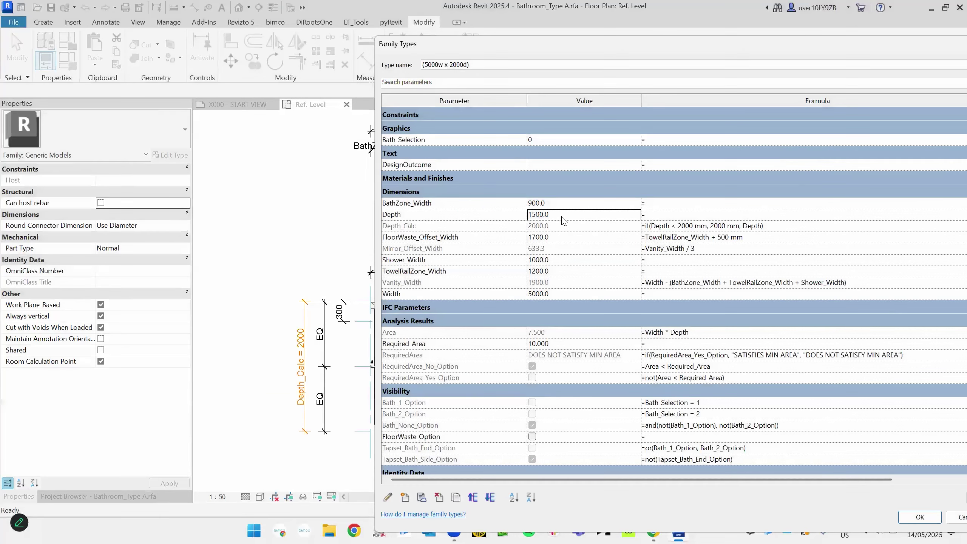
click(569, 216)
text(2200)
click(519, 227)
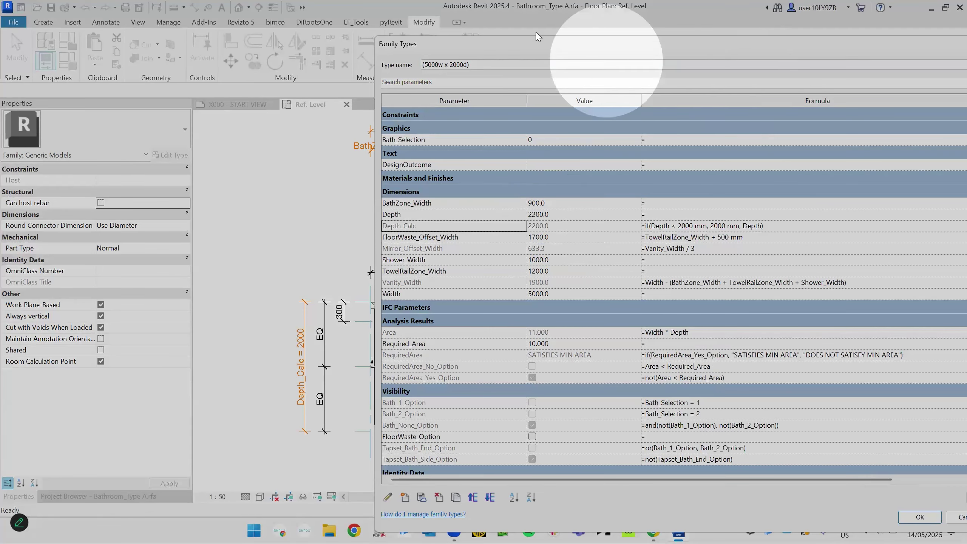
drag(504, 48, 573, 31)
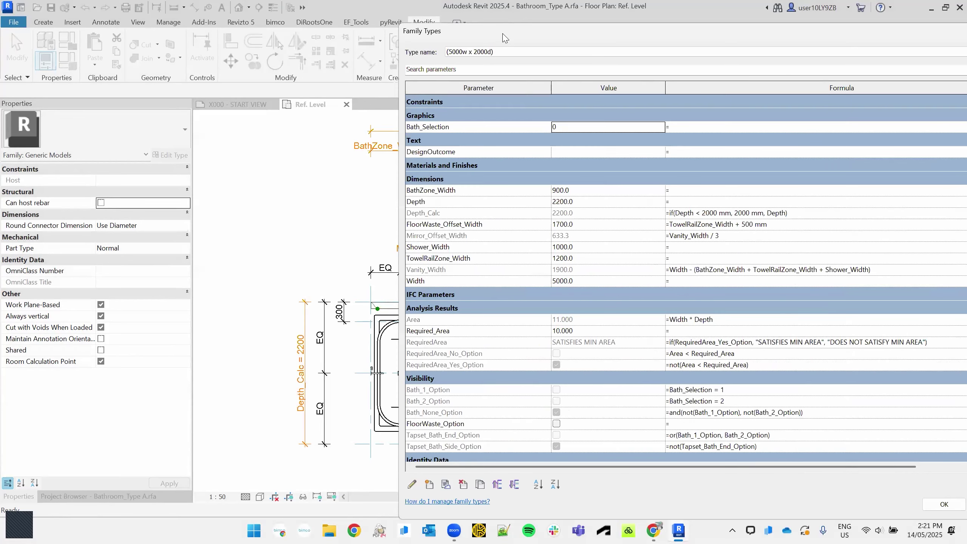
- Set Depth to 8000 to test the Depth_Calc formula with an oversized depth
drag(502, 39, 254, 23)
click(587, 196)
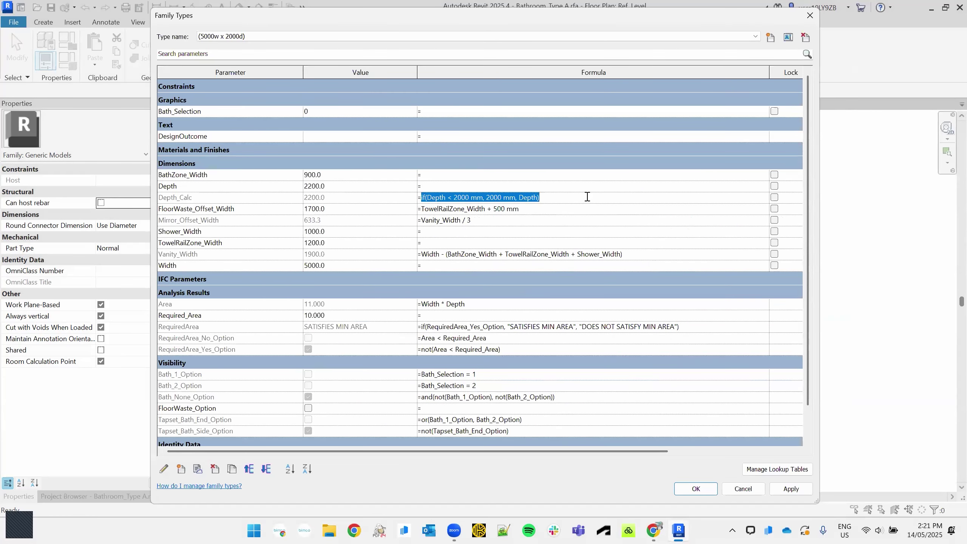
click(360, 185)
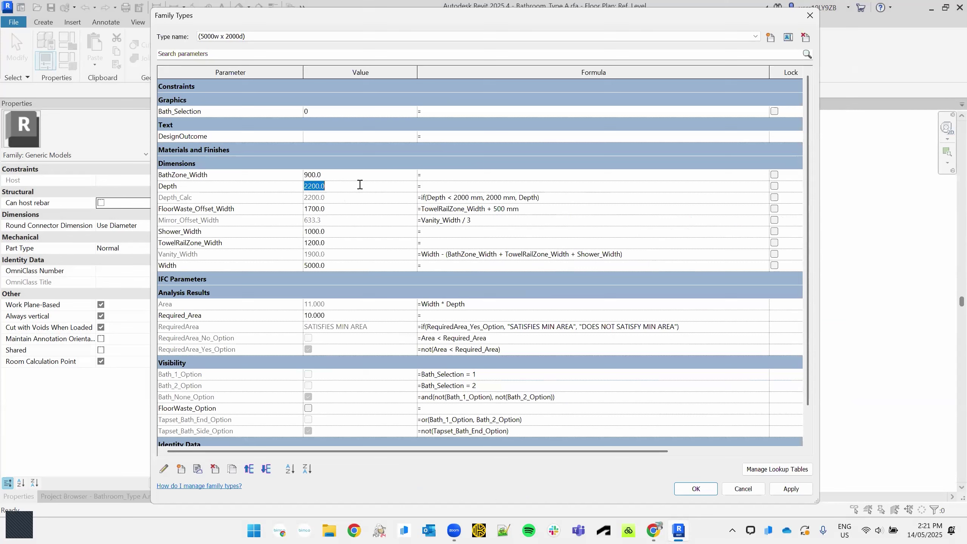
text(8000)
key(Return)
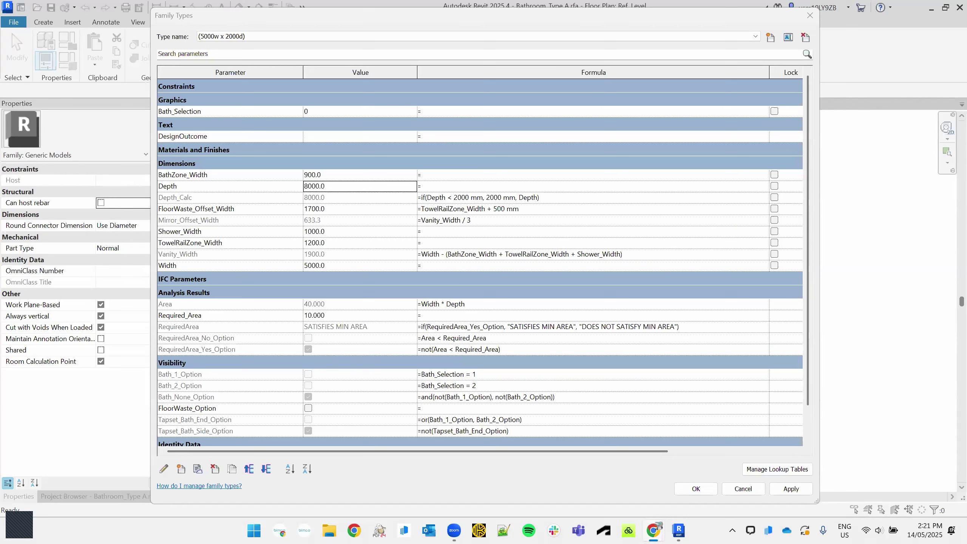
- Add a 3000 mm maximum by changing the Depth_Calc formula to if(Depth < 2000 mm, 2000 mm, if(Depth > 3000 mm, 3000 mm, Depth))
click(592, 197)
drag(540, 197, 520, 213)
key(BackSpace)
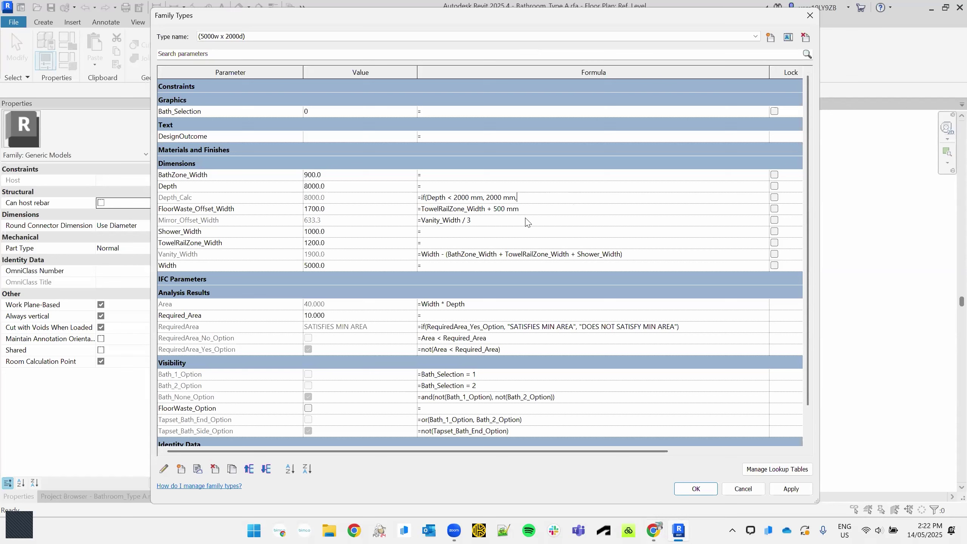
text(if(Depth>3000,3000,Depth)
text()))
click(628, 209)
click(357, 203)
click(358, 200)
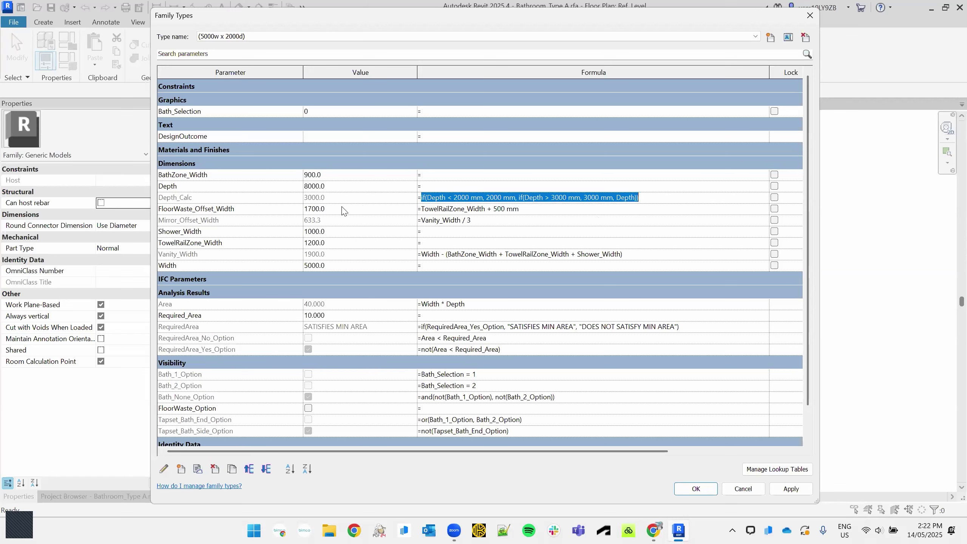
click(346, 195)
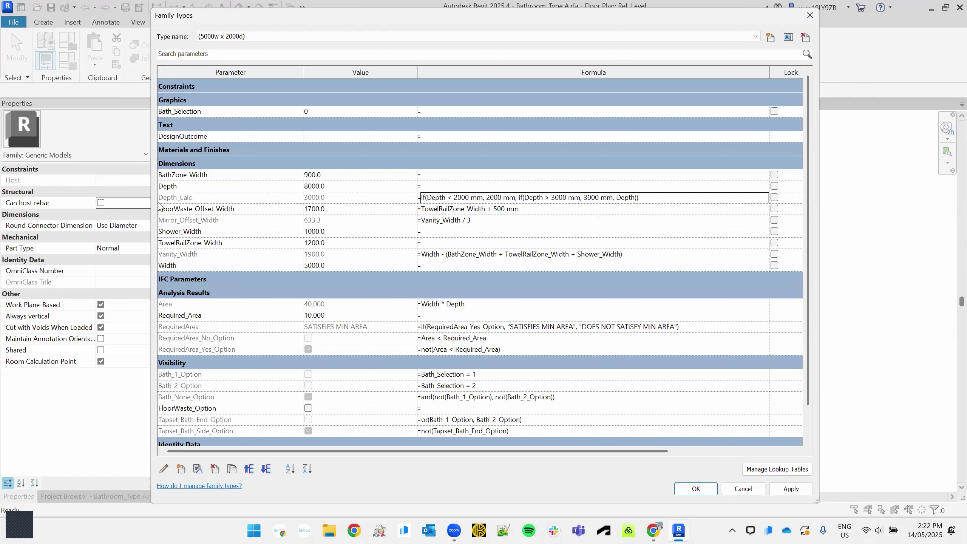
- Test the nested Depth_Calc formula by setting Depth to 2400 and then to 1200
key(ctrl)
key(ctrl)
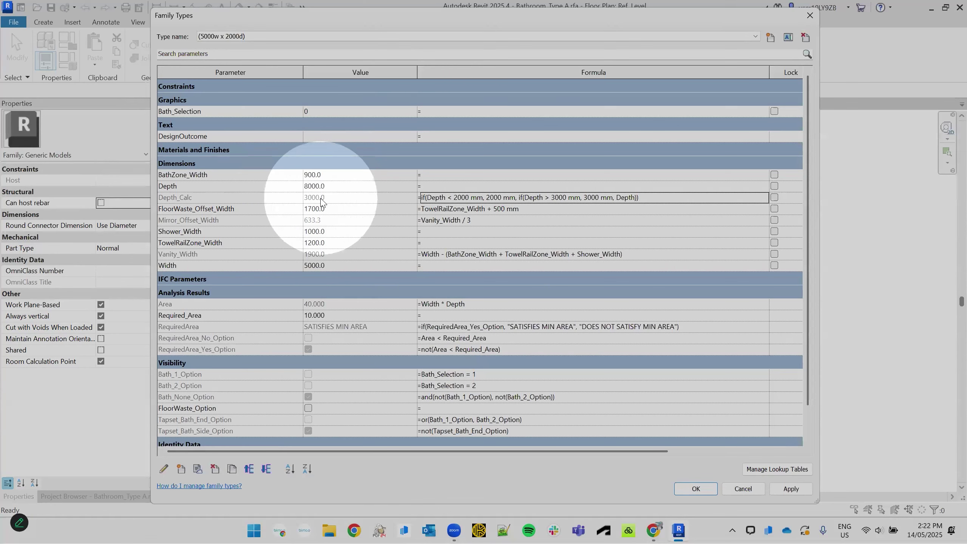
click(333, 188)
text(2400)
key(Return)
click(352, 185)
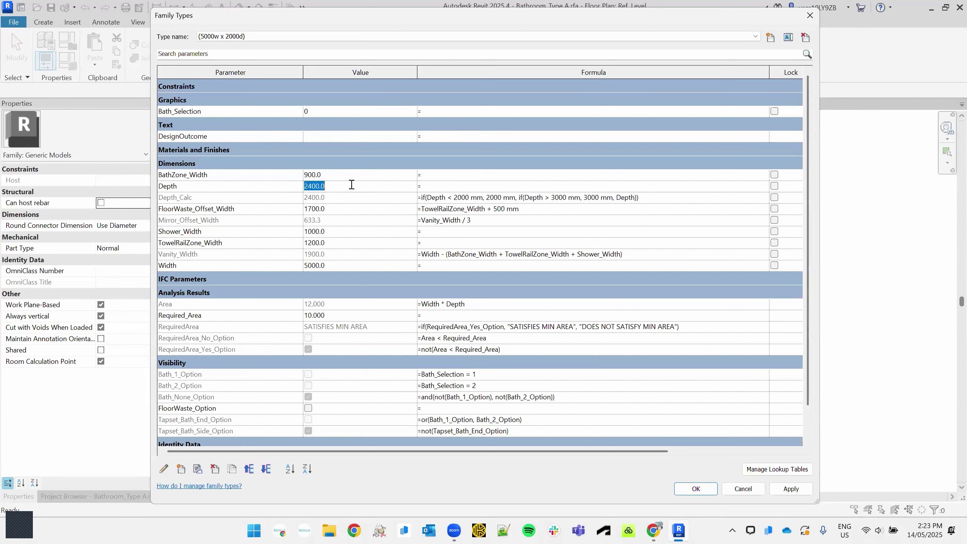
text(1200)
click(356, 208)
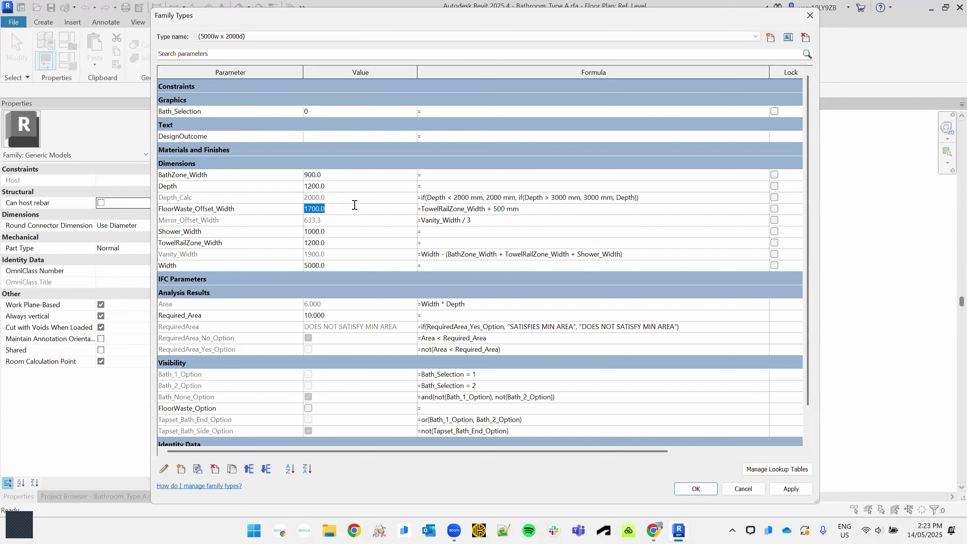
- Set the Depth parameter to 2000
click(349, 182)
text(2000)
key(Return)
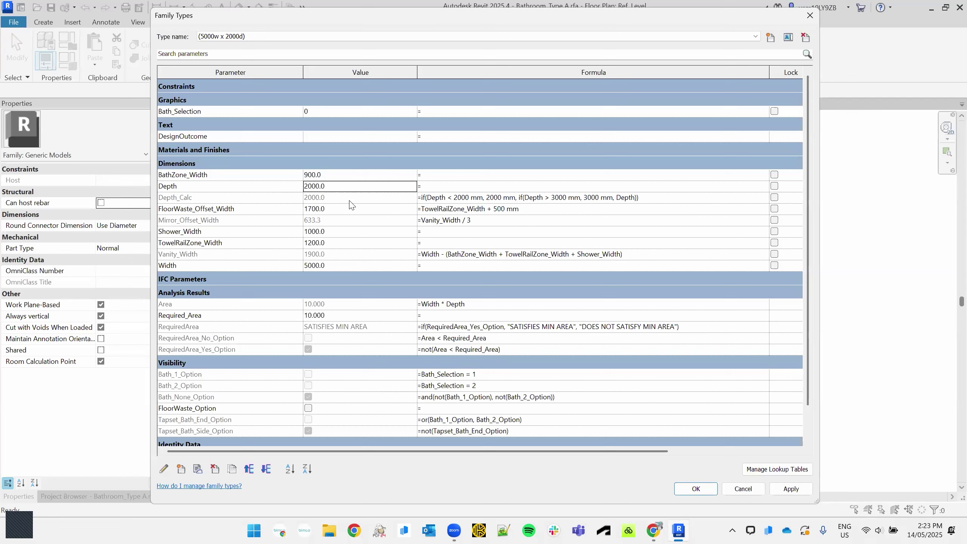
- Give DesignOutcome the formula if(and(RequiredArea_Yes_Option, not(Depth_Calc < 2000 mm), or(Bath_Selection = 1, Bath_Selection = 2)), "GREAT DESIGN", "TRY HARDER")
key(alt+Tab)
click(218, 137)
double_click(218, 137)
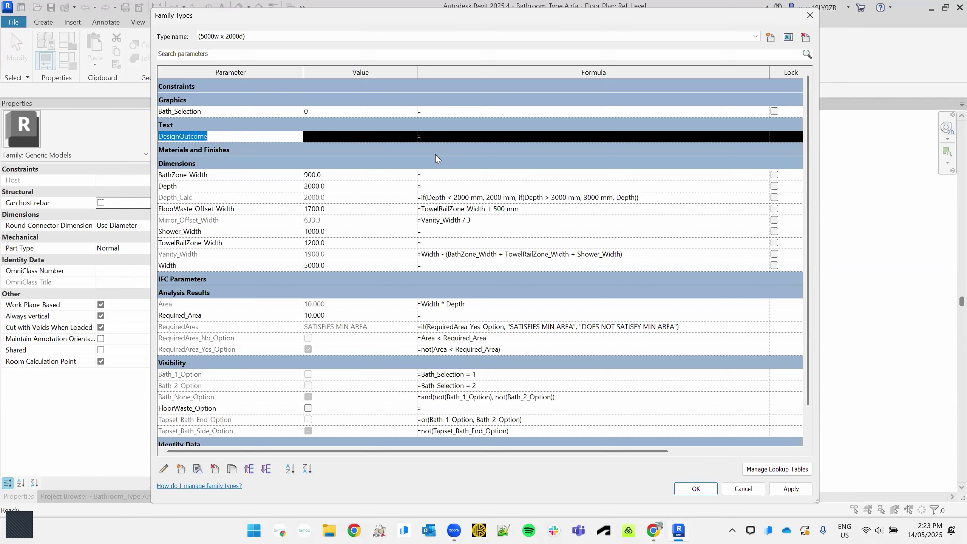
click(442, 135)
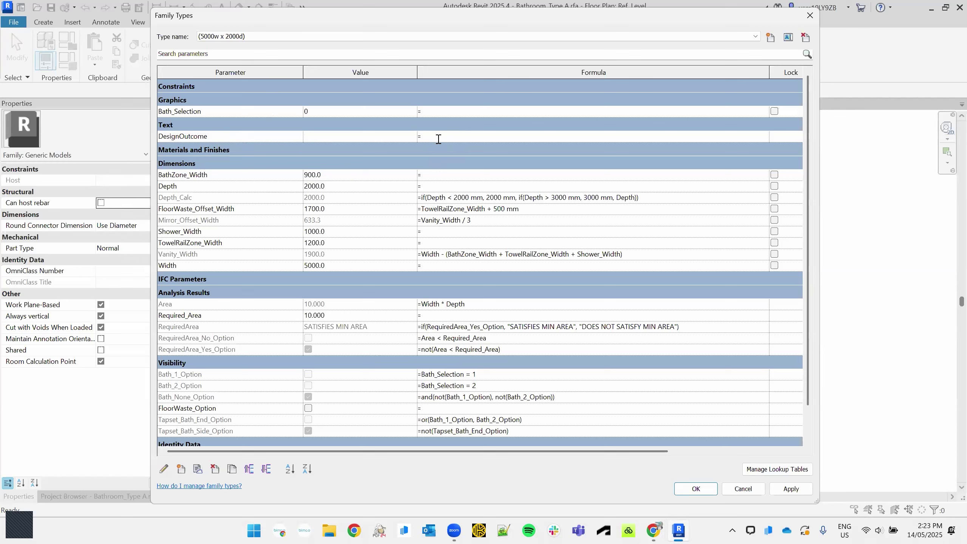
key(ctrl+v)
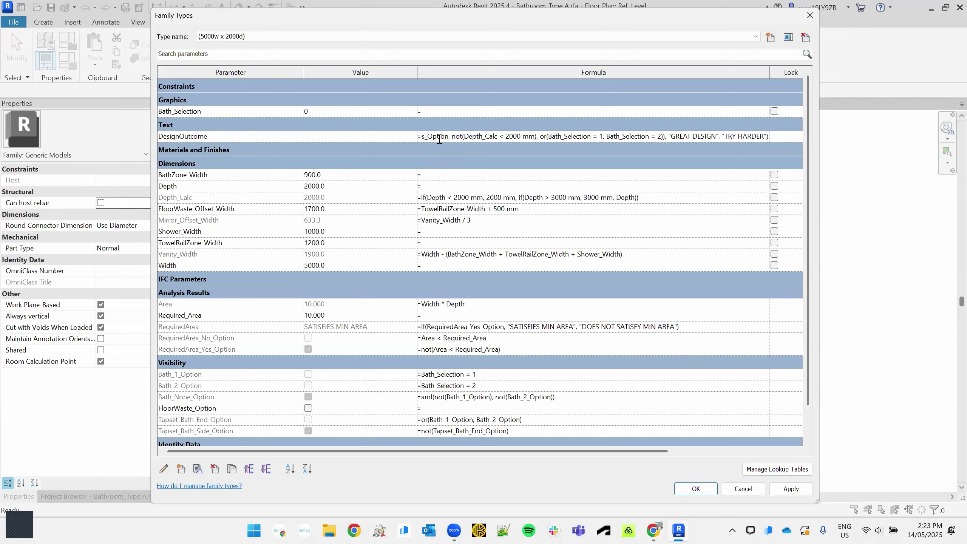
drag(473, 138, 374, 128)
click(455, 133)
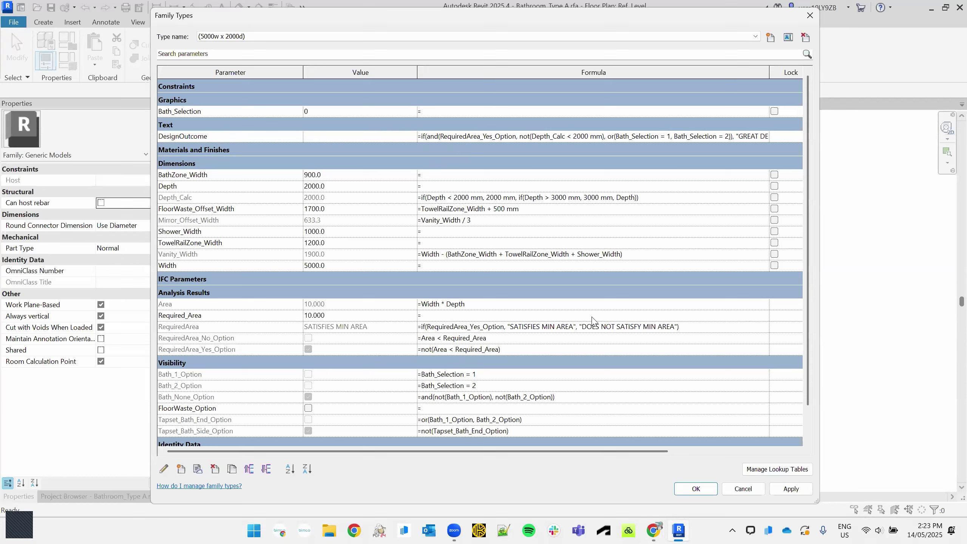
click(472, 136)
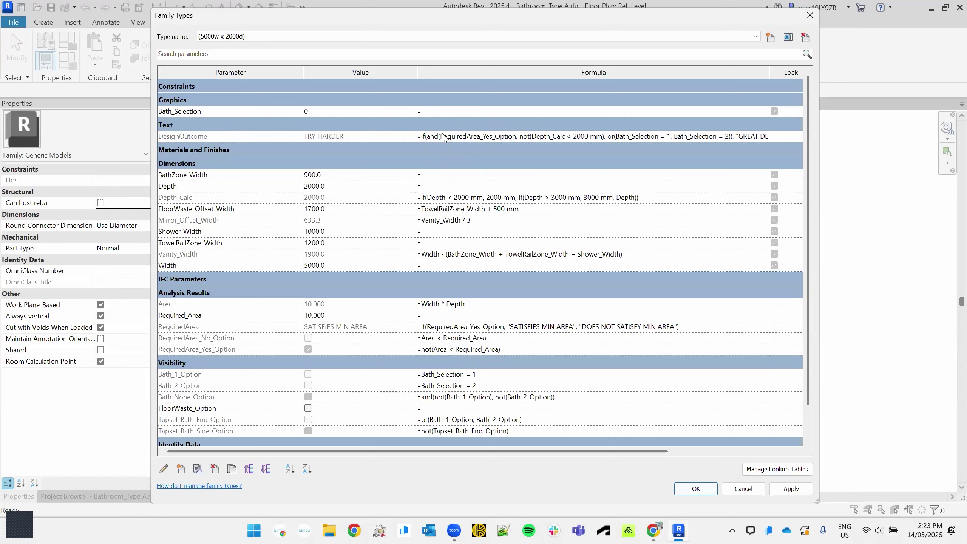
- Narrow the Value column and review the area, depth and bath selection conditions in the DesignOutcome formula
drag(418, 72, 364, 74)
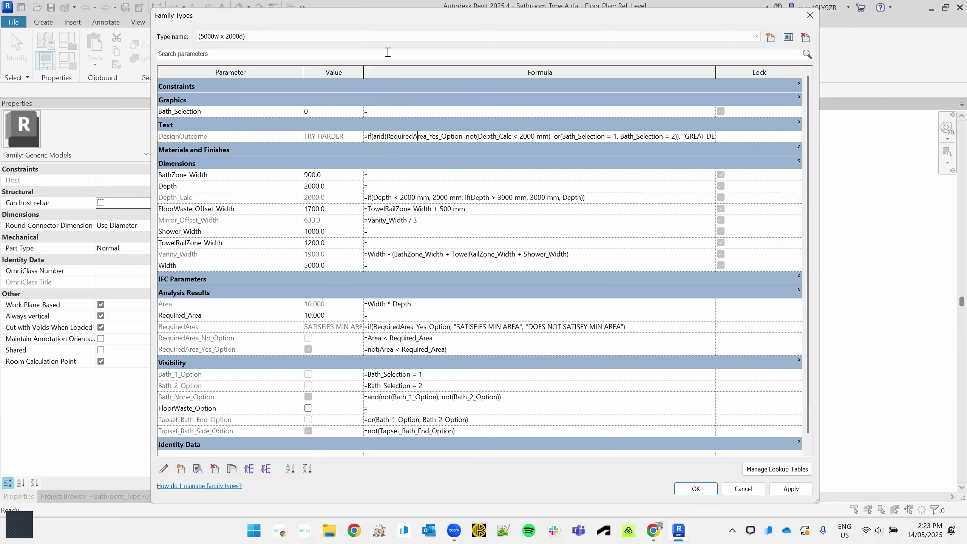
click(430, 137)
click(509, 137)
key(ctrl)
key(ctrl)
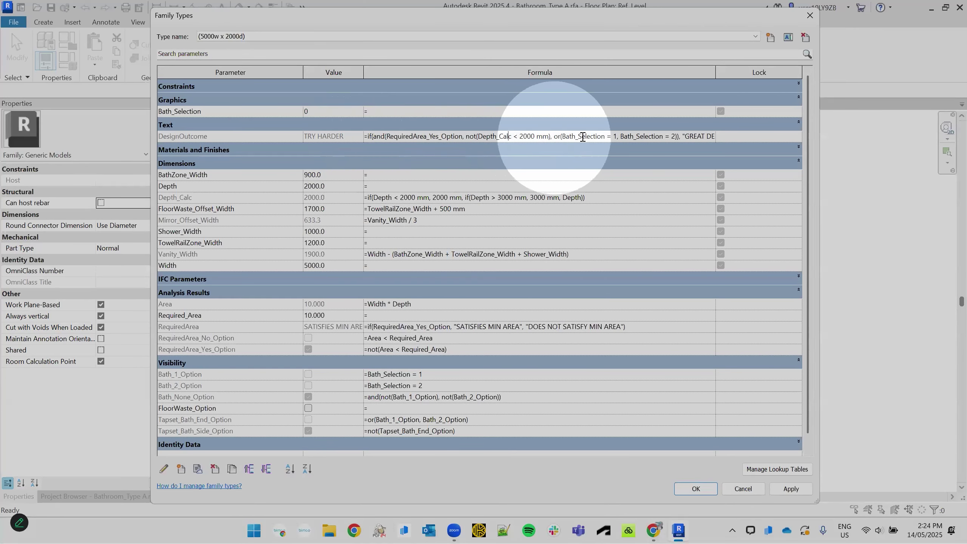
click(554, 136)
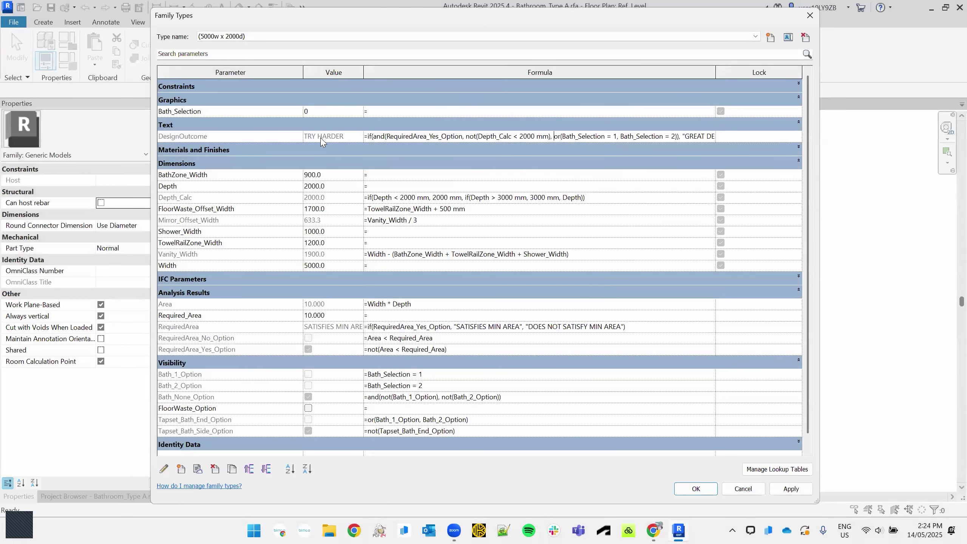
- Set Bath_Selection to 1 to test the DesignOutcome formula with a bath chosen
click(335, 112)
text(1)
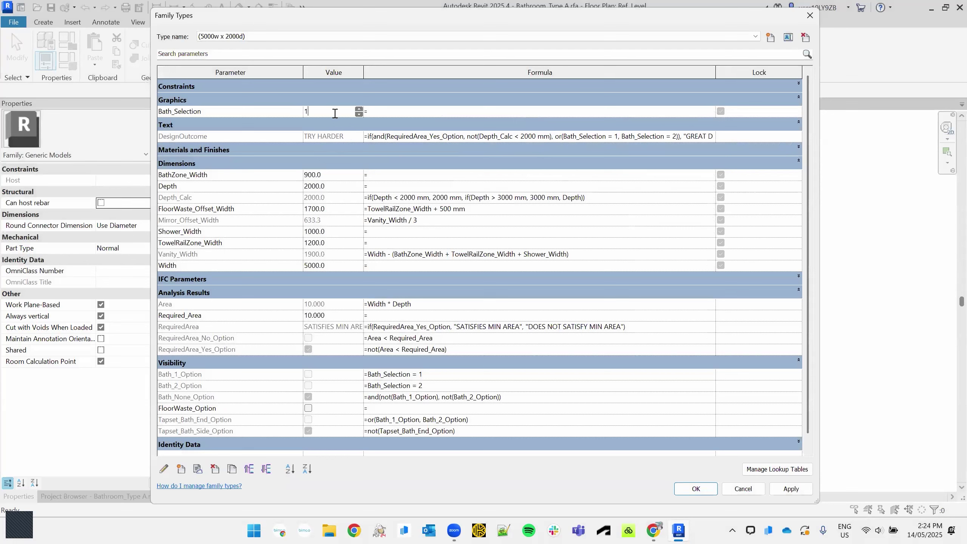
key(Return)
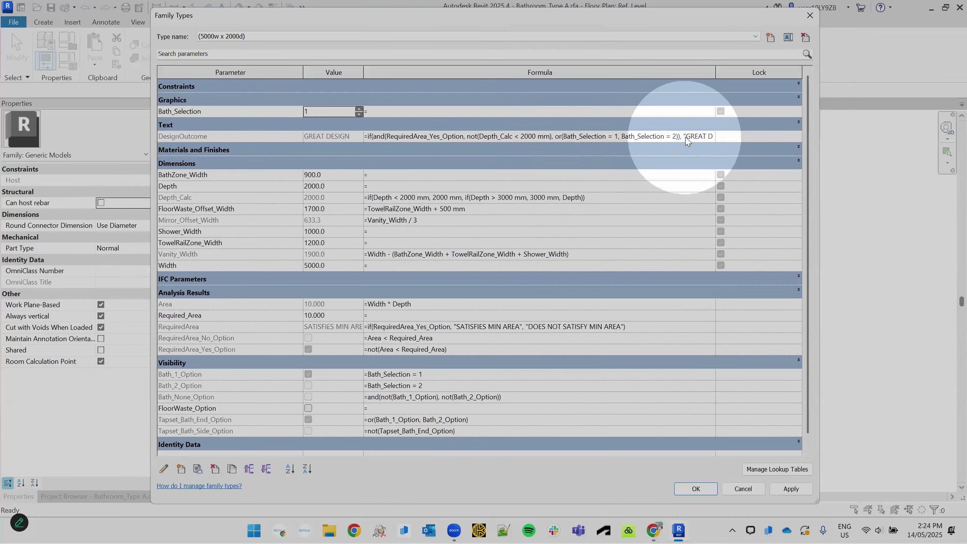
- Examine the two result texts, "GREAT DESIGN" and "TRY HARDER", at the end of the DesignOutcome formula
click(680, 136)
drag(681, 137, 740, 141)
click(666, 137)
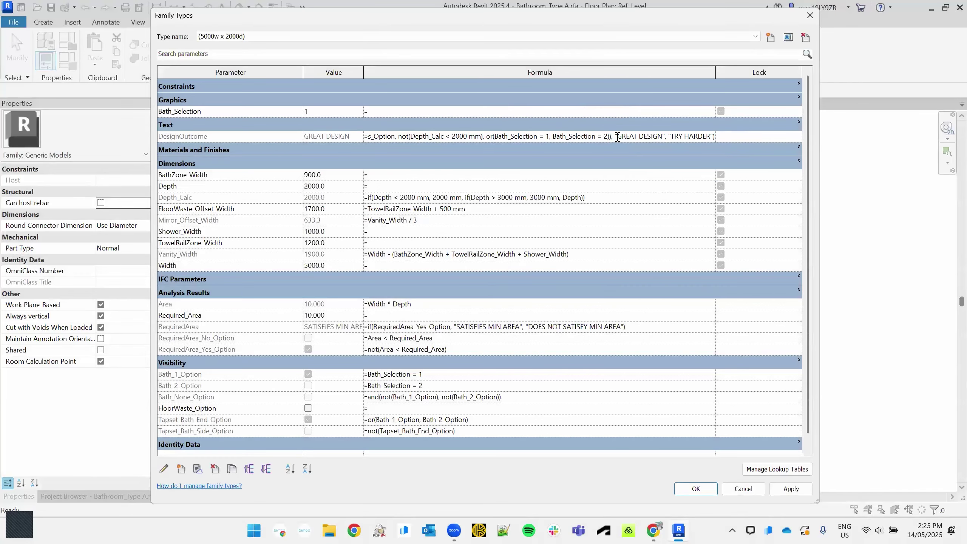
click(617, 137)
drag(617, 137, 668, 136)
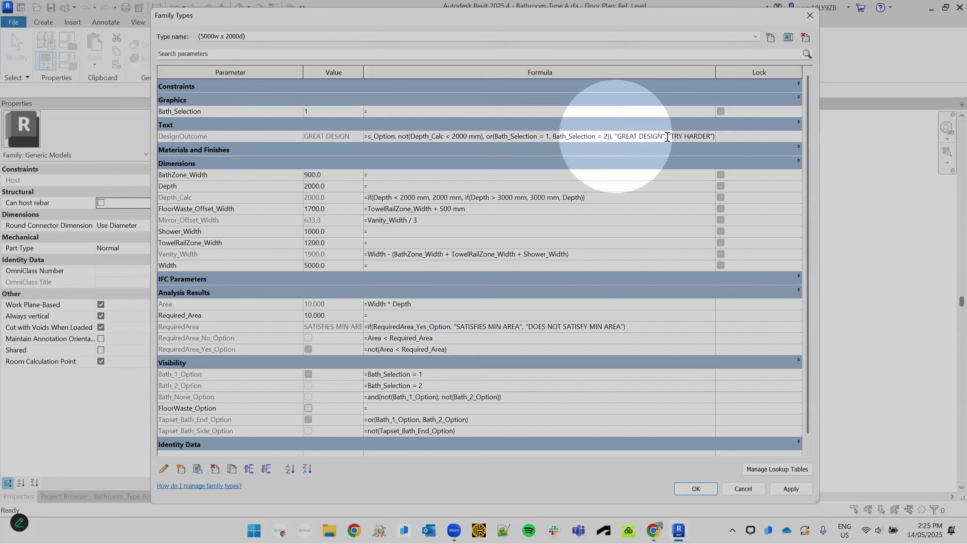
click(670, 137)
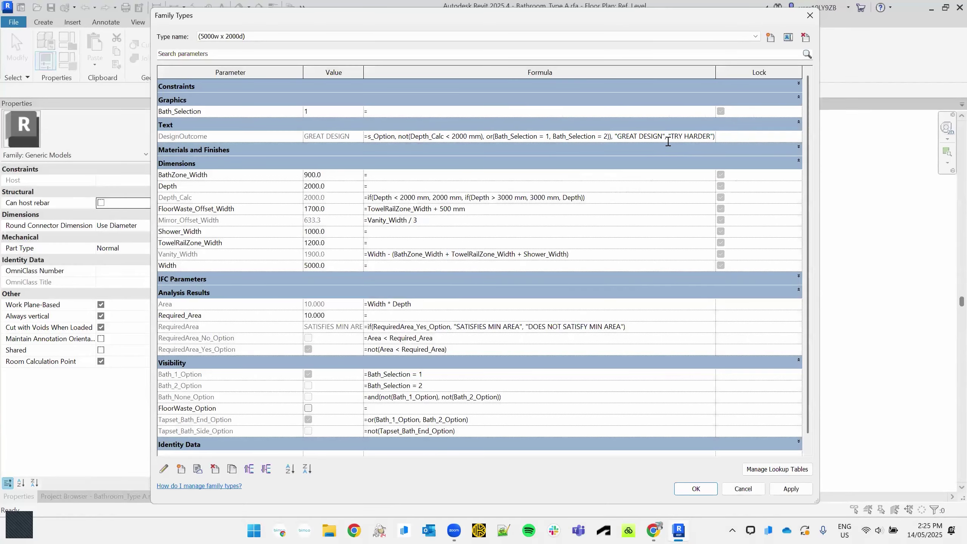
drag(668, 136, 716, 137)
drag(670, 136, 729, 140)
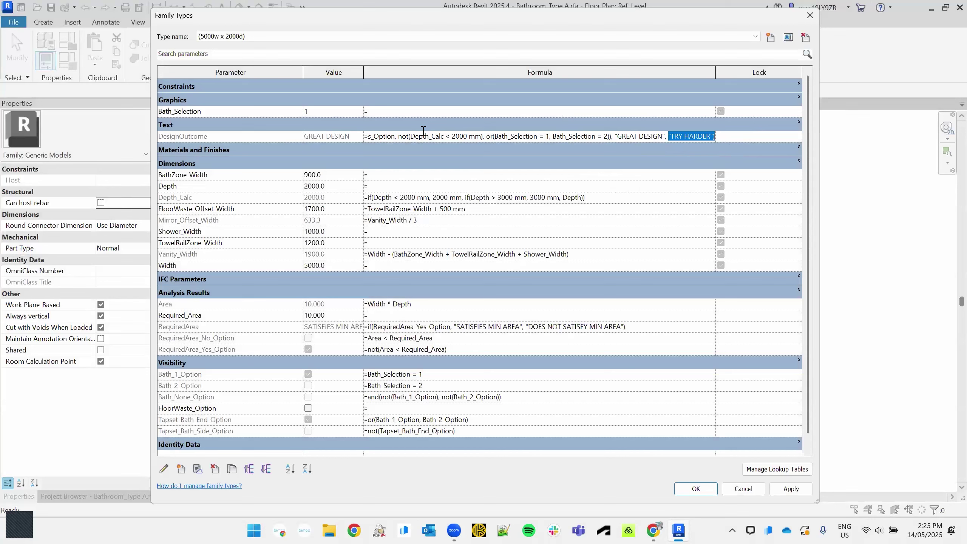
- Set Bath_Selection to 0 to test the DesignOutcome formula without a bath
click(330, 111)
text(0)
click(332, 111)
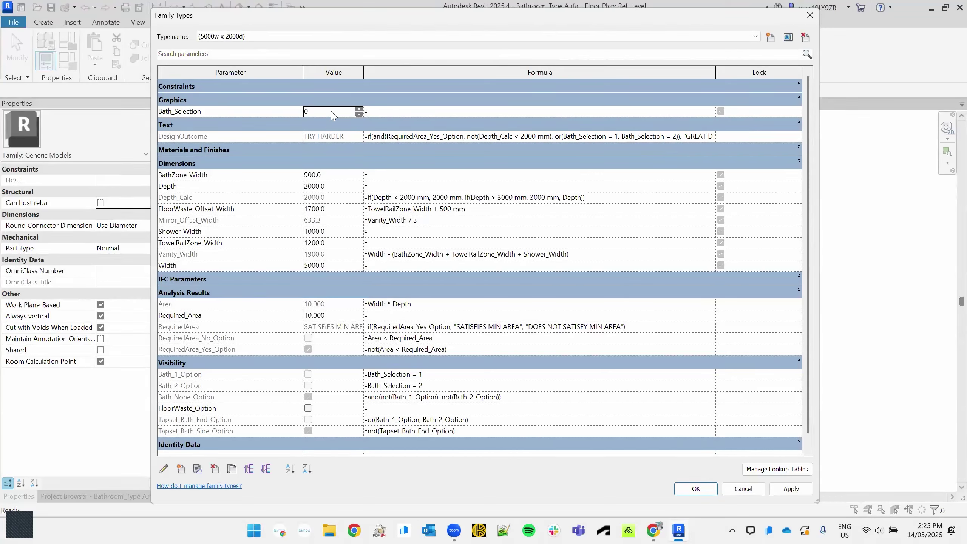